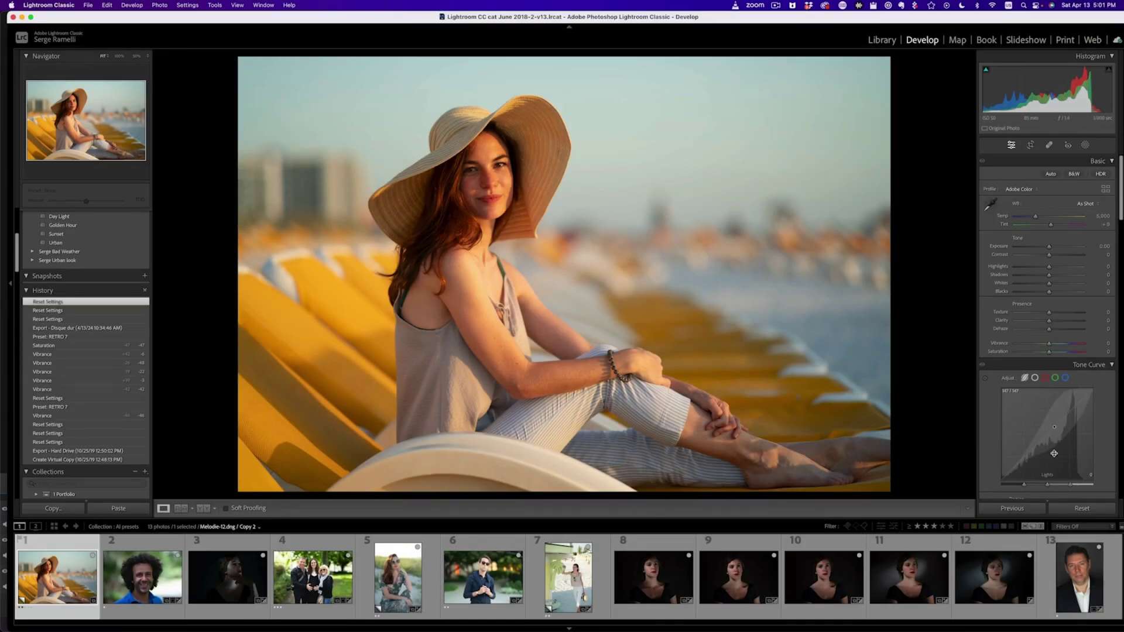
# Step: Set up a Person 1 mask with facial skin, body skin, iris and pupil, lips, teeth and hair instead of Entire Person
pyautogui.click(1085, 146)
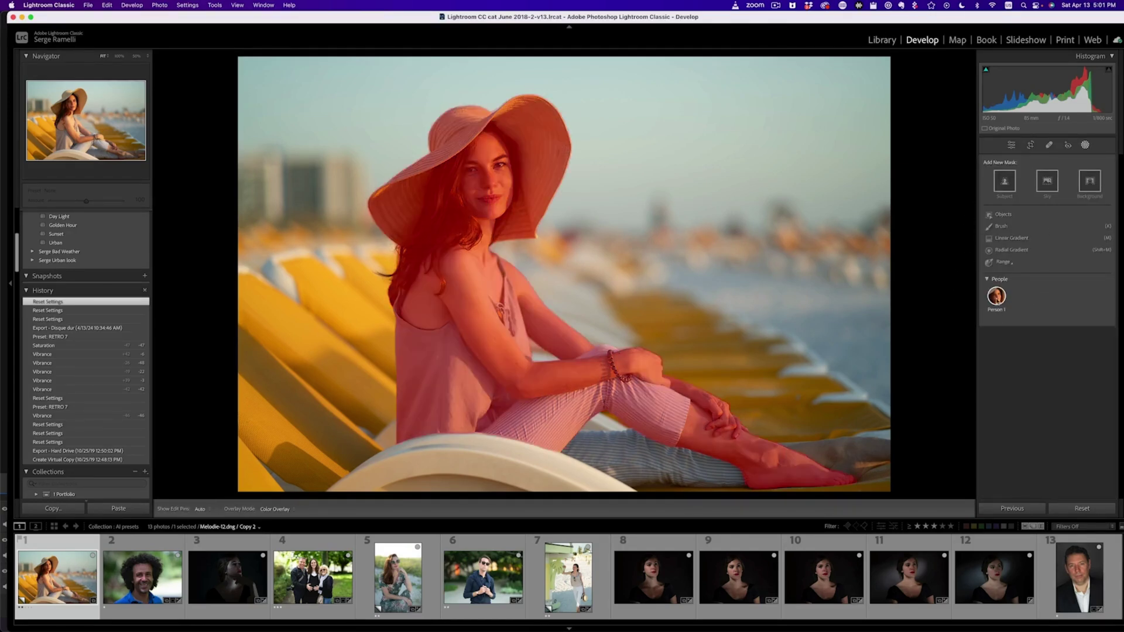
pyautogui.click(997, 296)
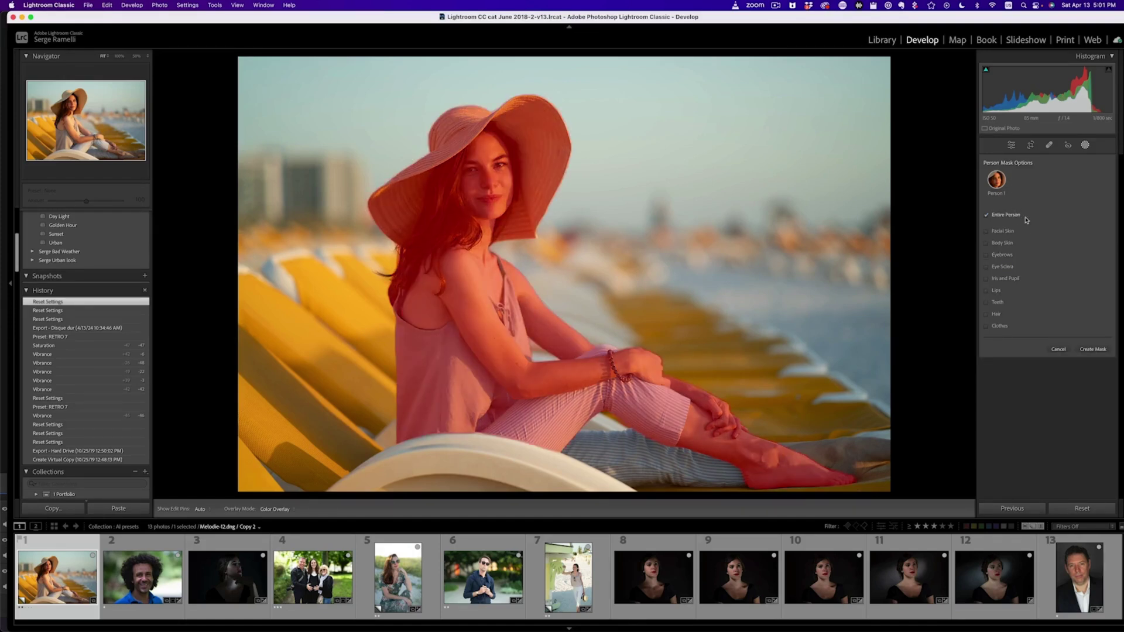
pyautogui.click(992, 215)
pyautogui.click(1009, 233)
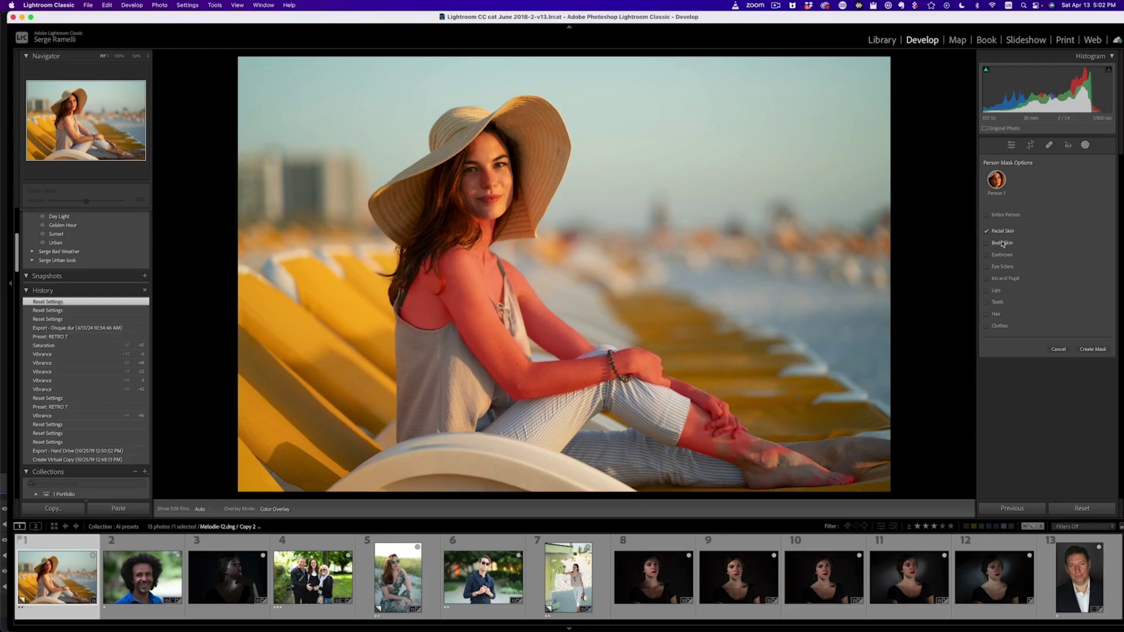
pyautogui.click(1002, 243)
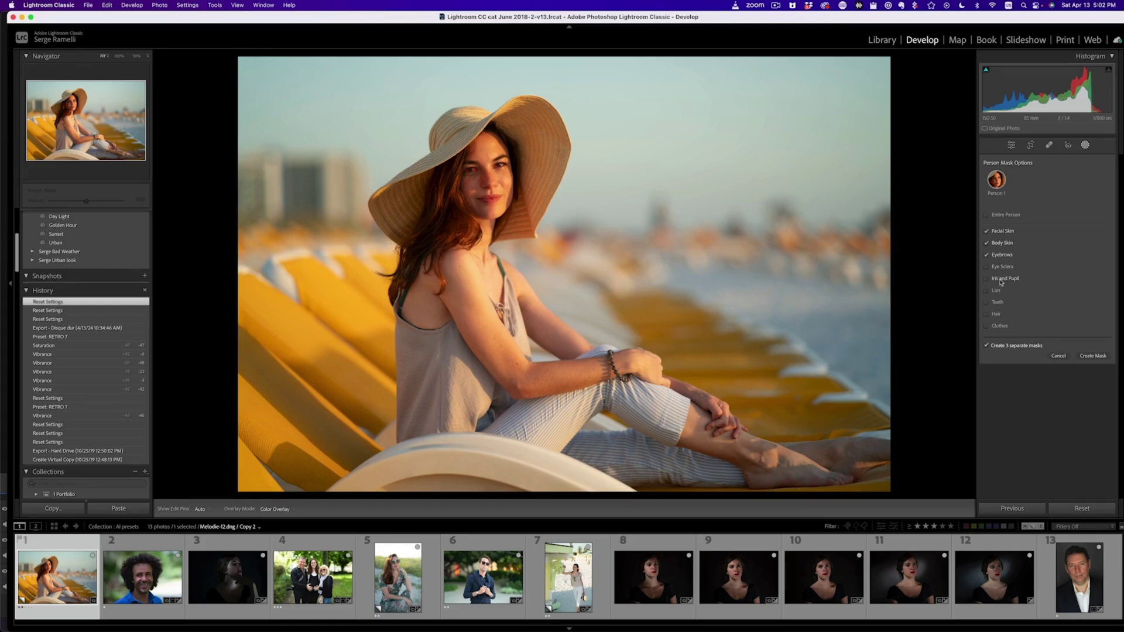
pyautogui.click(998, 279)
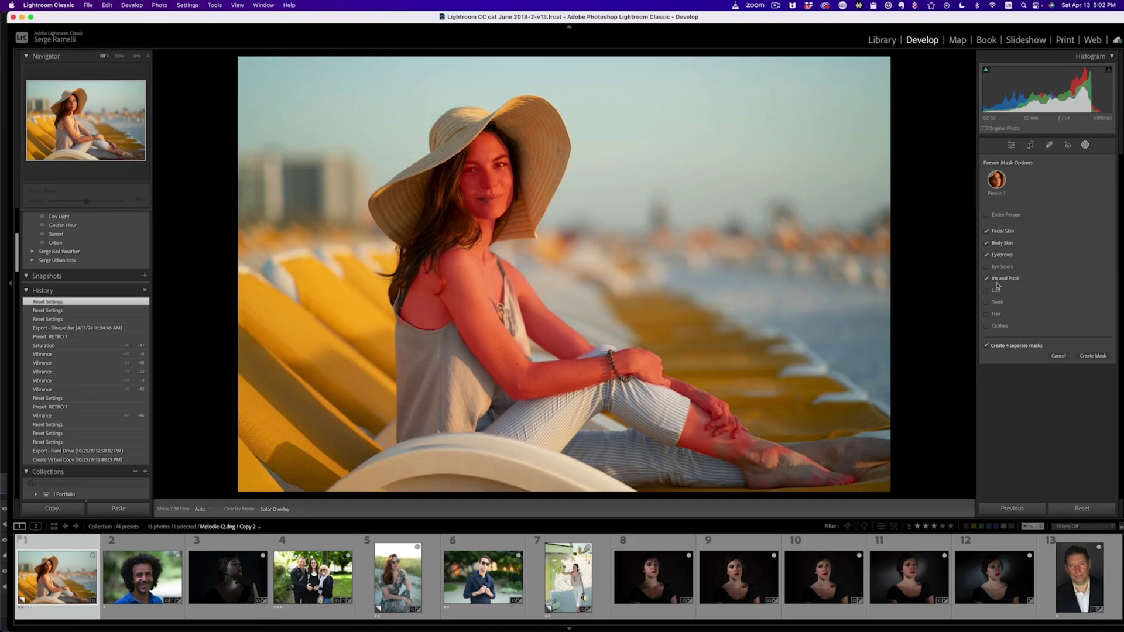
pyautogui.click(997, 290)
pyautogui.click(999, 303)
pyautogui.click(998, 315)
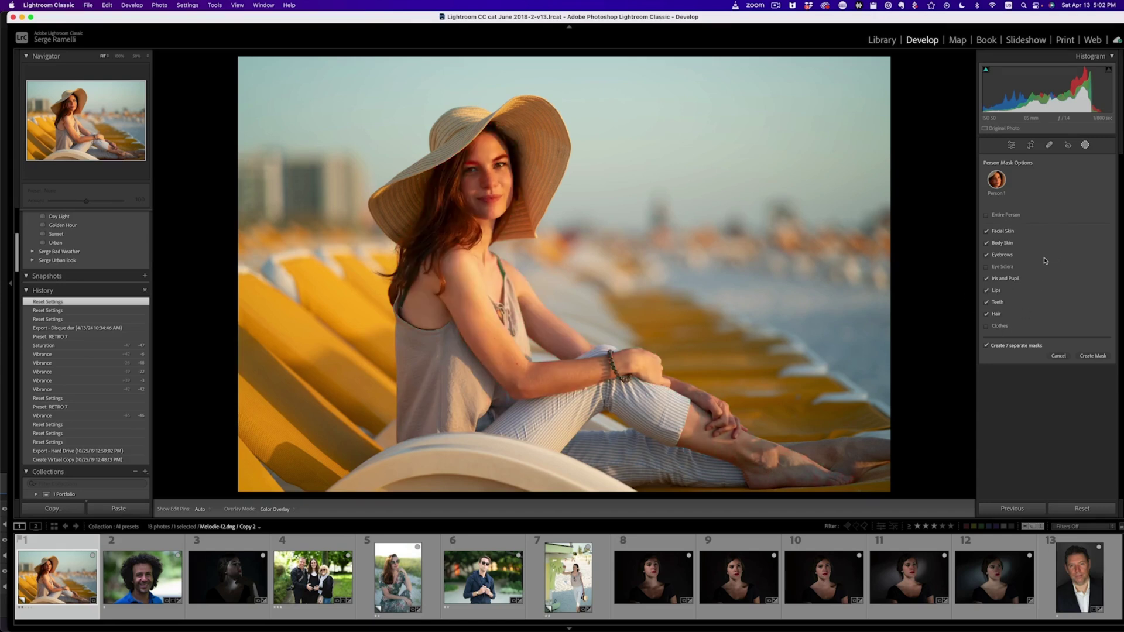
# Step: Create the seven separate person masks and rename Mask 7, which covers the hair, to Hair
pyautogui.click(1091, 356)
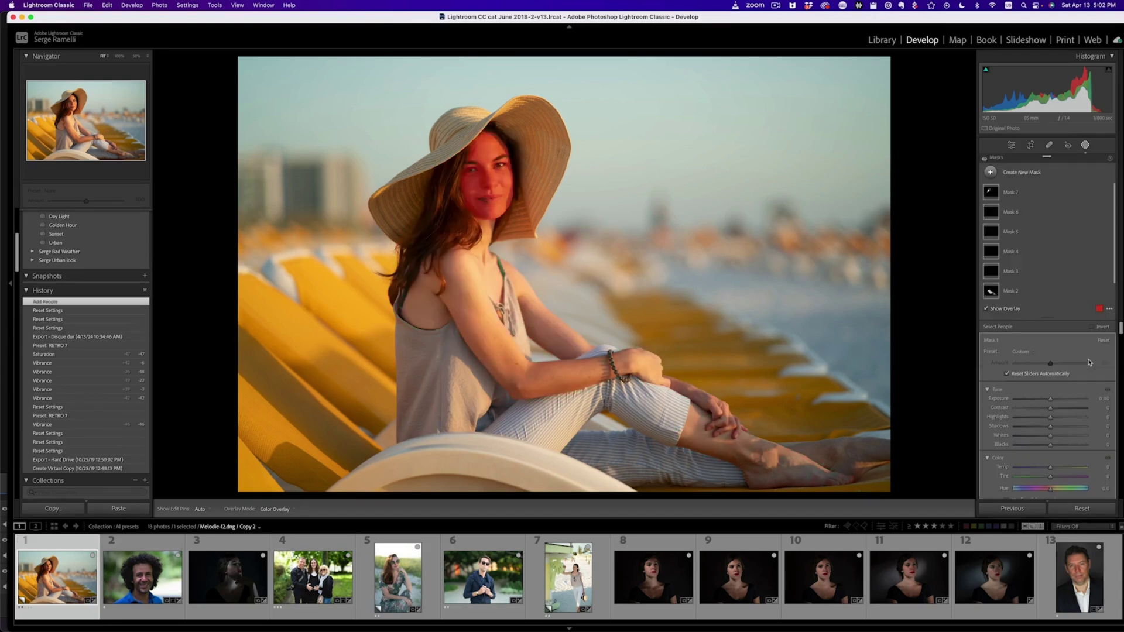
pyautogui.scroll(-1, 1036, 252)
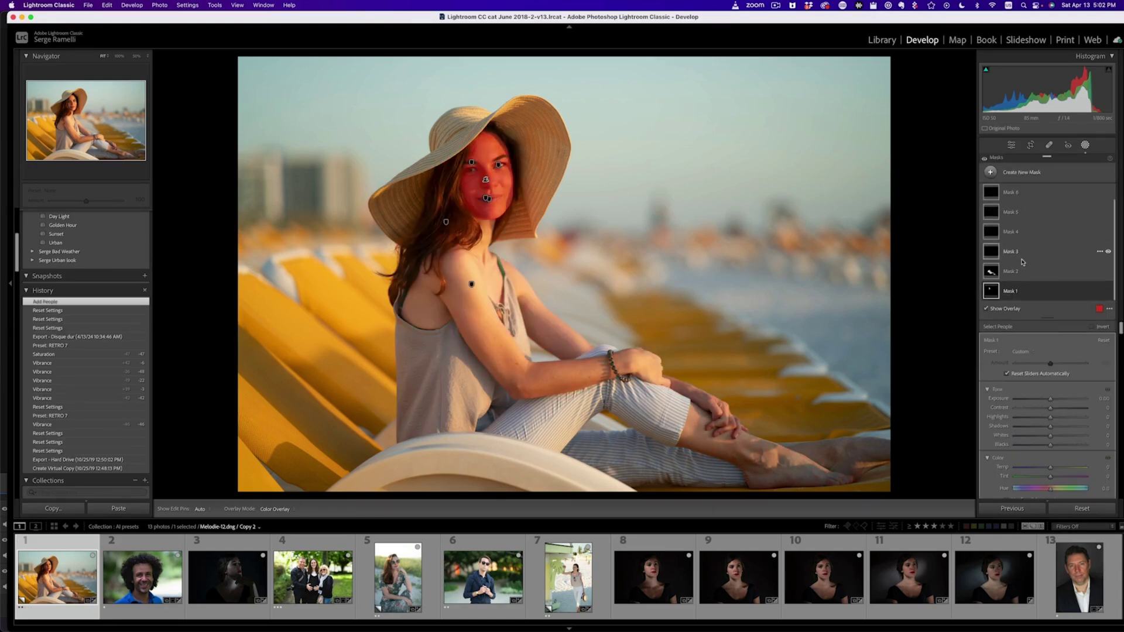
pyautogui.scroll(1, 1020, 280)
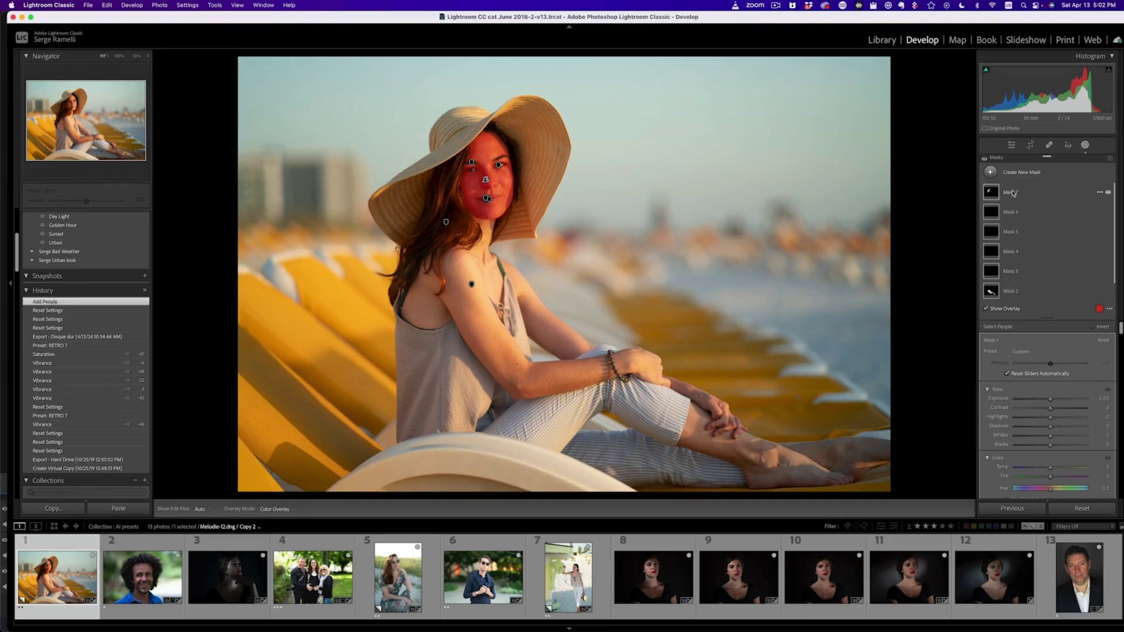
pyautogui.click(1108, 193)
pyautogui.click(1109, 192)
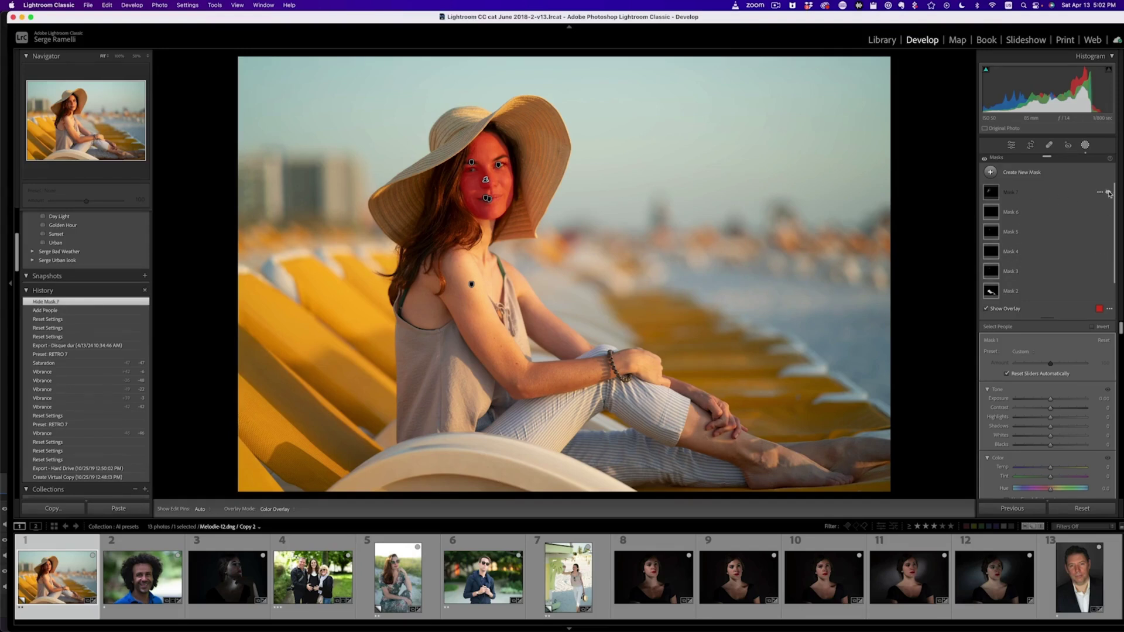
pyautogui.click(1109, 192)
pyautogui.click(1108, 192)
pyautogui.doubleClick(1010, 192)
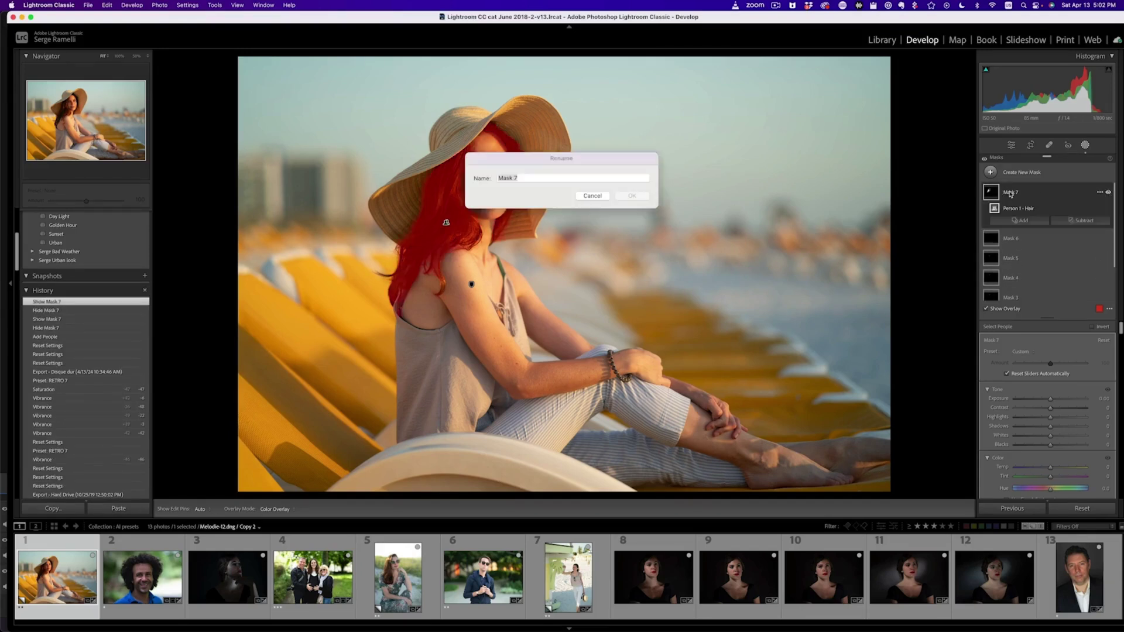
pyautogui.write('Hair')
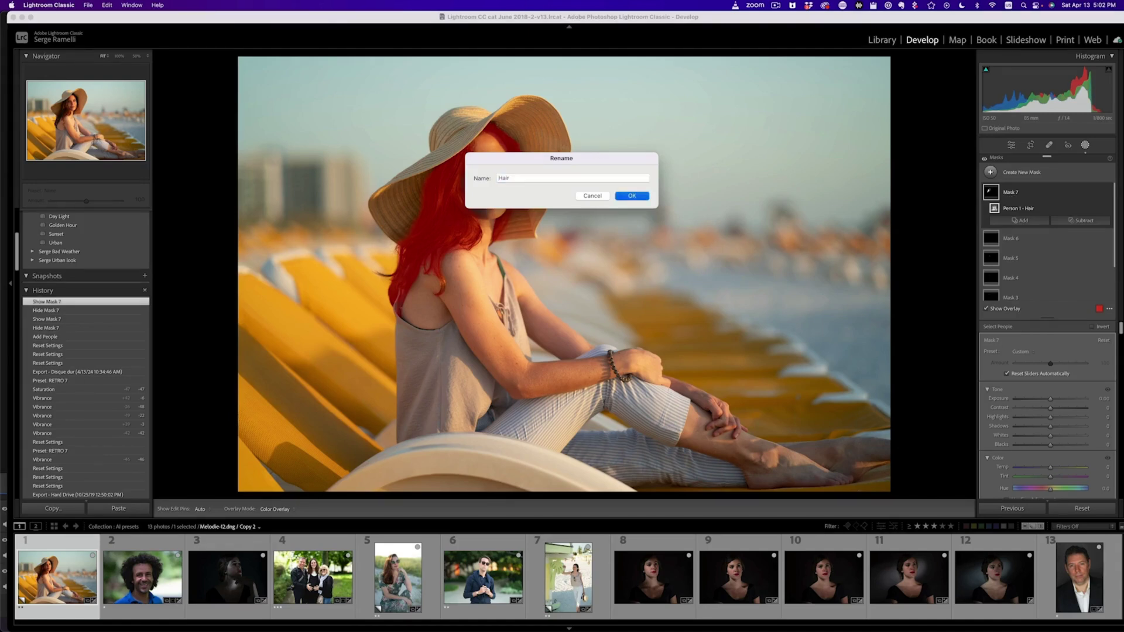
pyautogui.press('Return')
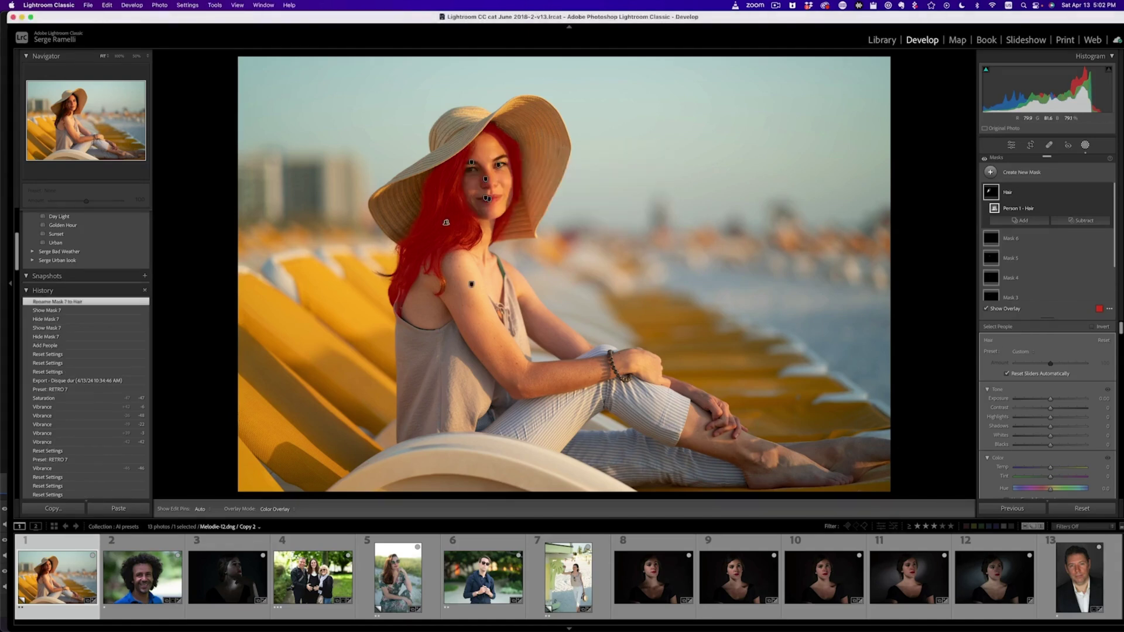
# Step: Check Mask 6's coverage and rename it to Lips
pyautogui.click(1031, 239)
pyautogui.click(1109, 212)
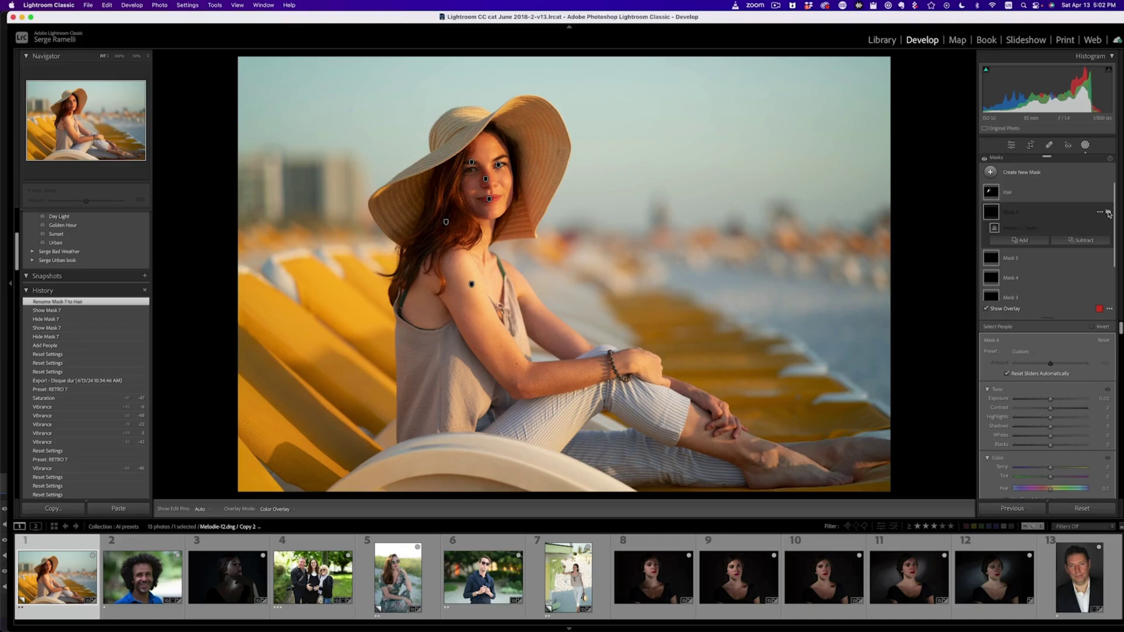
pyautogui.click(1108, 212)
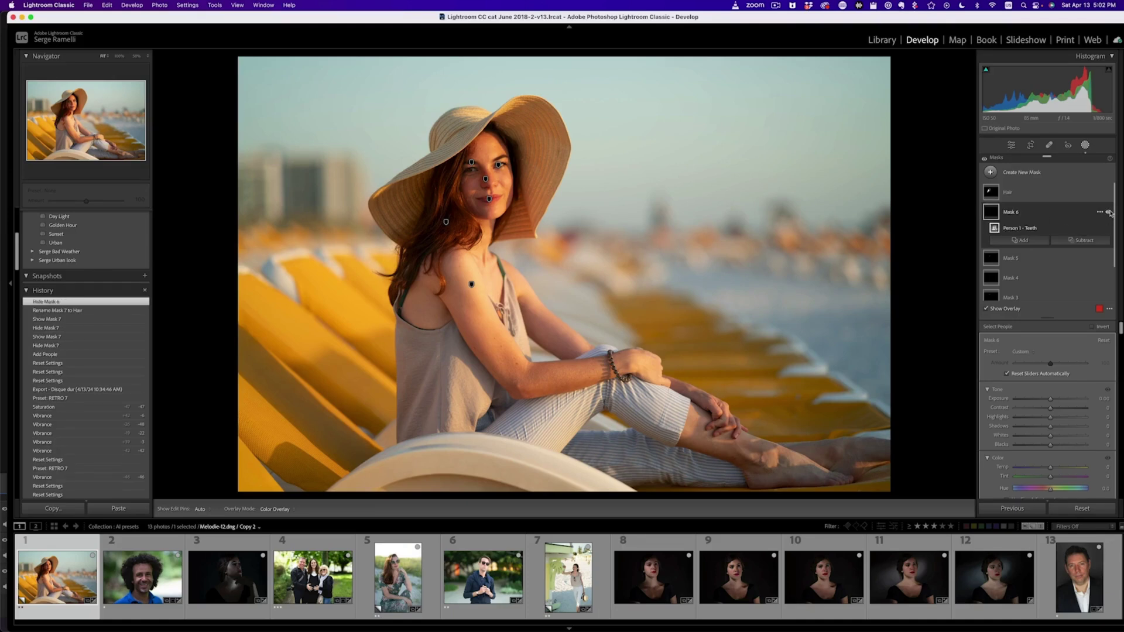
pyautogui.click(1109, 212)
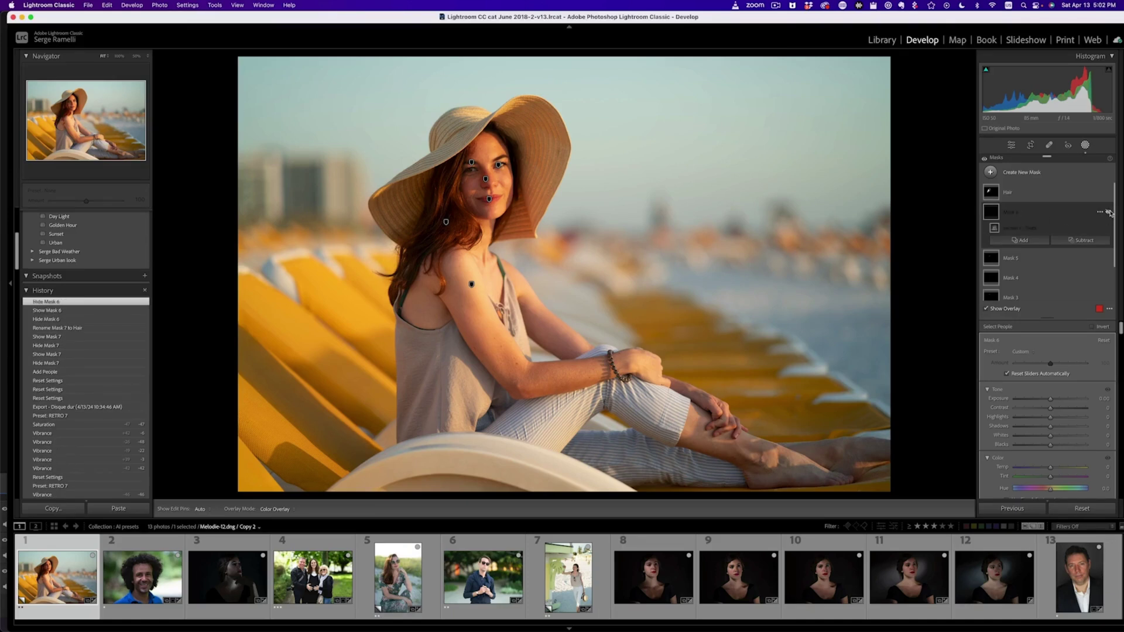
pyautogui.doubleClick(1010, 212)
pyautogui.write('Lips')
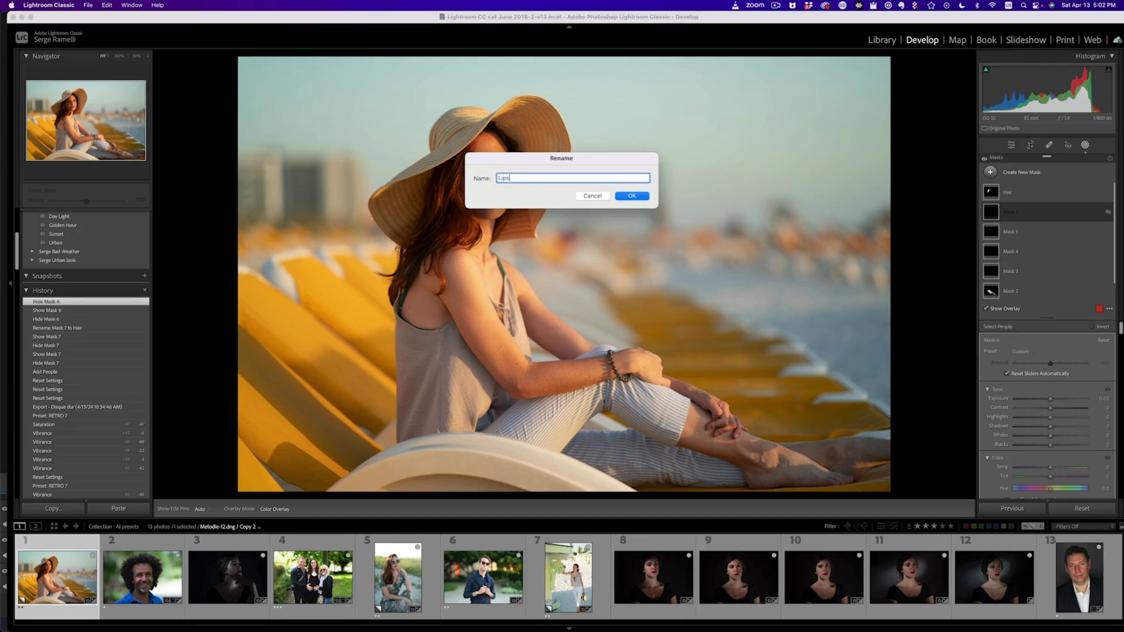
pyautogui.press('Return')
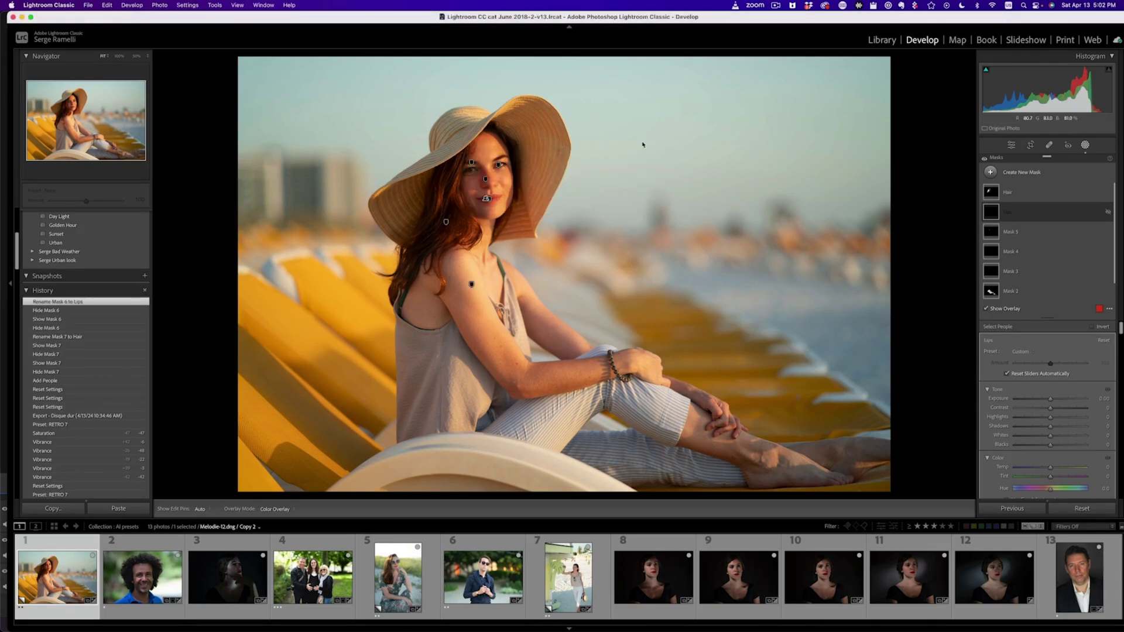
# Step: Compare Mask 5 and the Lips mask, then rename the Lips mask to Teeths
pyautogui.click(1064, 233)
pyautogui.click(1108, 231)
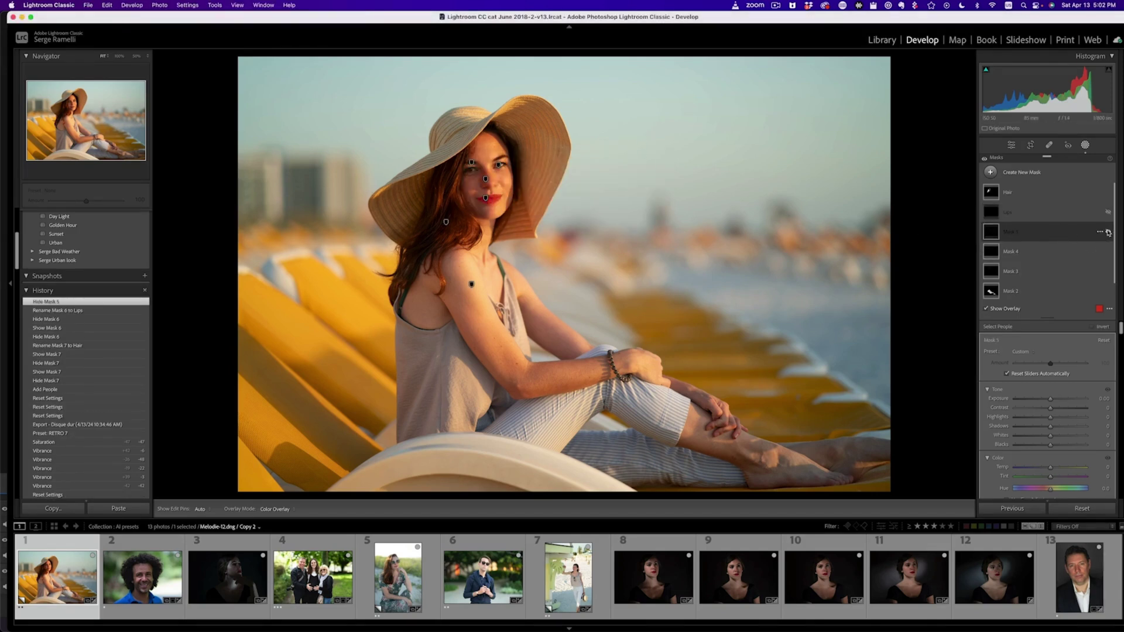
pyautogui.click(1108, 232)
pyautogui.click(1108, 213)
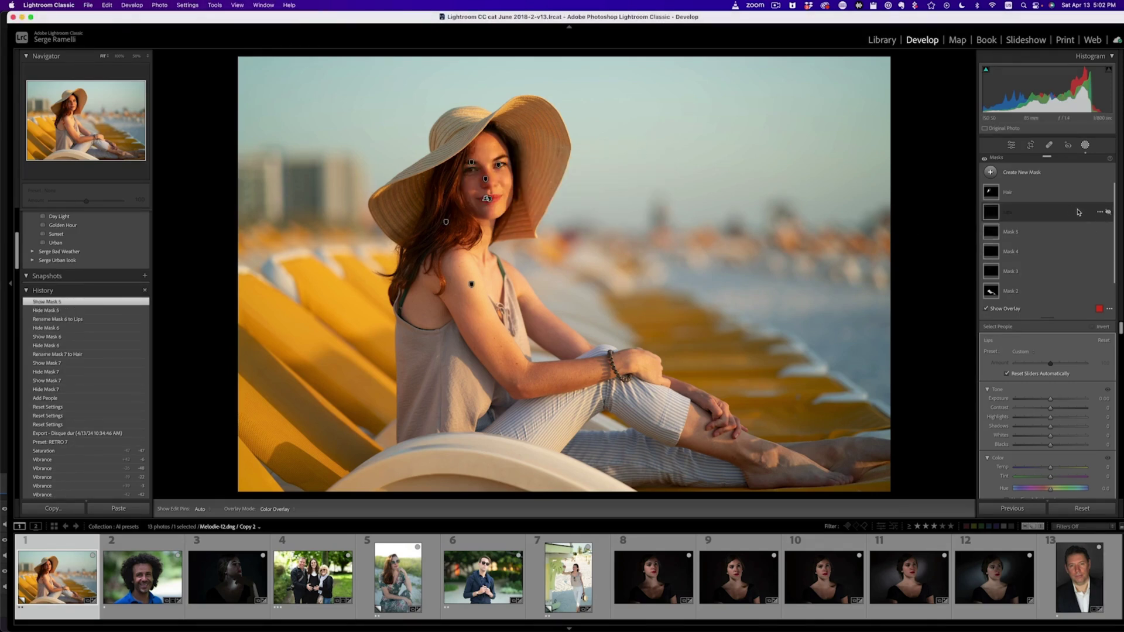
pyautogui.click(1109, 212)
pyautogui.click(1108, 212)
pyautogui.click(1109, 212)
pyautogui.click(1108, 212)
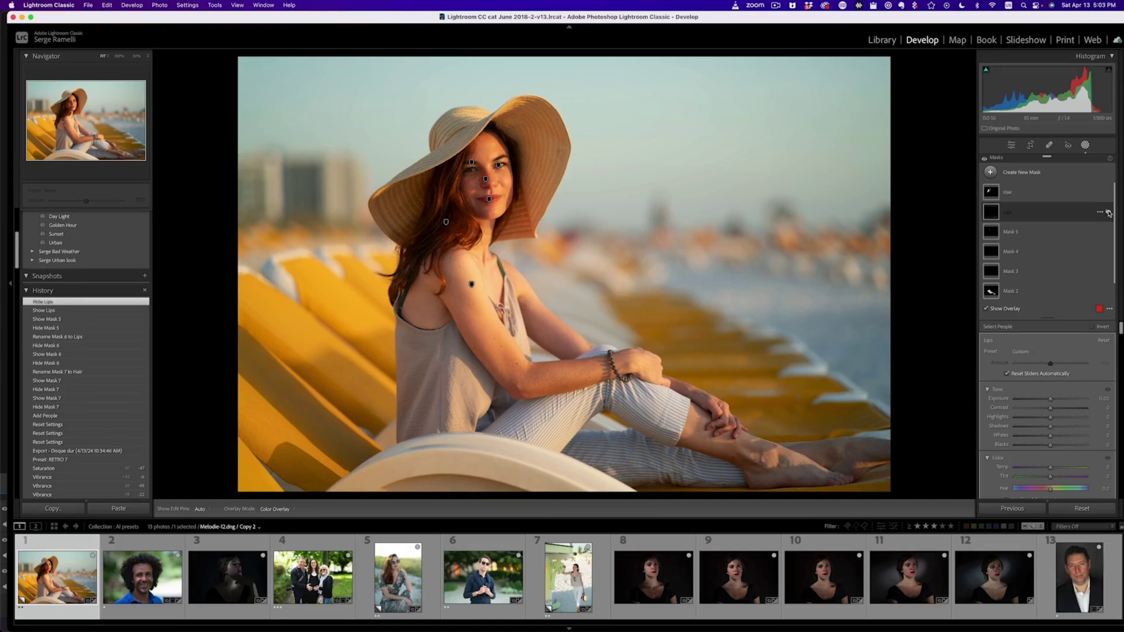
pyautogui.click(1108, 212)
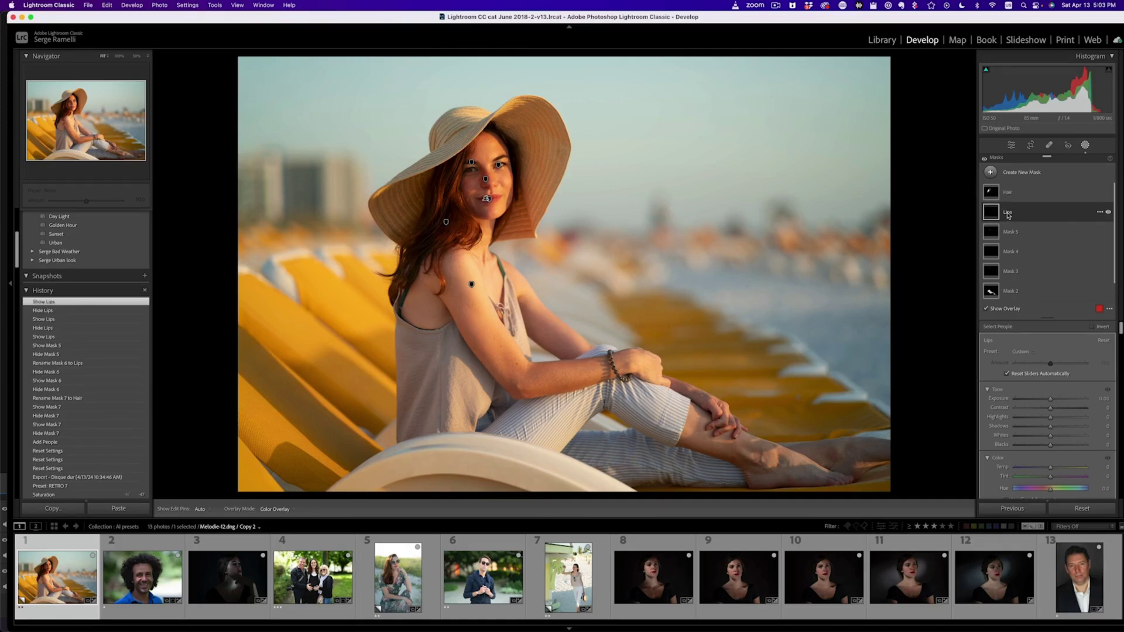
pyautogui.doubleClick(994, 213)
pyautogui.write('Tee')
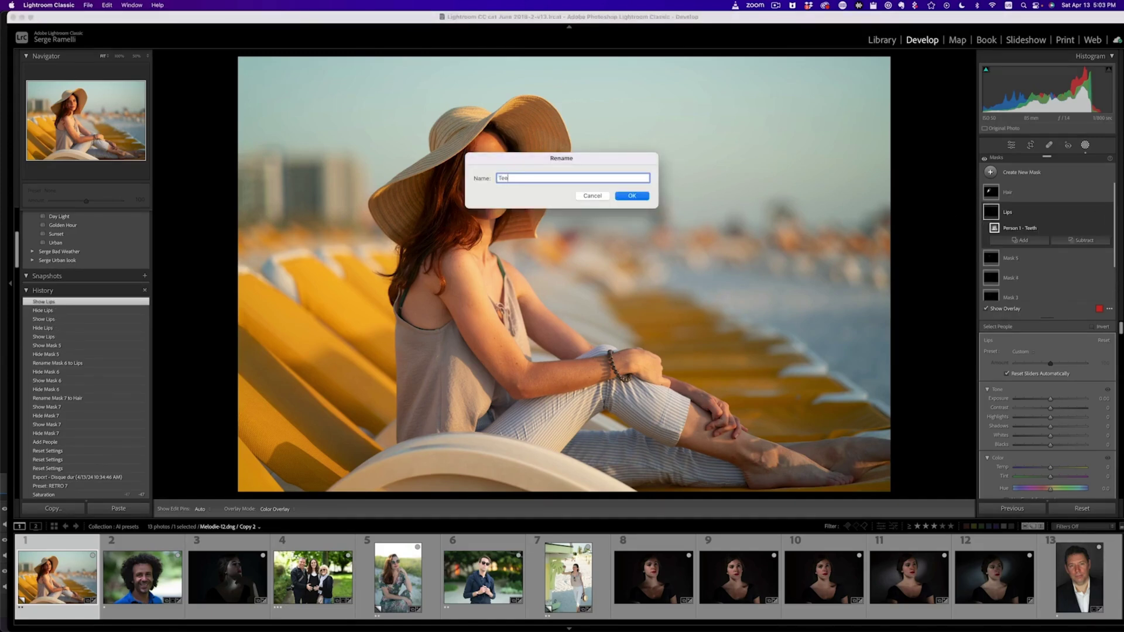
pyautogui.write('ths')
pyautogui.press('Return')
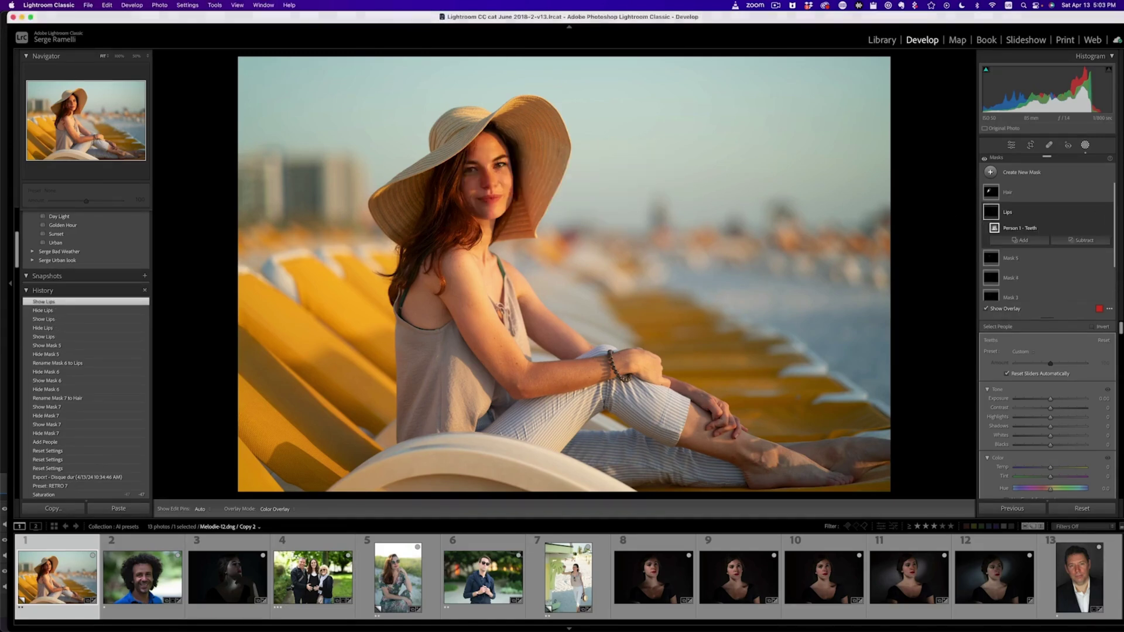
# Step: Confirm Mask 5 covers the lips and rename it Lips
pyautogui.click(1003, 257)
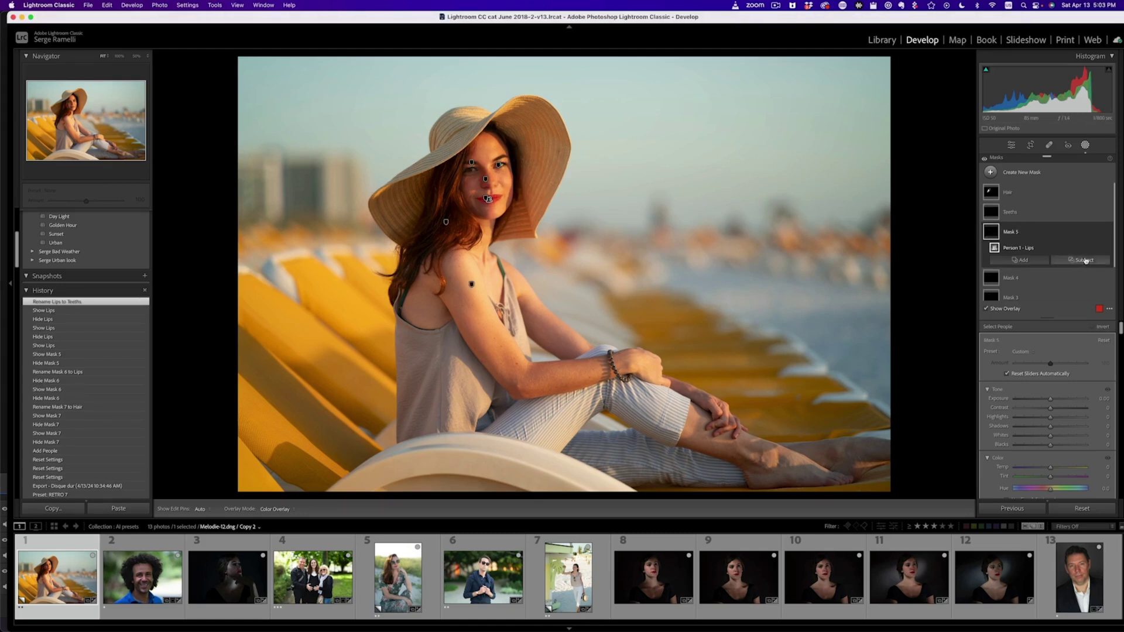
pyautogui.click(1107, 232)
pyautogui.click(1108, 233)
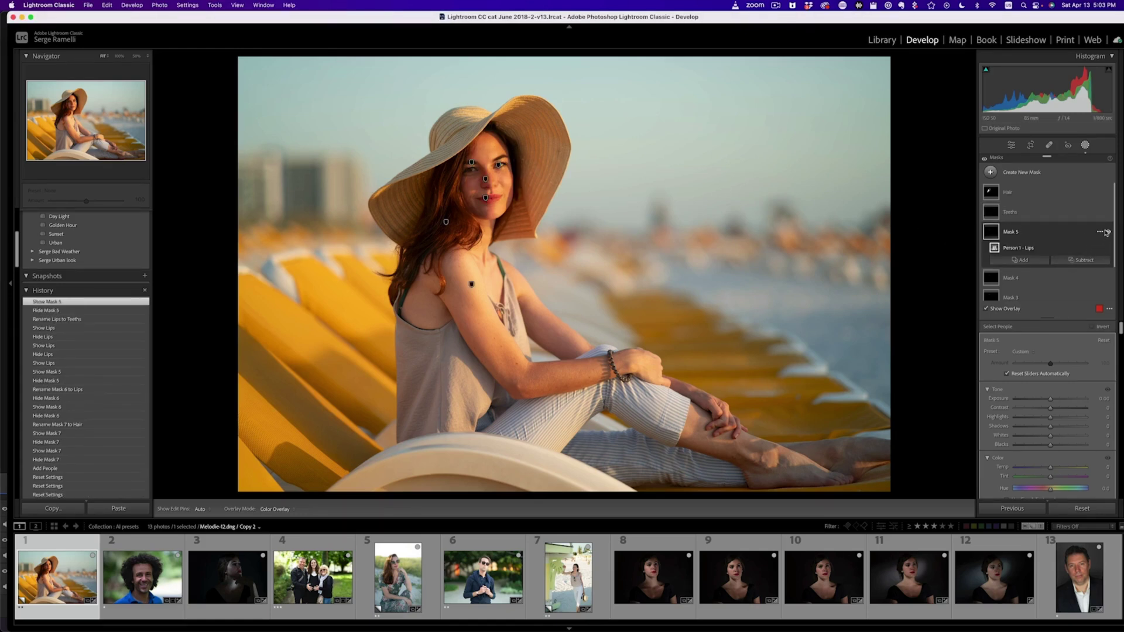
pyautogui.doubleClick(1017, 233)
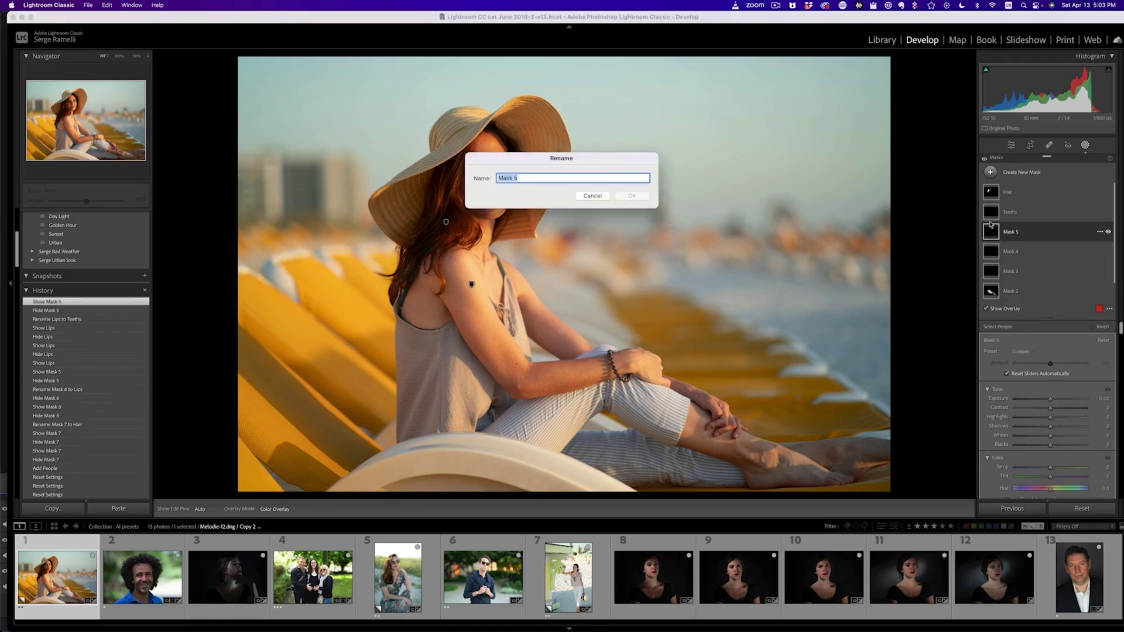
pyautogui.write('Lips')
pyautogui.press('Return')
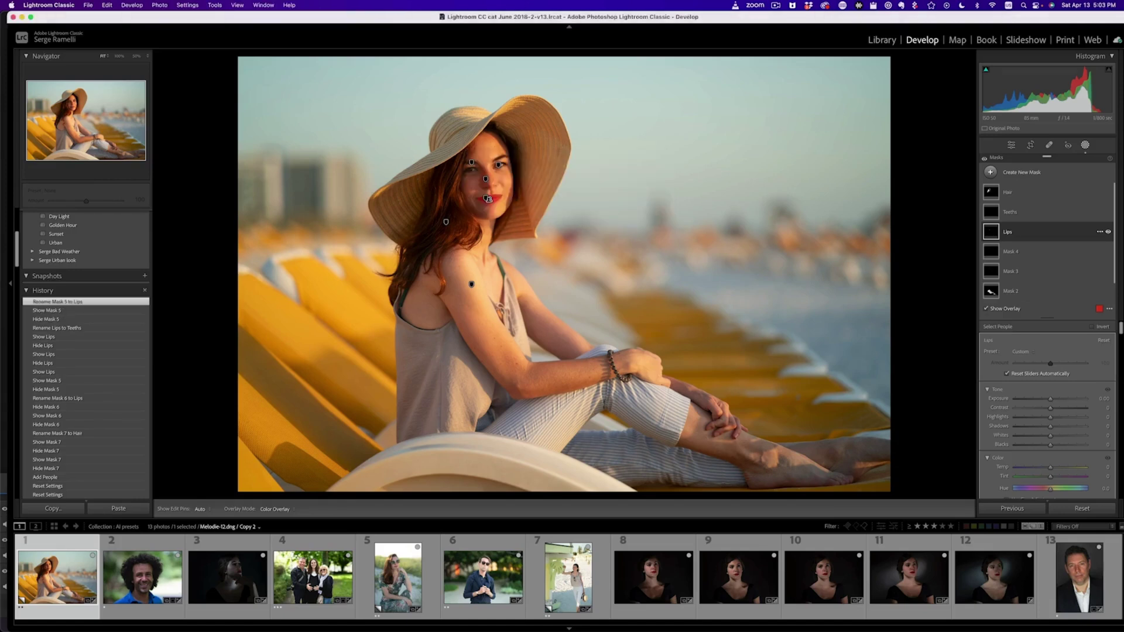
# Step: Rename Mask 4 to Eyes and Mask 3 to EyeBrows
pyautogui.click(1031, 257)
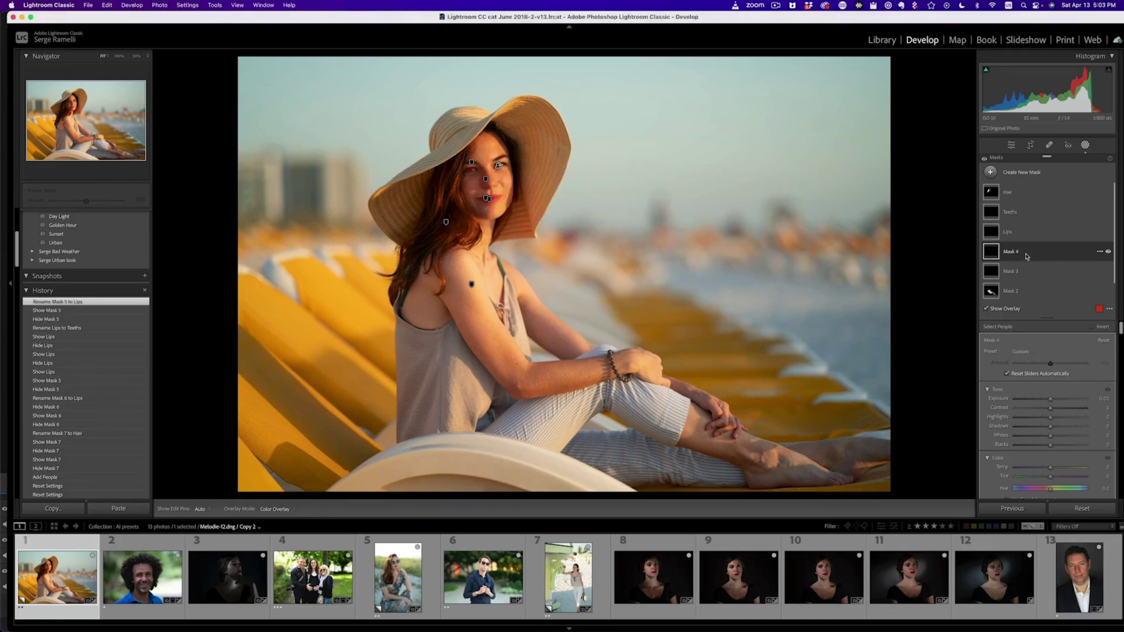
pyautogui.doubleClick(1010, 252)
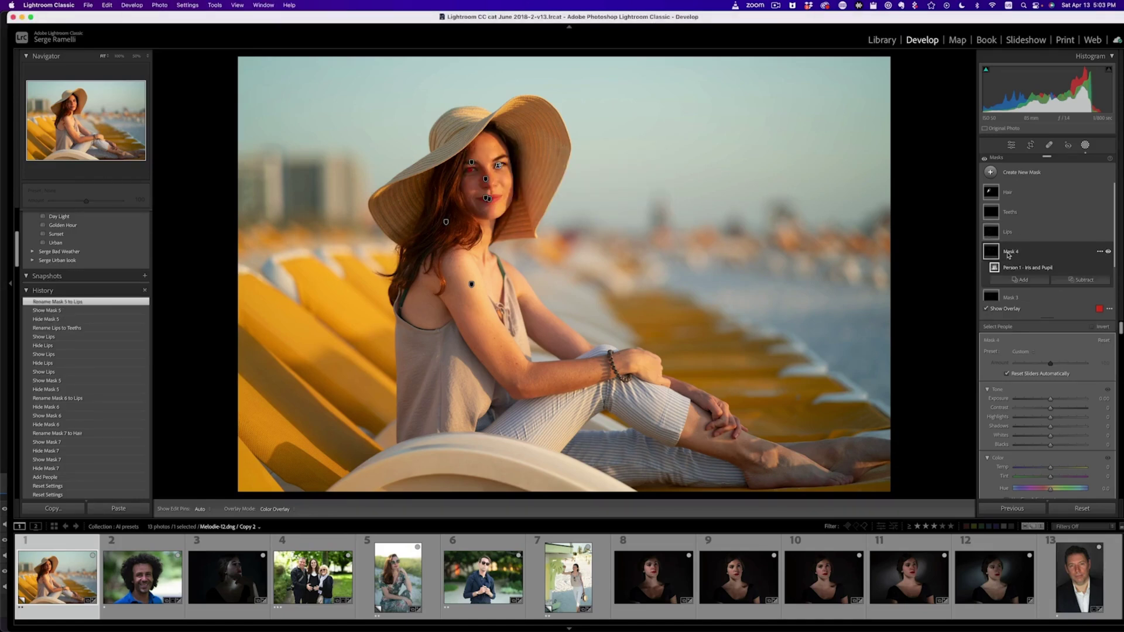
pyautogui.write('Eyes')
pyautogui.press('Return')
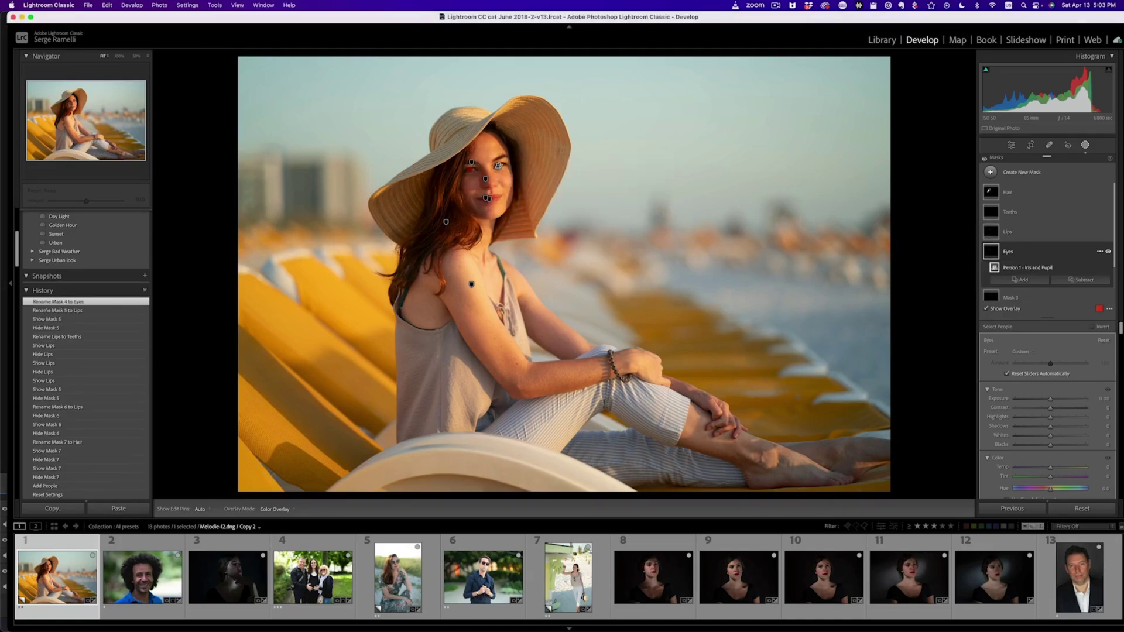
pyautogui.scroll(-1, 1008, 299)
pyautogui.click(1014, 282)
pyautogui.doubleClick(1019, 252)
pyautogui.write('EyeBrows')
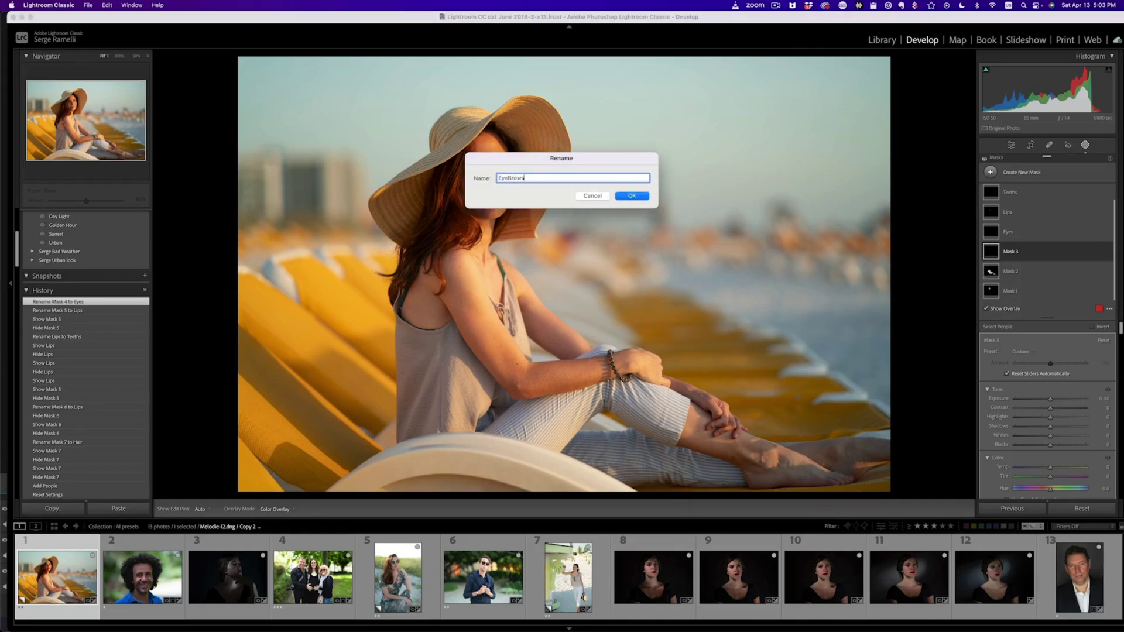
pyautogui.press('Return')
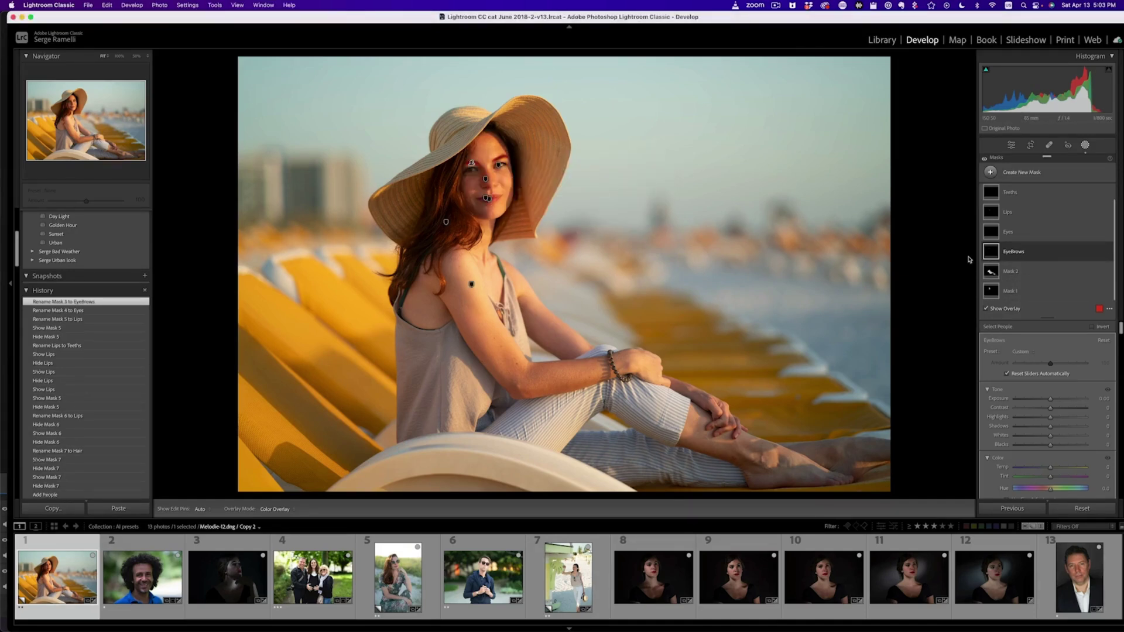
# Step: Rename Mask 2 to Body Skin and Mask 1 to Face
pyautogui.click(1030, 272)
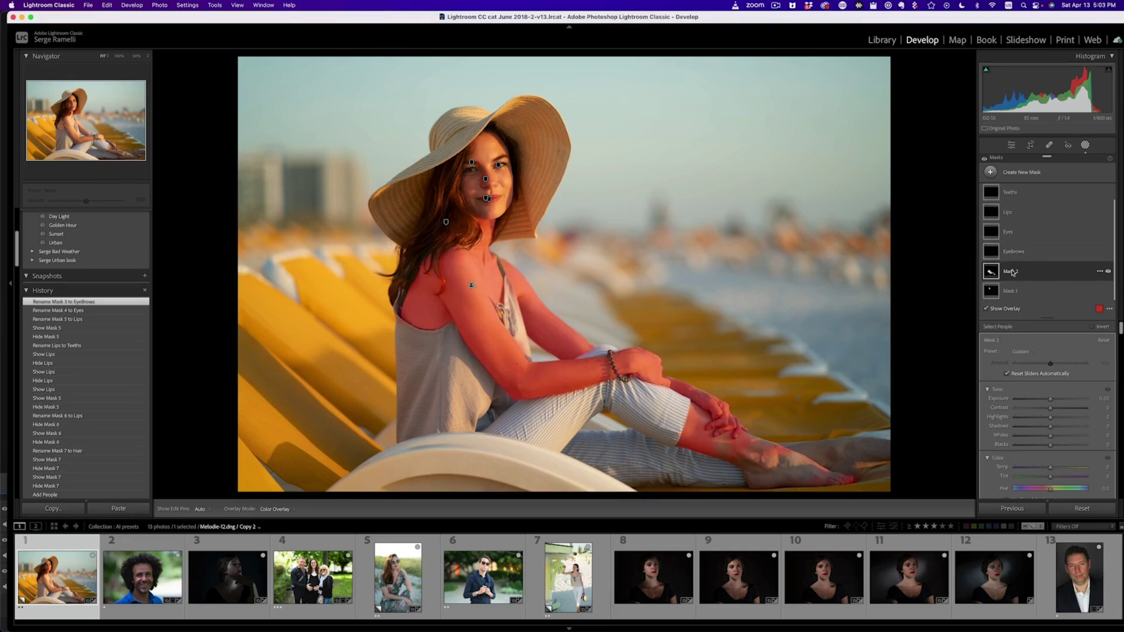
pyautogui.doubleClick(1003, 262)
pyautogui.write('Body Skin')
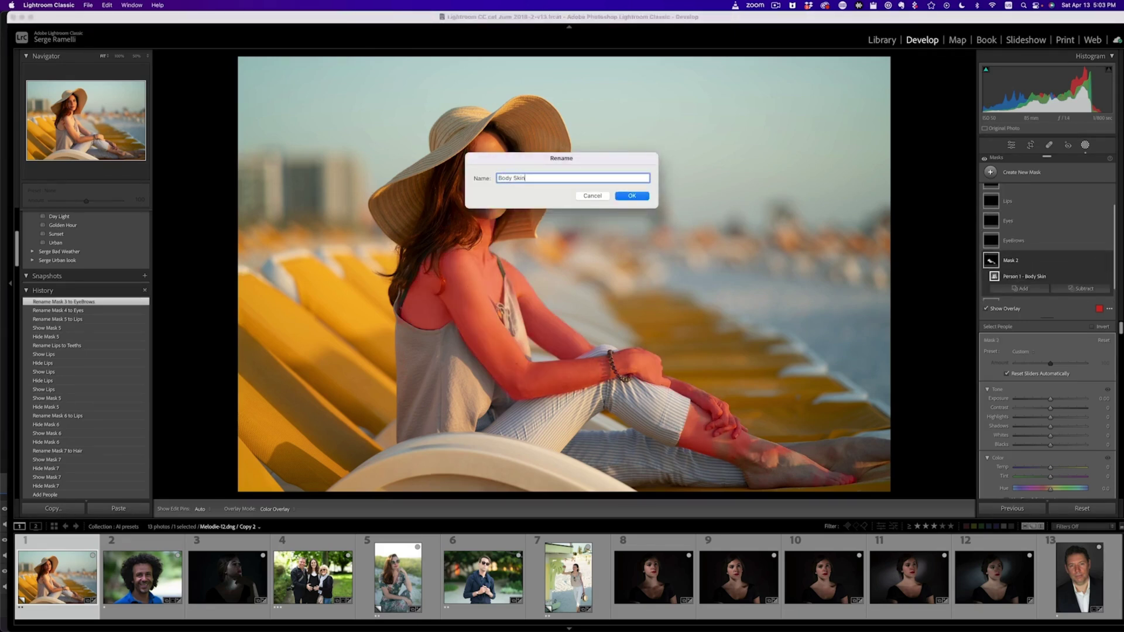
pyautogui.press('Return')
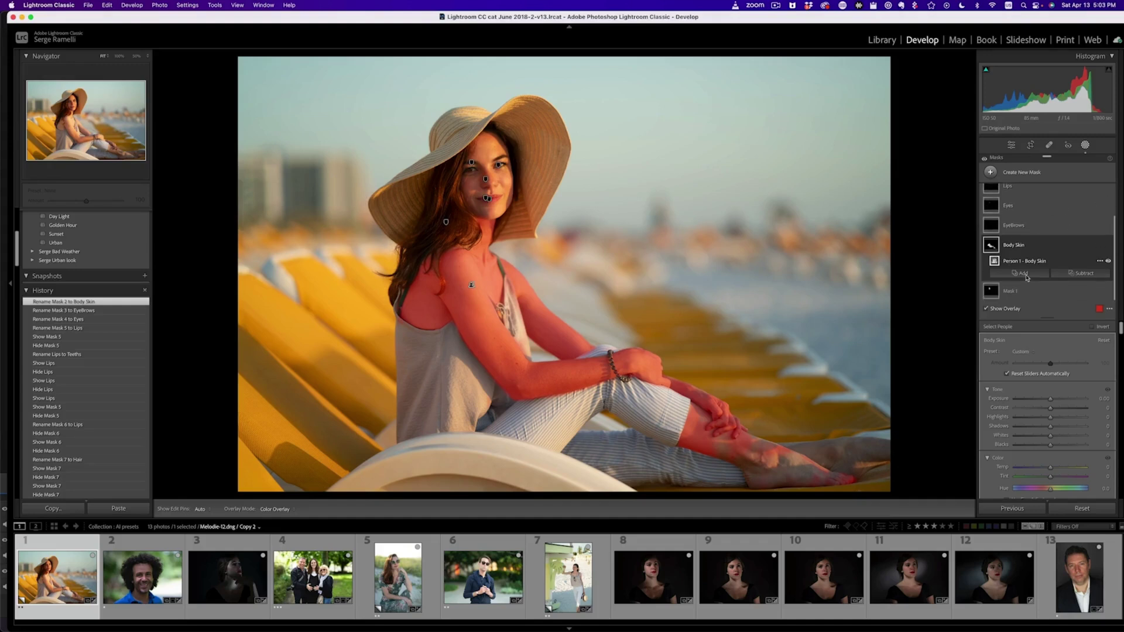
pyautogui.click(1010, 292)
pyautogui.doubleClick(1016, 274)
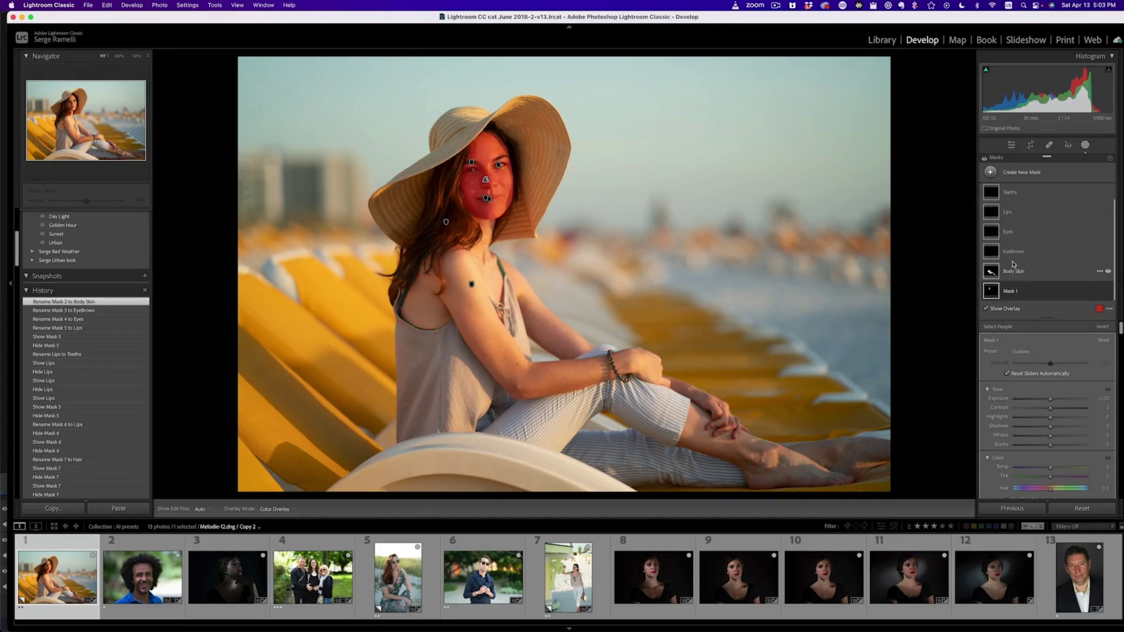
pyautogui.write('Face')
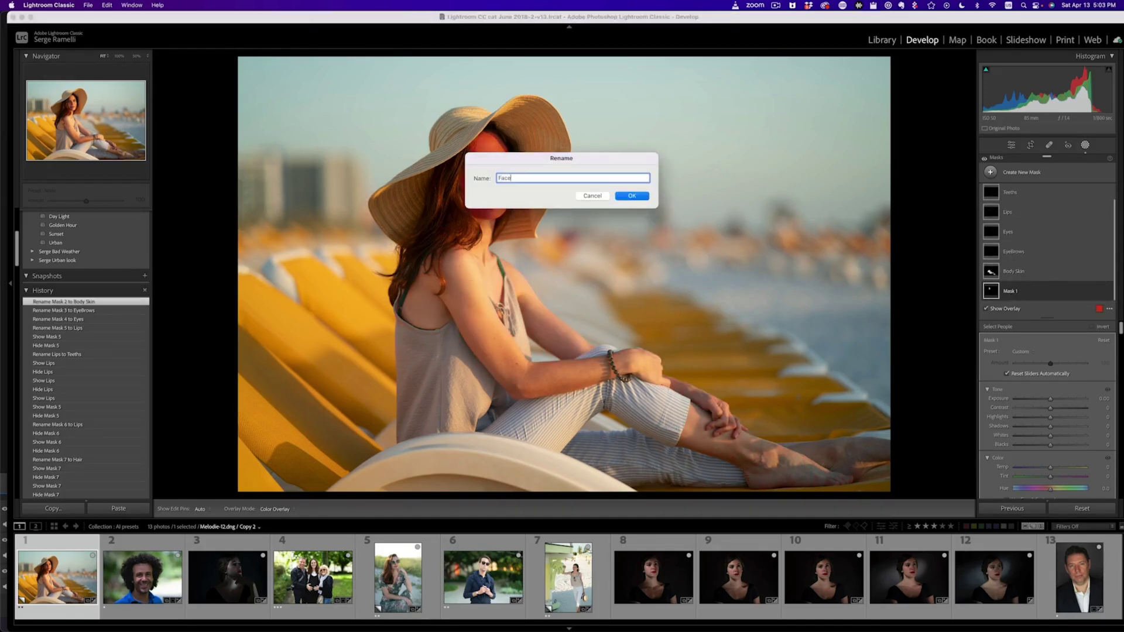
pyautogui.press('Return')
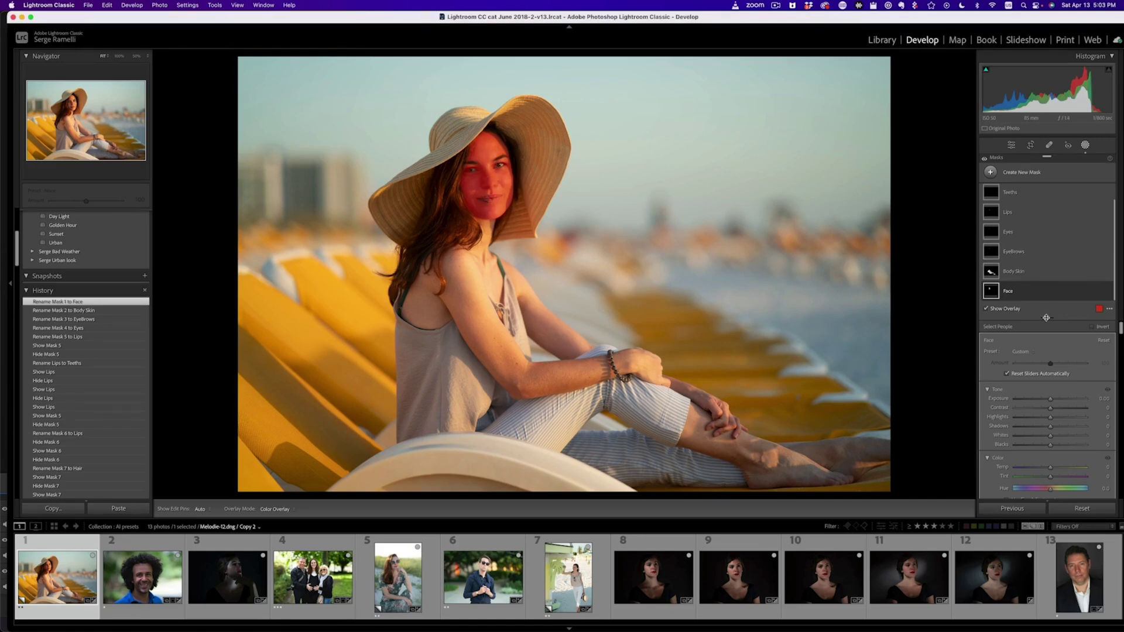
# Step: Set the Face mask's exposure to 0.10 and contrast to -25
pyautogui.moveTo(1047, 319); pyautogui.dragTo(1048, 338)
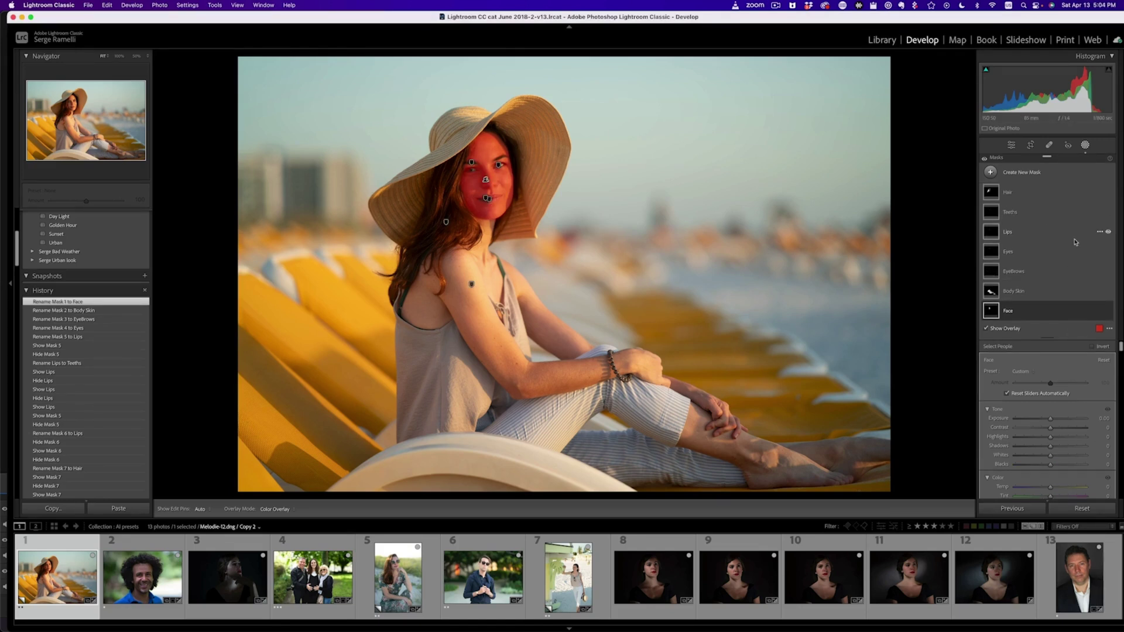
pyautogui.moveTo(1075, 243)
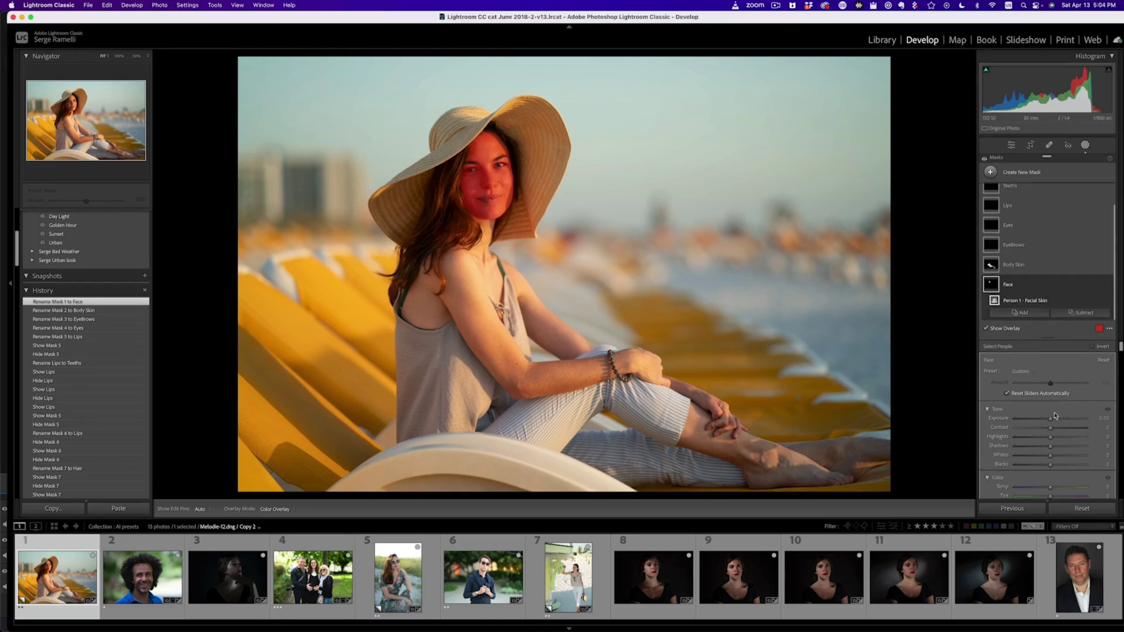
pyautogui.moveTo(1051, 419); pyautogui.dragTo(1053, 420)
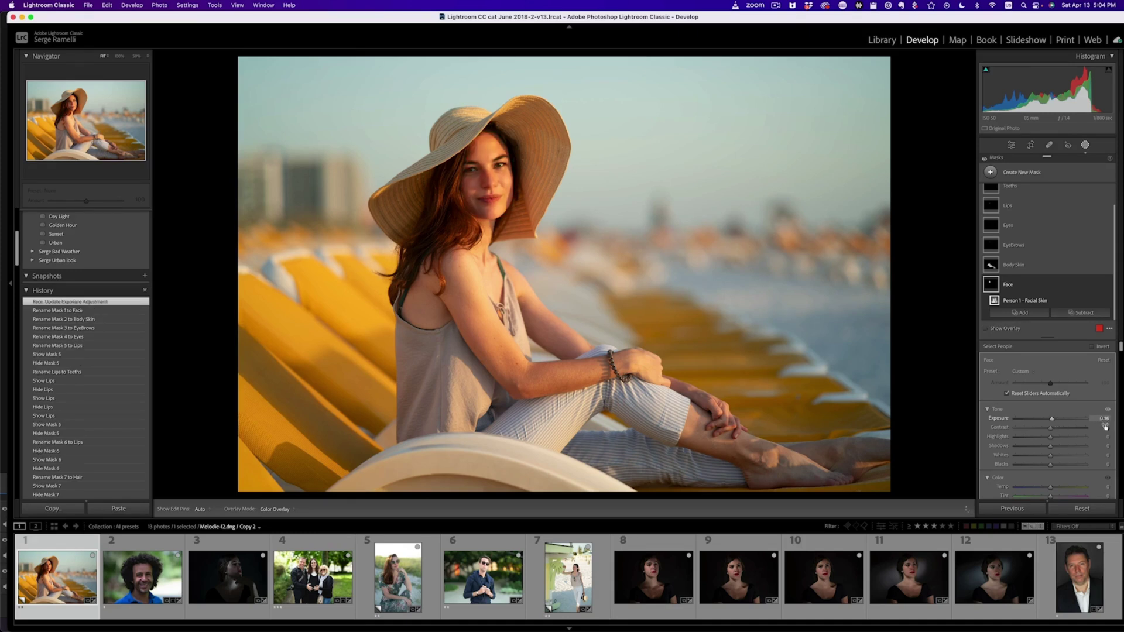
pyautogui.click(1099, 418)
pyautogui.write('0')
pyautogui.press('Return')
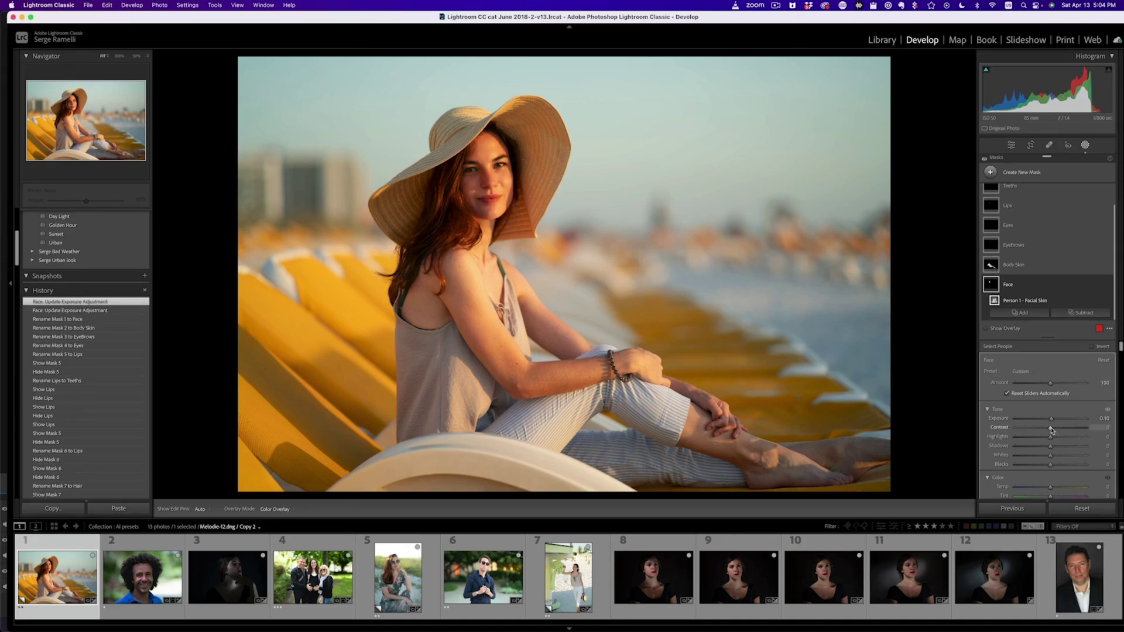
pyautogui.moveTo(1051, 431); pyautogui.dragTo(1041, 432)
pyautogui.click(1102, 428)
pyautogui.write('-25')
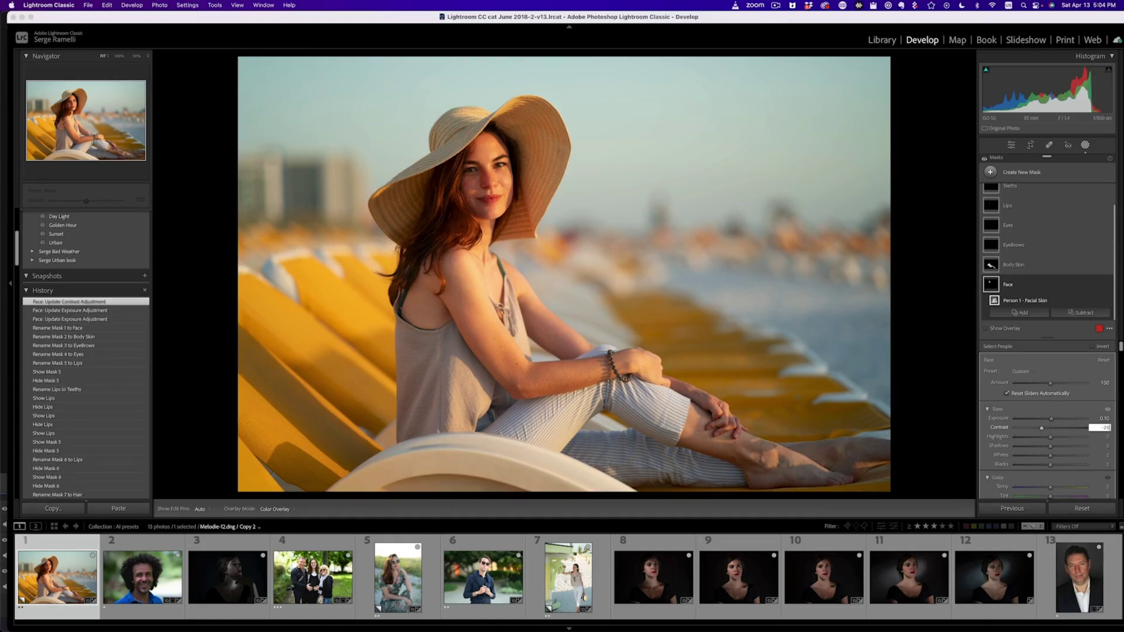
pyautogui.press('Return')
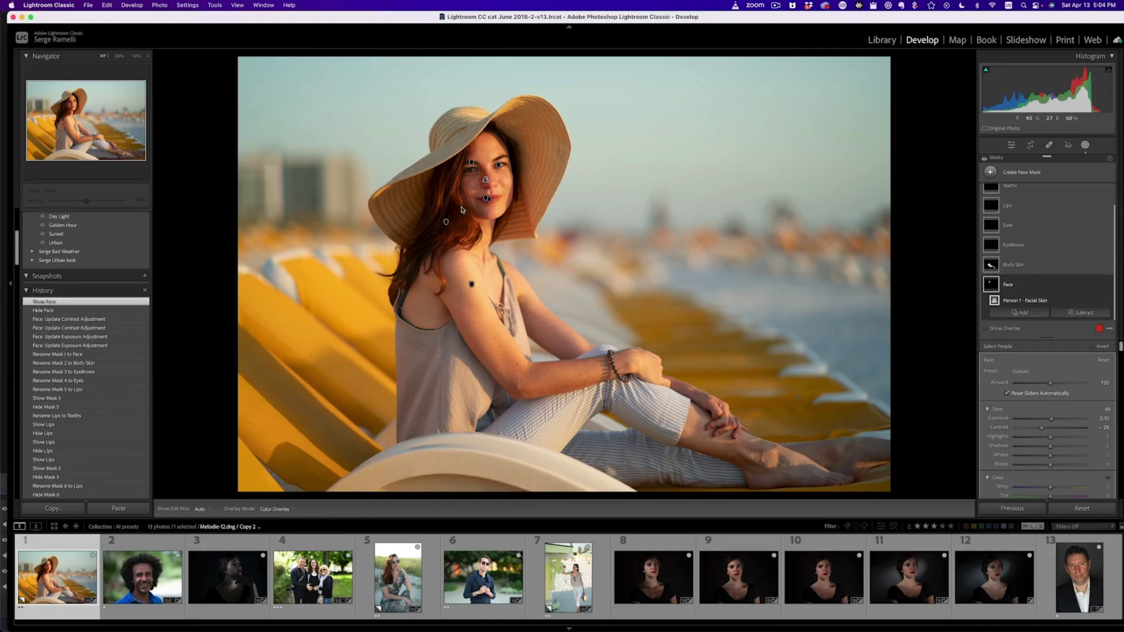
# Step: Set Show Edit Pins to Never and review the Face, Body Skin, EyeBrows and Eyes masks
pyautogui.click(199, 510)
pyautogui.click(208, 539)
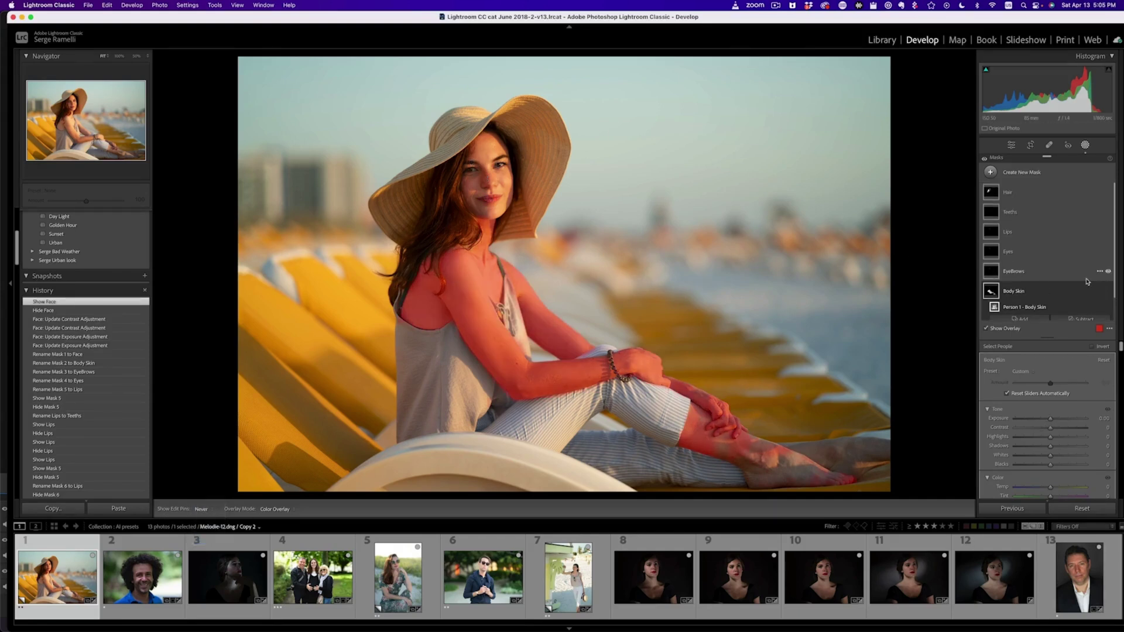
pyautogui.scroll(-2, 1082, 298)
pyautogui.click(1063, 309)
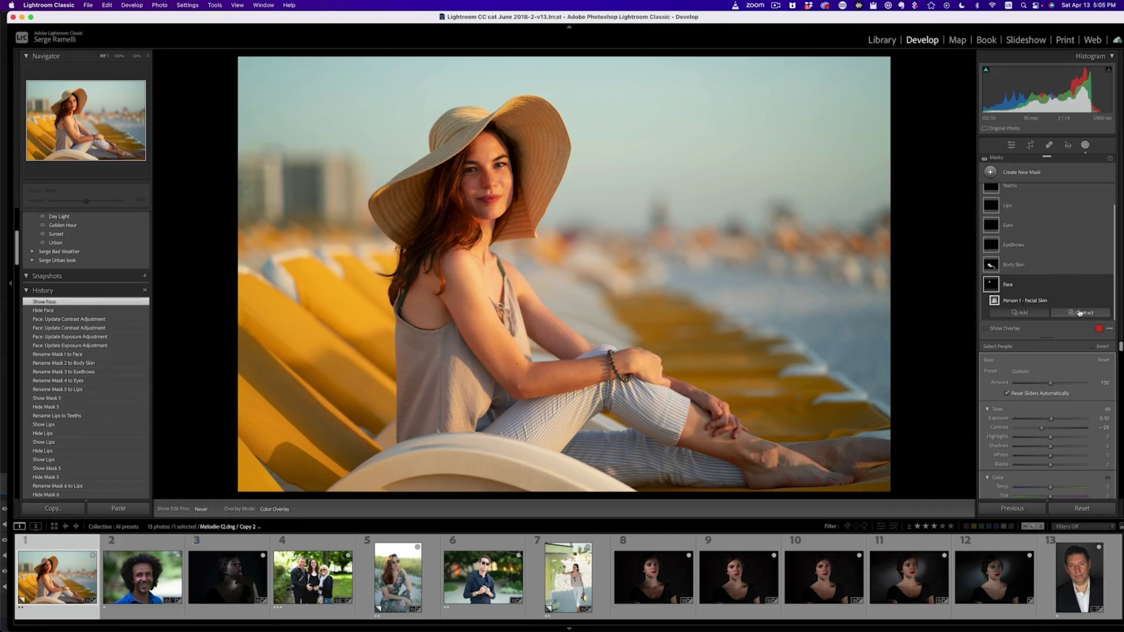
pyautogui.click(1045, 267)
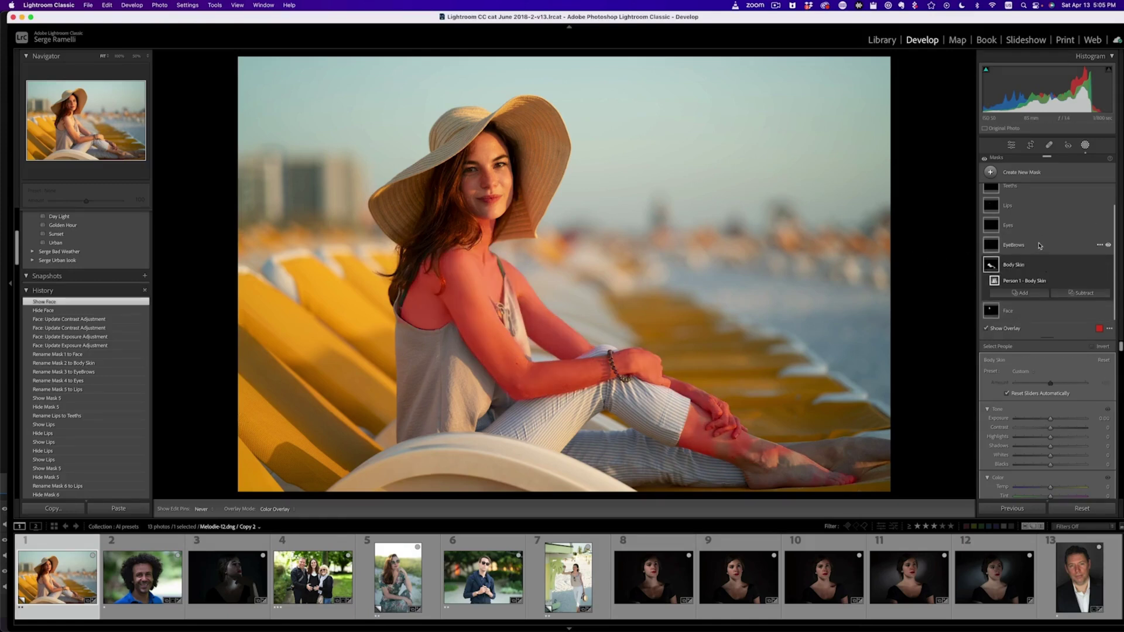
pyautogui.click(1037, 247)
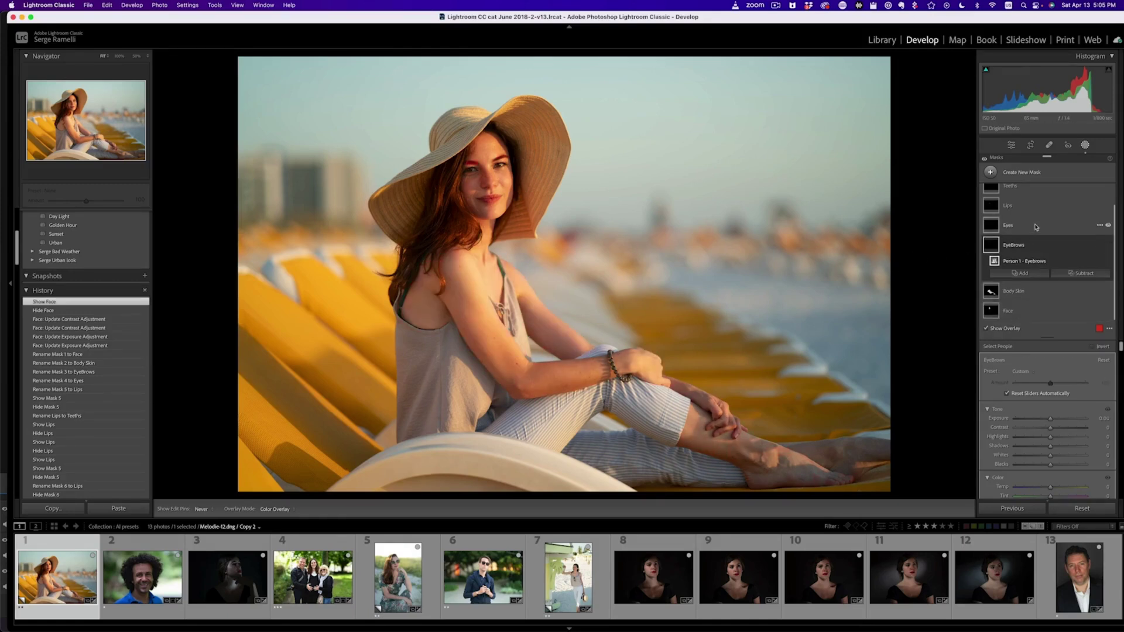
pyautogui.click(1035, 227)
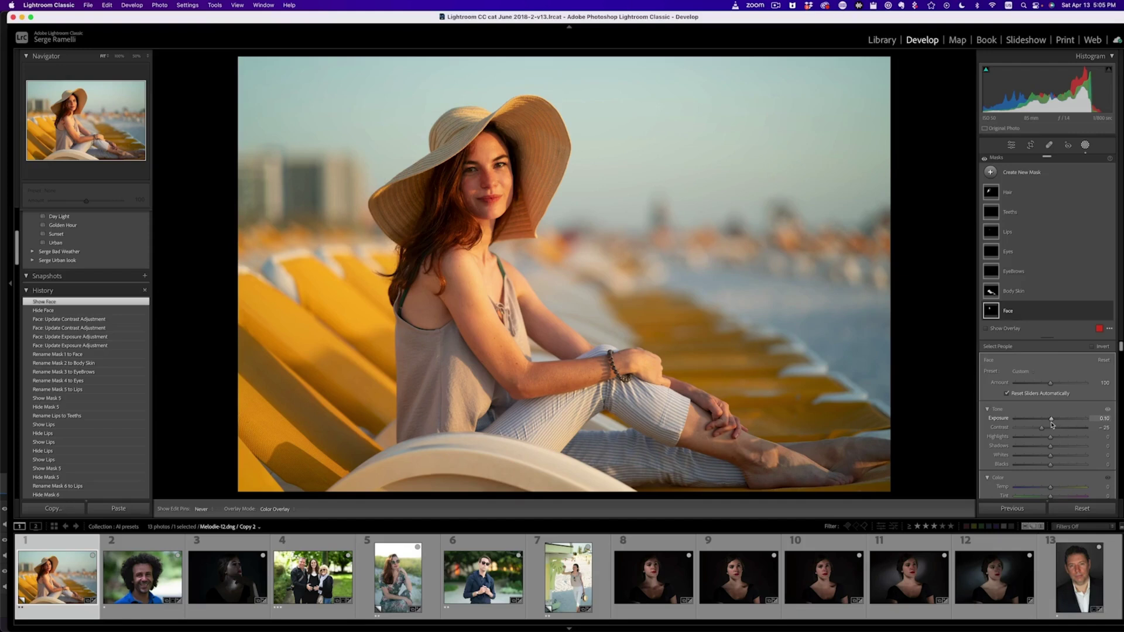
# Step: Lower the Face mask's clarity to -33, compare it on and off, and nudge contrast to -24
pyautogui.scroll(-10, 1048, 419)
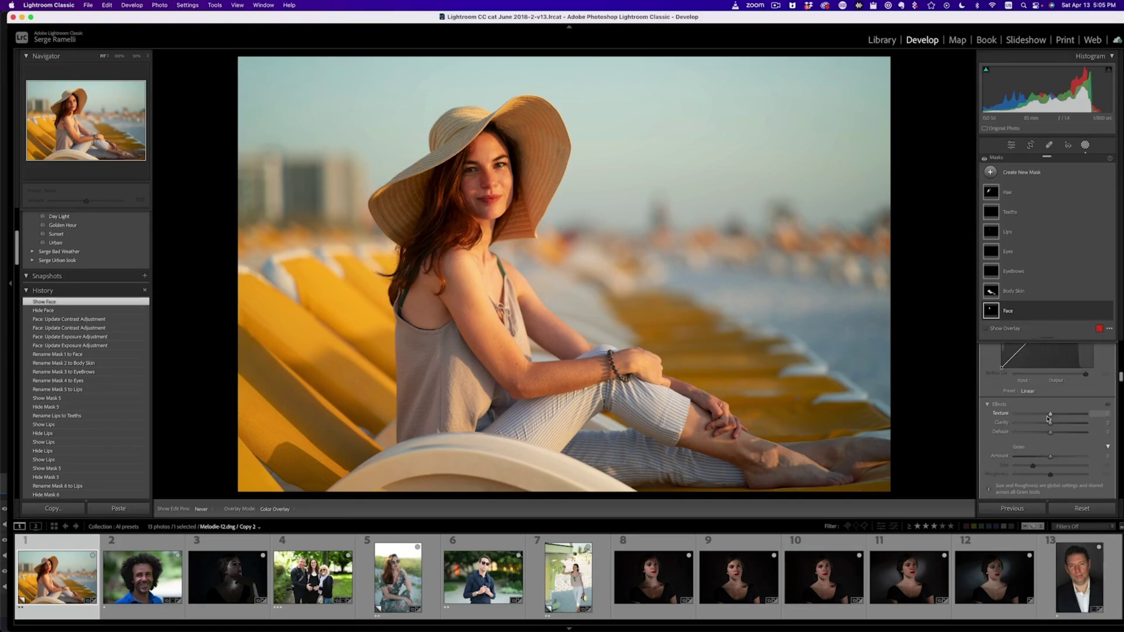
pyautogui.moveTo(1050, 426); pyautogui.dragTo(1040, 426)
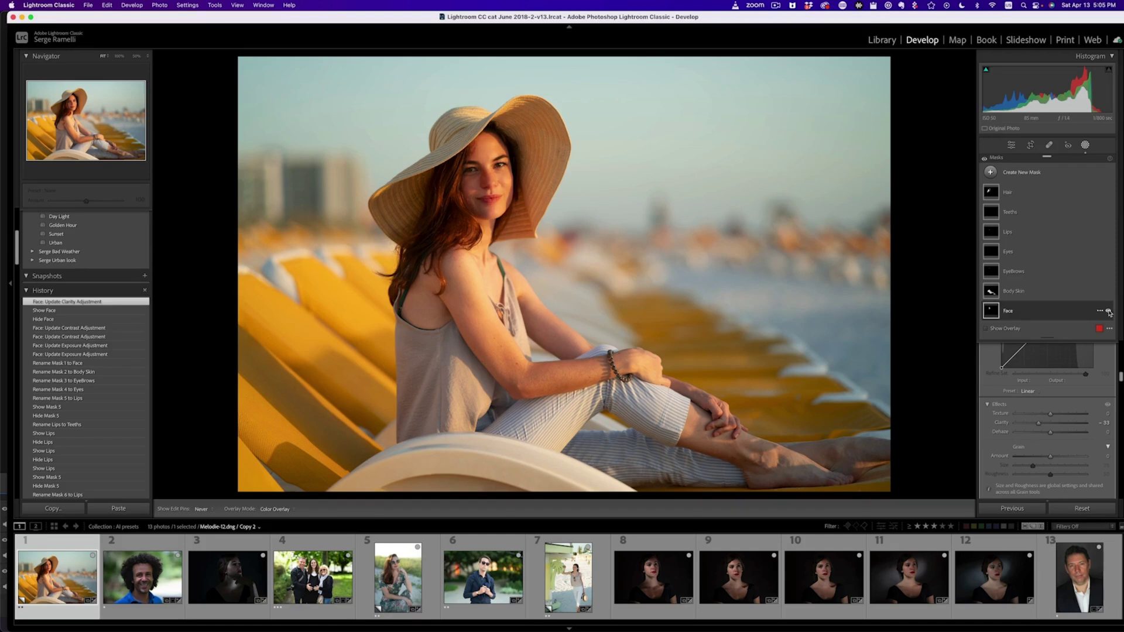
pyautogui.click(1109, 312)
pyautogui.click(1109, 312)
pyautogui.click(1108, 312)
pyautogui.click(1109, 312)
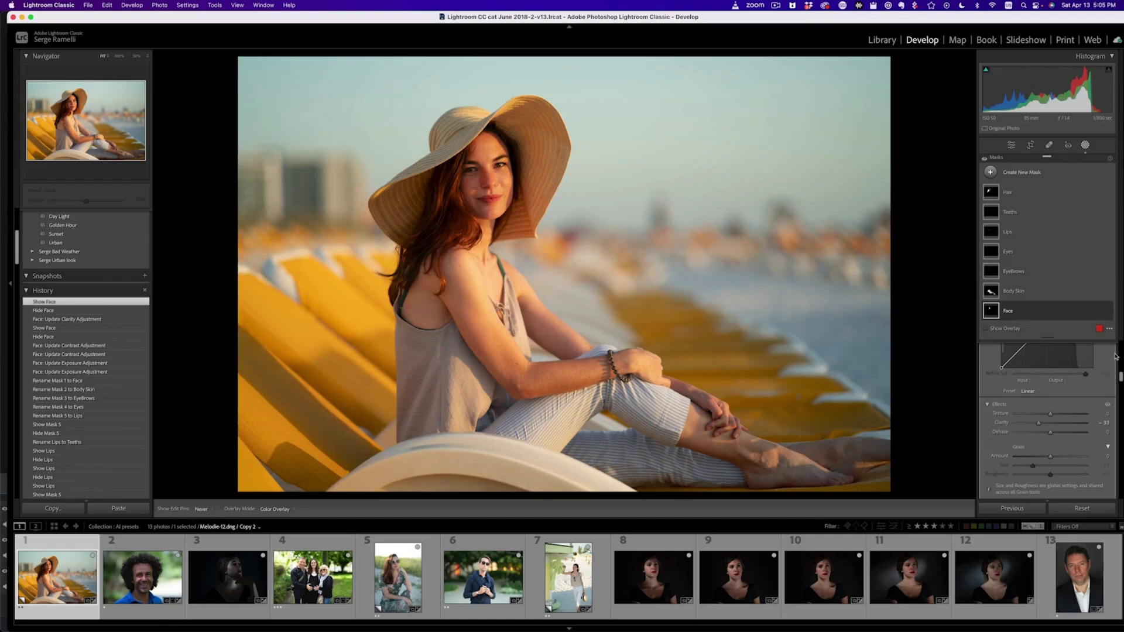
pyautogui.scroll(-5, 1066, 369)
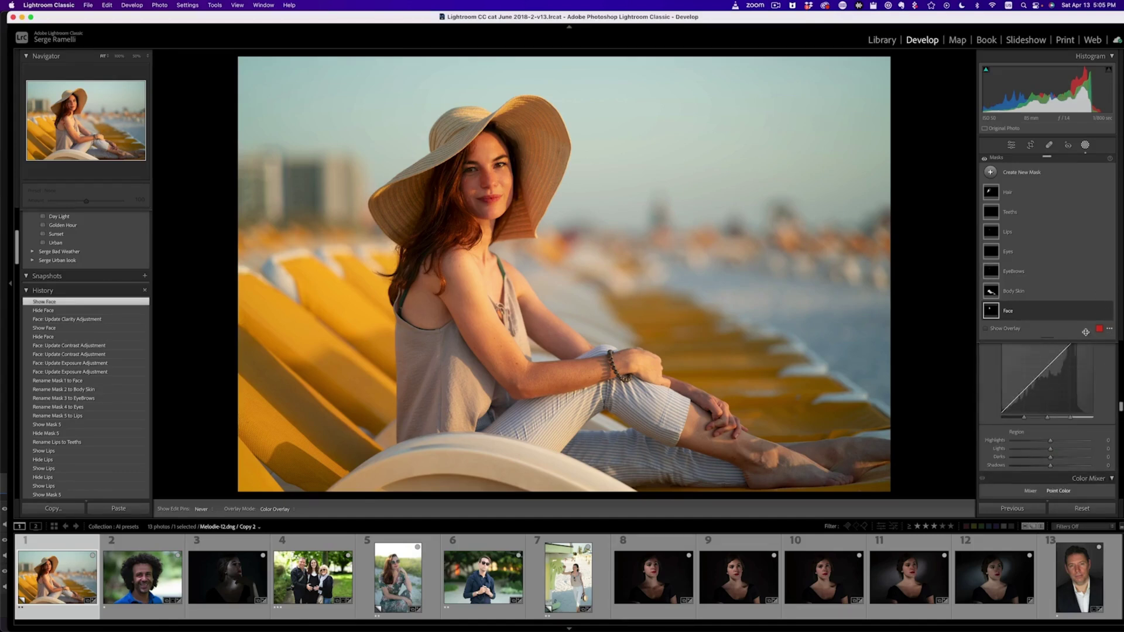
pyautogui.scroll(5, 1067, 369)
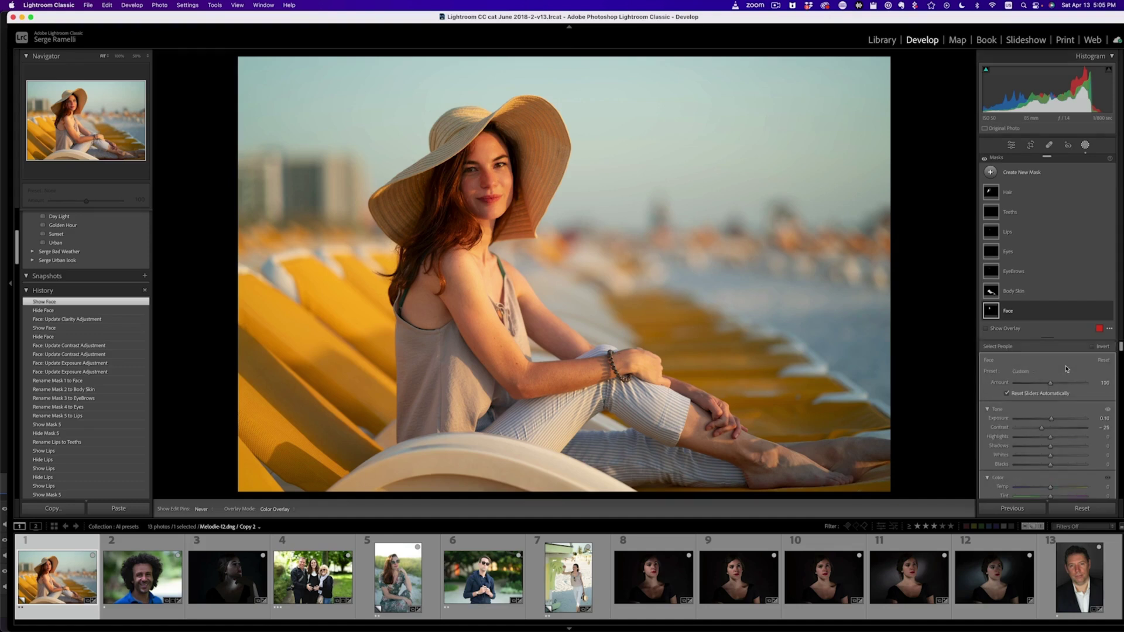
pyautogui.moveTo(1048, 429); pyautogui.dragTo(1048, 428)
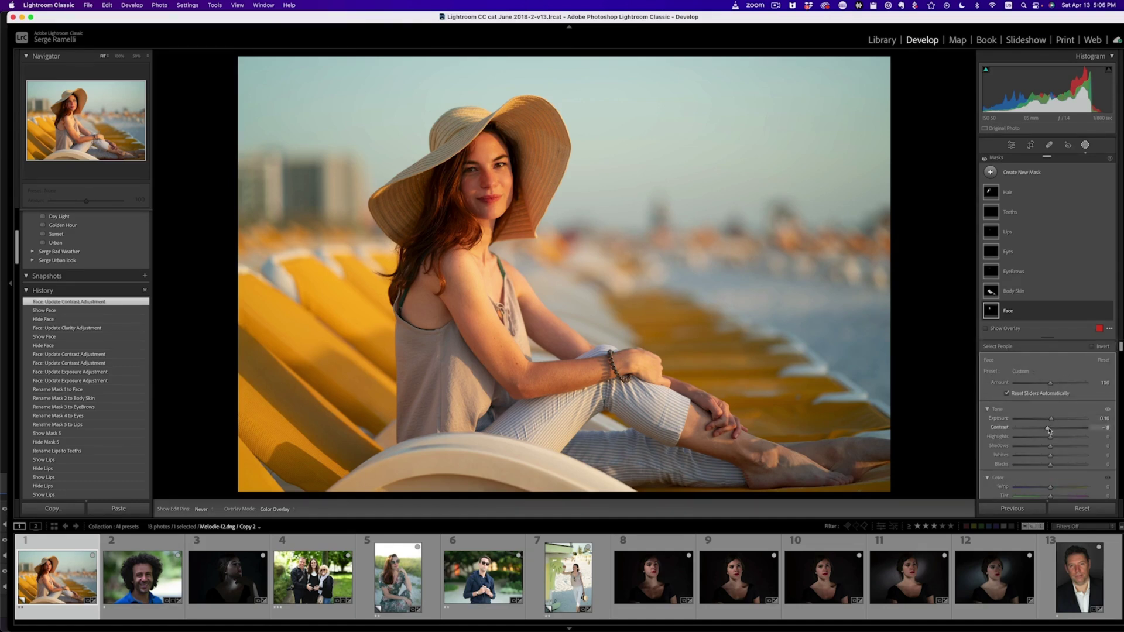
pyautogui.click(1048, 430)
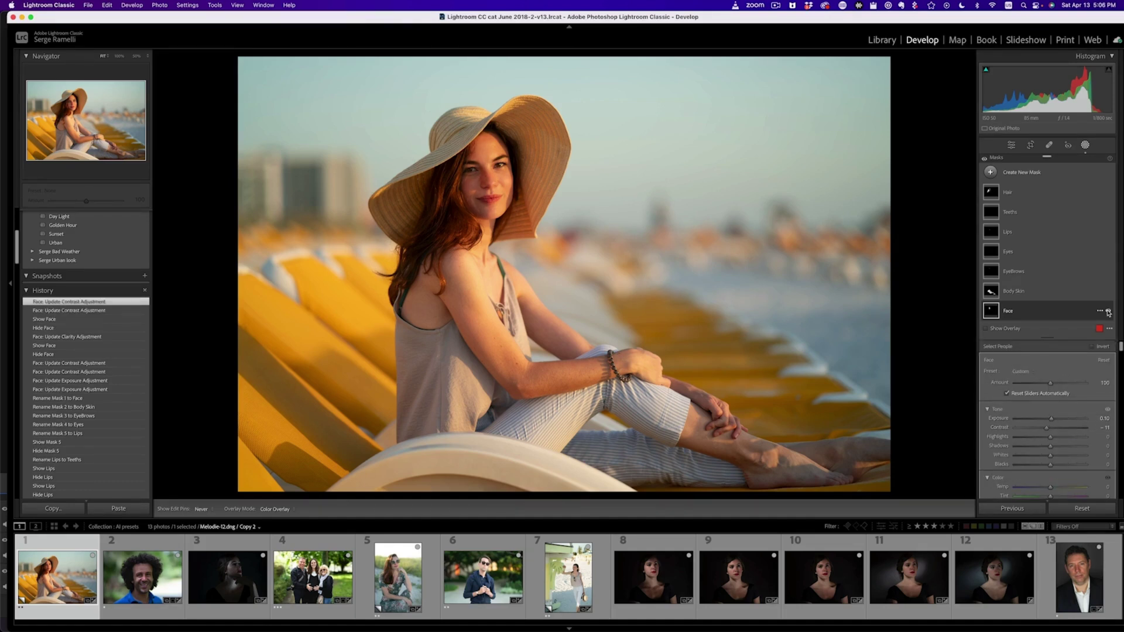
# Step: Brighten the Body Skin mask slightly and reduce its clarity, with the mask overlay hidden
pyautogui.click(1079, 294)
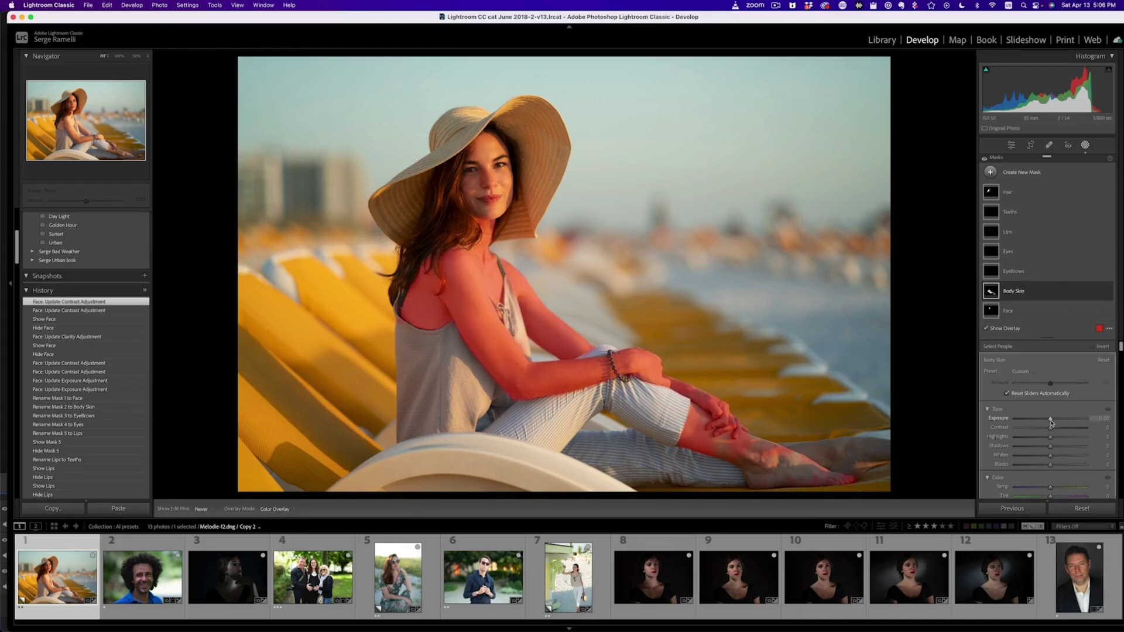
pyautogui.press('o')
pyautogui.moveTo(1052, 421); pyautogui.dragTo(1054, 421)
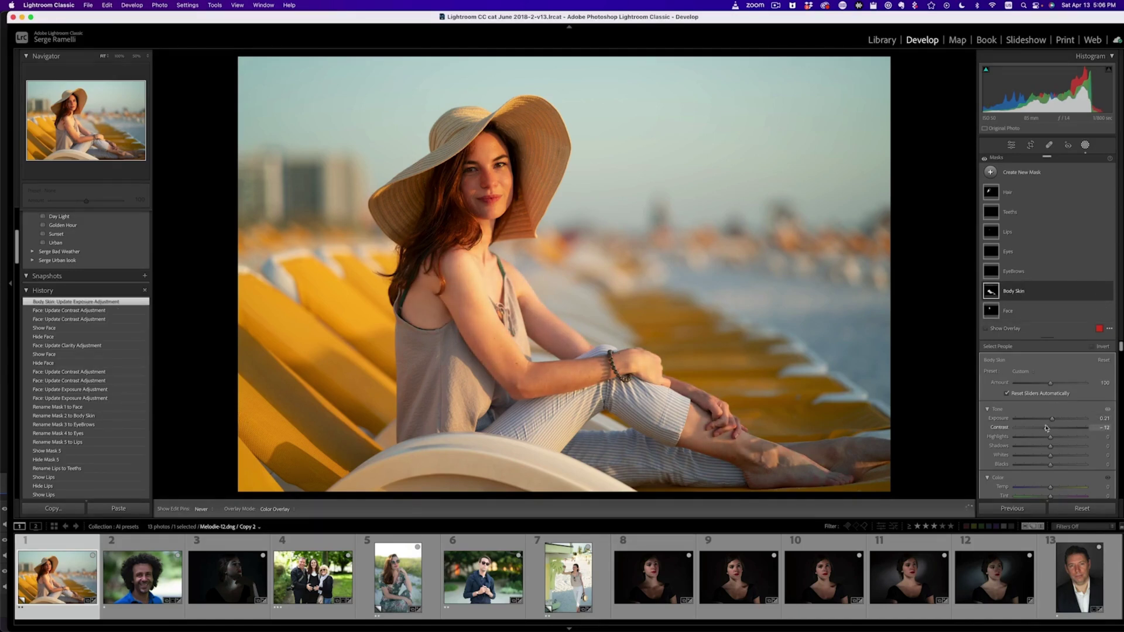
pyautogui.moveTo(1047, 428); pyautogui.dragTo(1047, 428)
pyautogui.scroll(-10, 1048, 422)
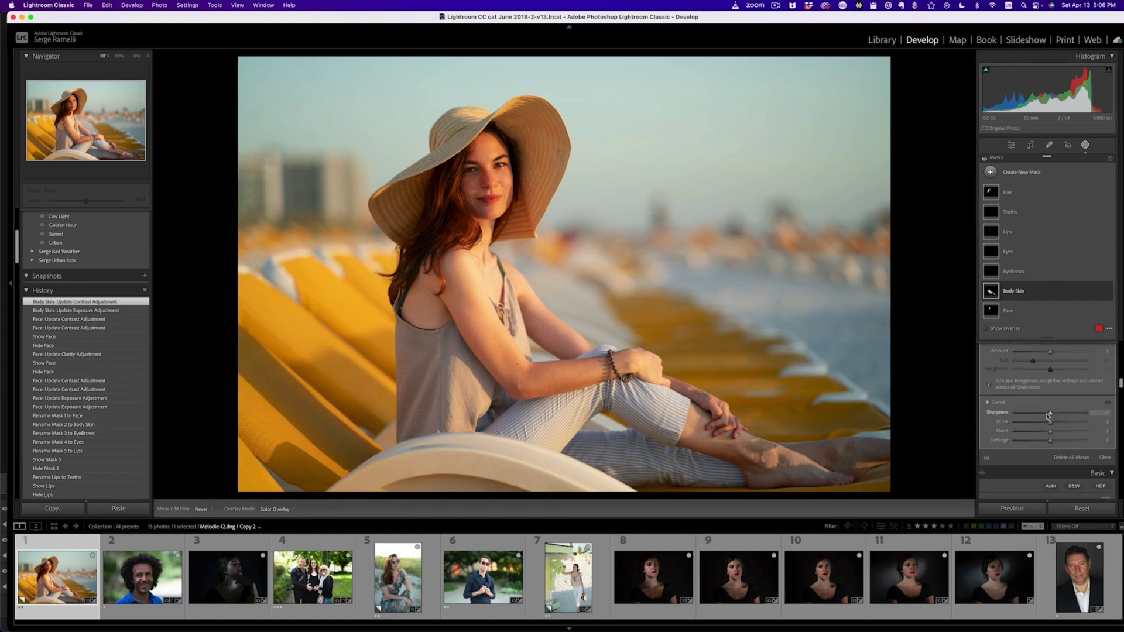
pyautogui.scroll(1, 1048, 415)
pyautogui.scroll(6, 1048, 416)
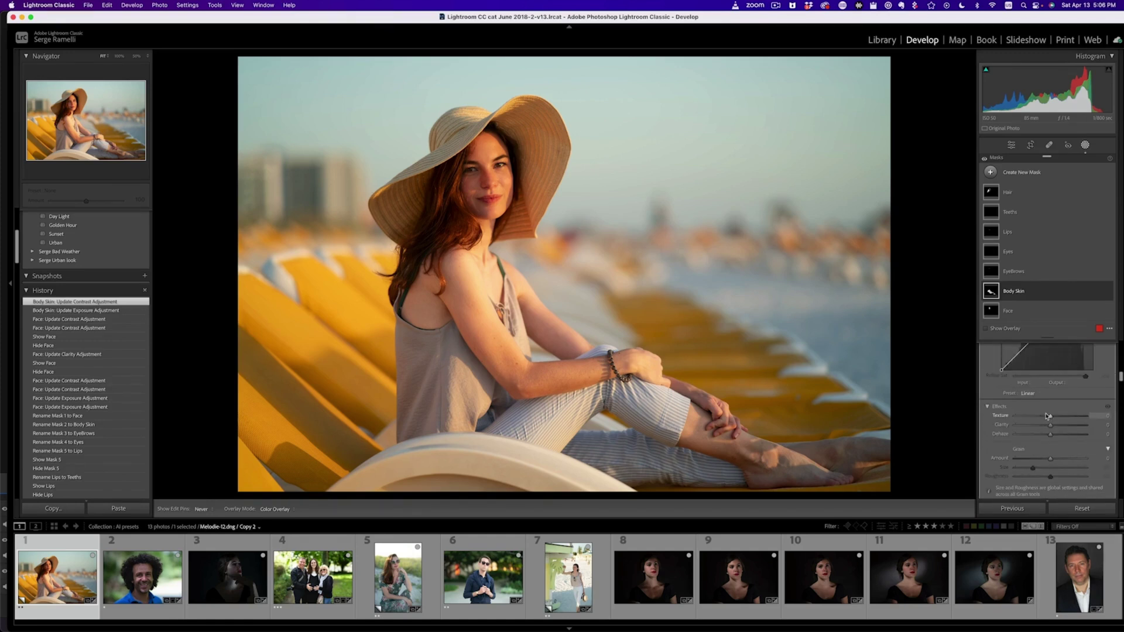
pyautogui.moveTo(1048, 428); pyautogui.dragTo(1047, 428)
# Step: Darken the EyeBrows mask to exposure -0.37 and brighten the Eyes mask to 0.23
pyautogui.click(1044, 273)
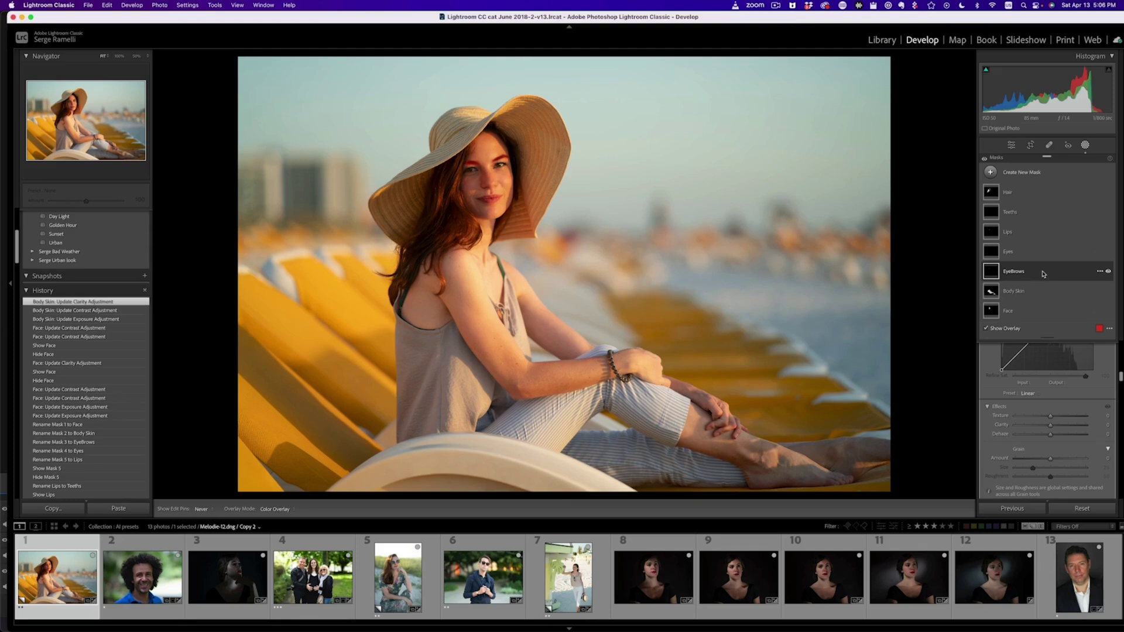
pyautogui.scroll(10, 1070, 380)
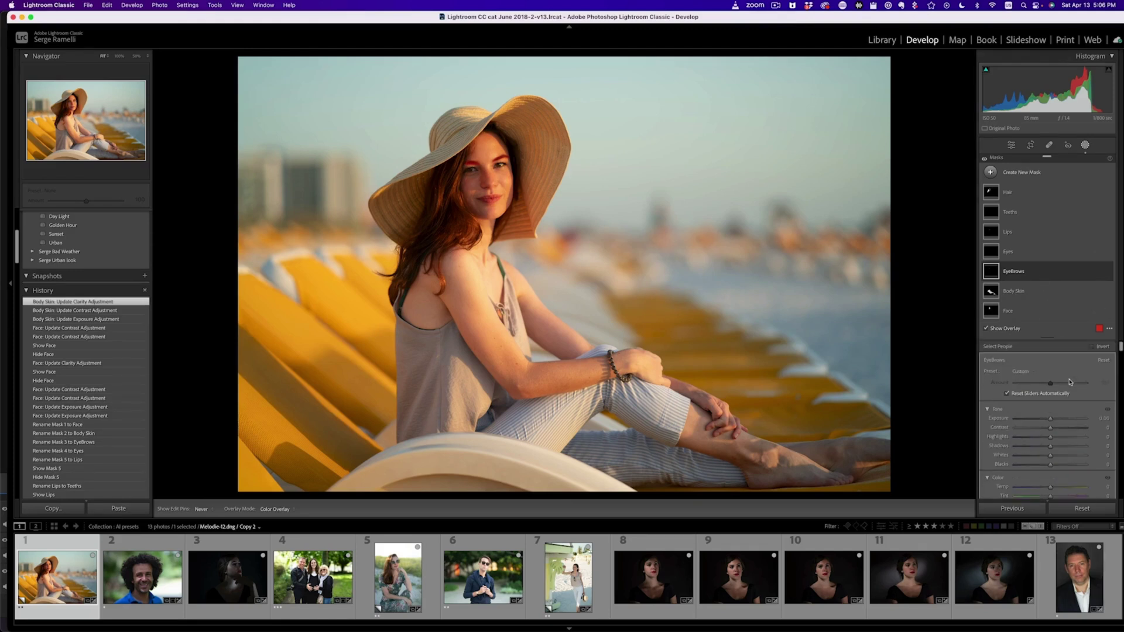
pyautogui.moveTo(1050, 419); pyautogui.dragTo(1048, 420)
pyautogui.doubleClick(1109, 271)
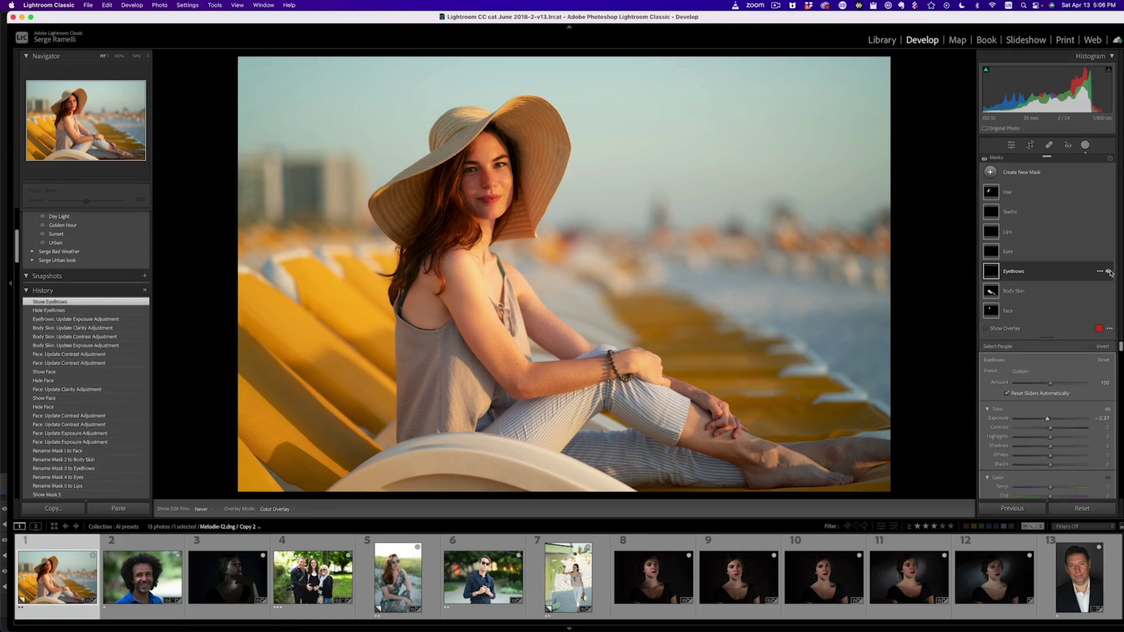
pyautogui.click(1075, 256)
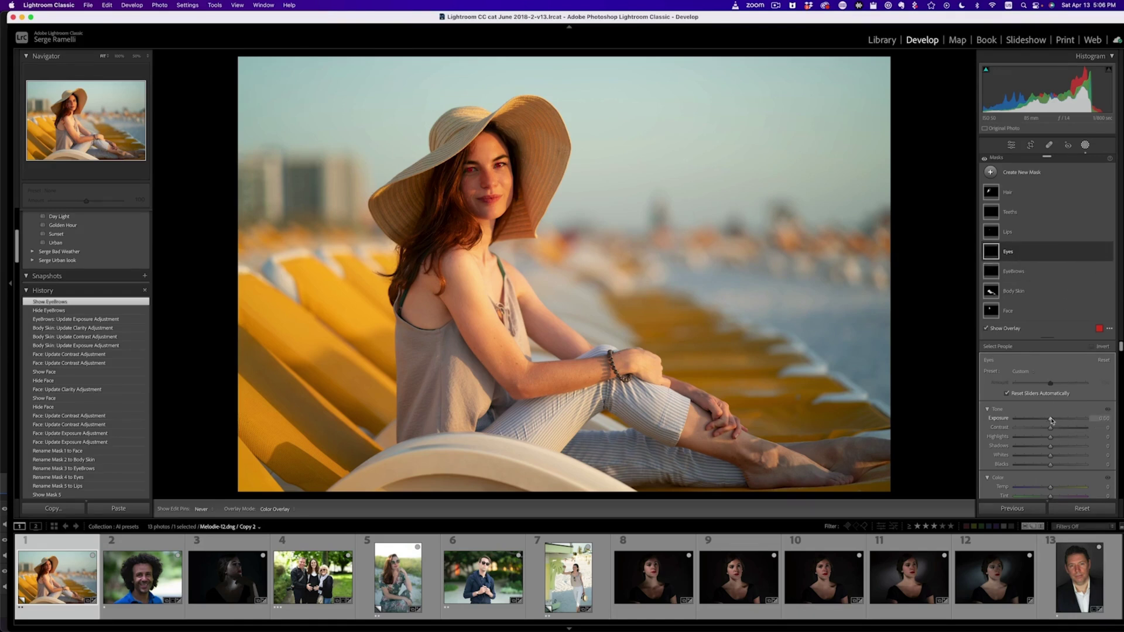
pyautogui.moveTo(1061, 421)
pyautogui.mouseDown()
pyautogui.moveTo(1070, 421)
pyautogui.moveTo(1054, 426)
pyautogui.mouseUp()
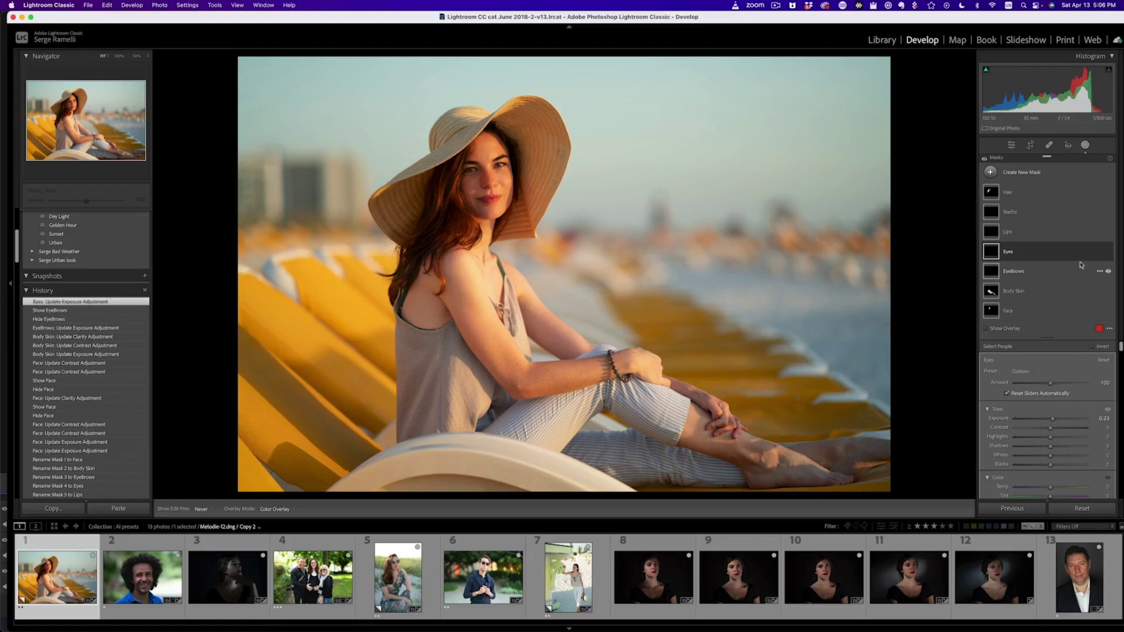
pyautogui.click(1049, 237)
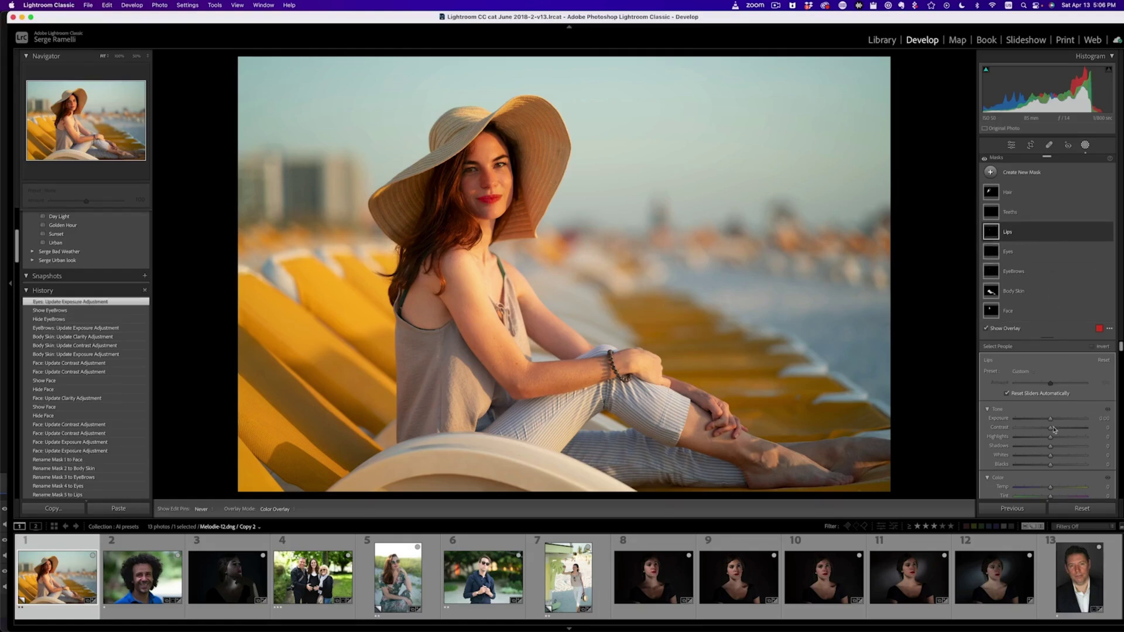
# Step: Boost the Lips mask's saturation and raise the Hair mask's contrast to 28
pyautogui.scroll(-3, 1055, 474)
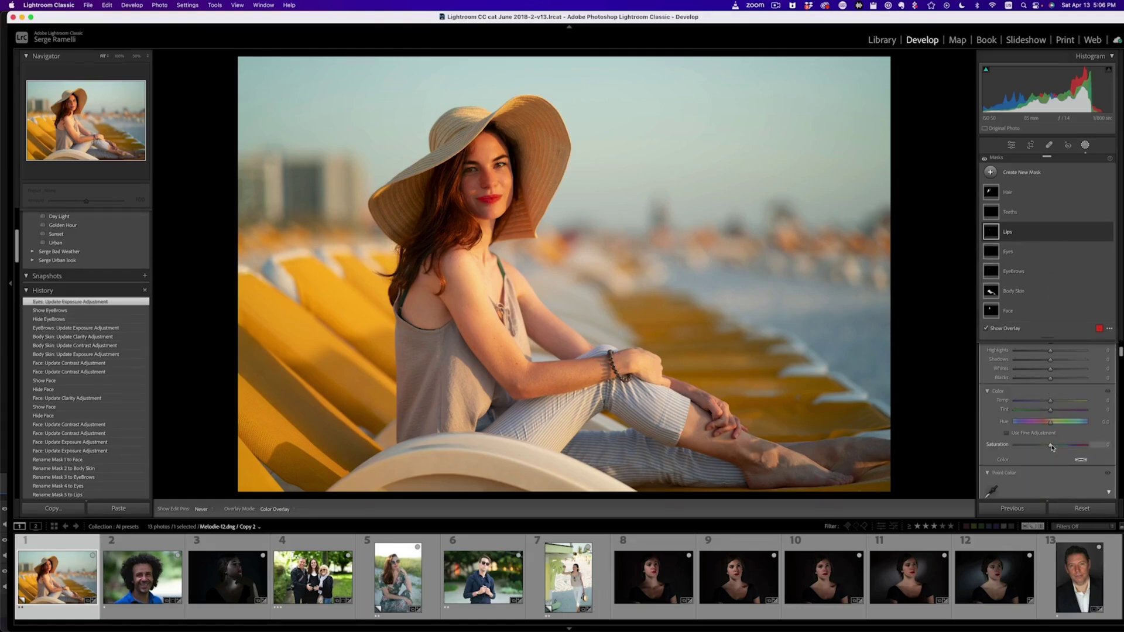
pyautogui.moveTo(1051, 445); pyautogui.dragTo(1068, 446)
pyautogui.scroll(3, 1068, 446)
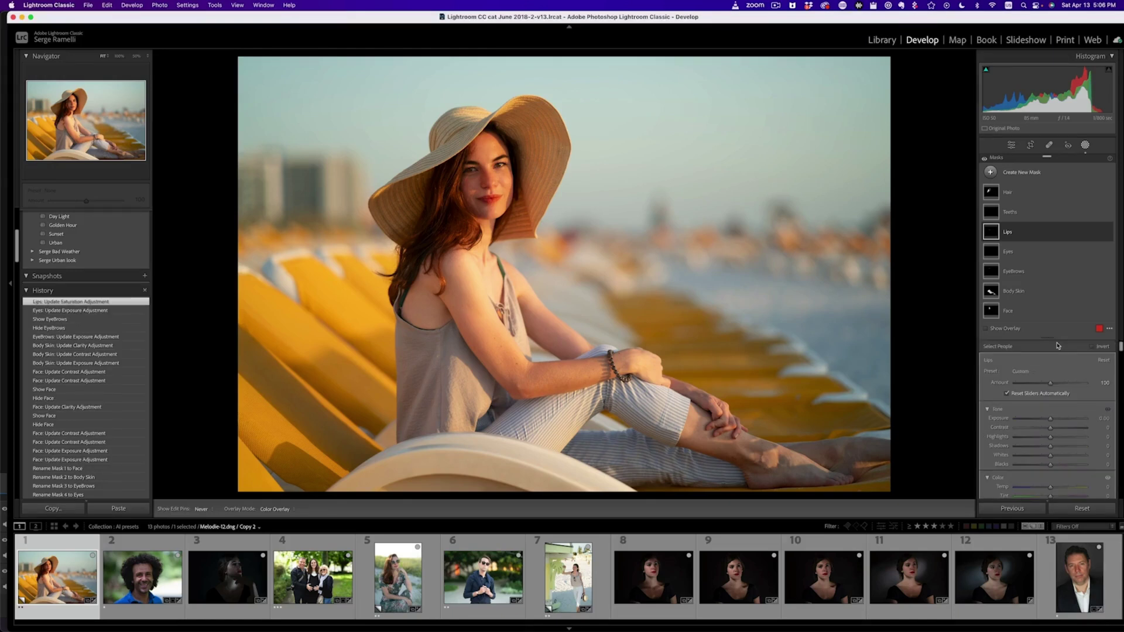
pyautogui.click(1040, 199)
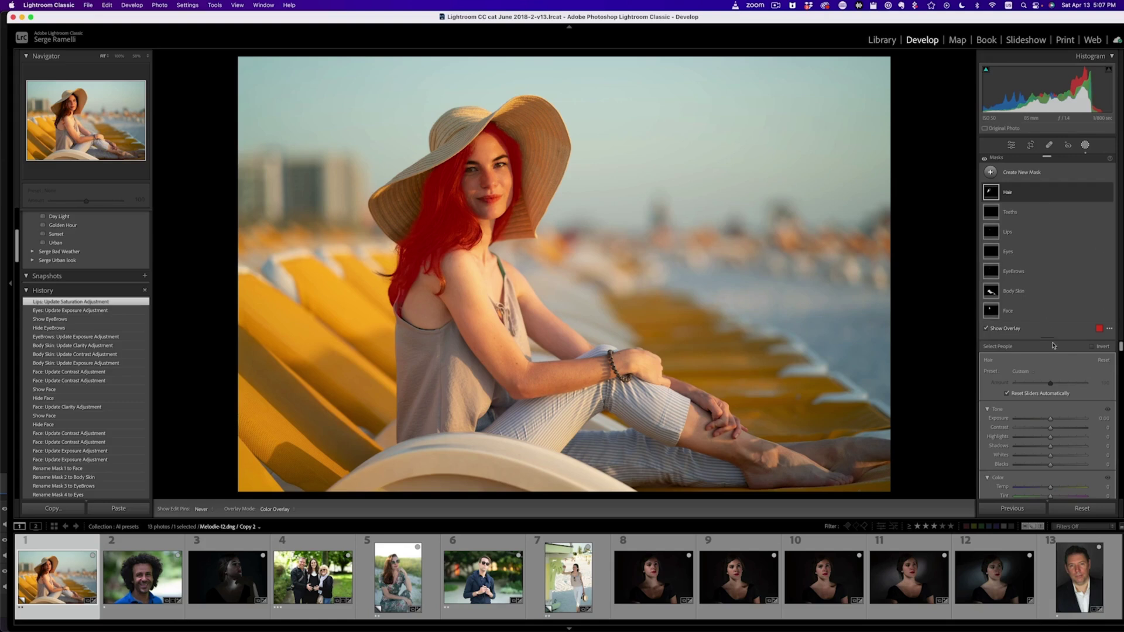
pyautogui.click(1062, 428)
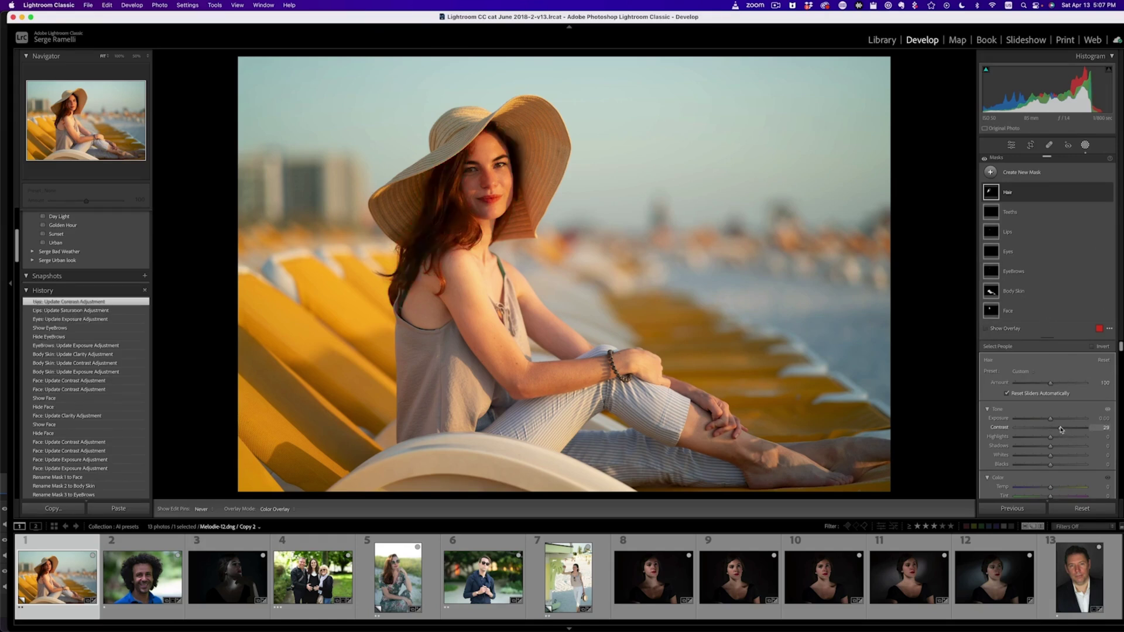
# Step: Toggle all mask adjustments off and on to compare before and after
pyautogui.click(984, 158)
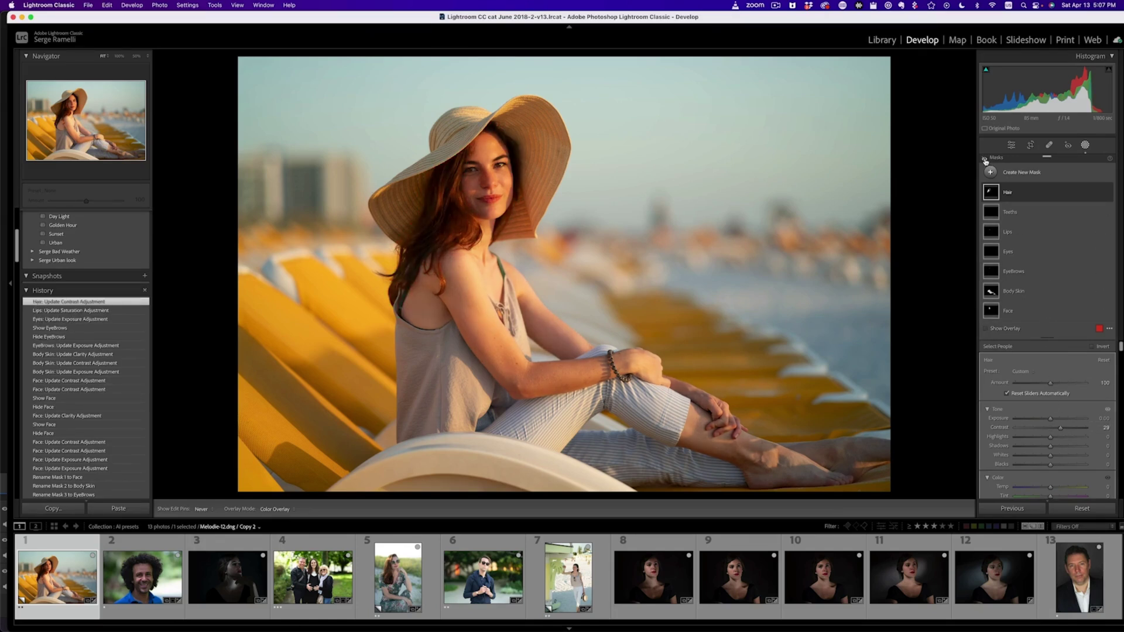
pyautogui.click(984, 159)
pyautogui.click(984, 159)
pyautogui.click(984, 159)
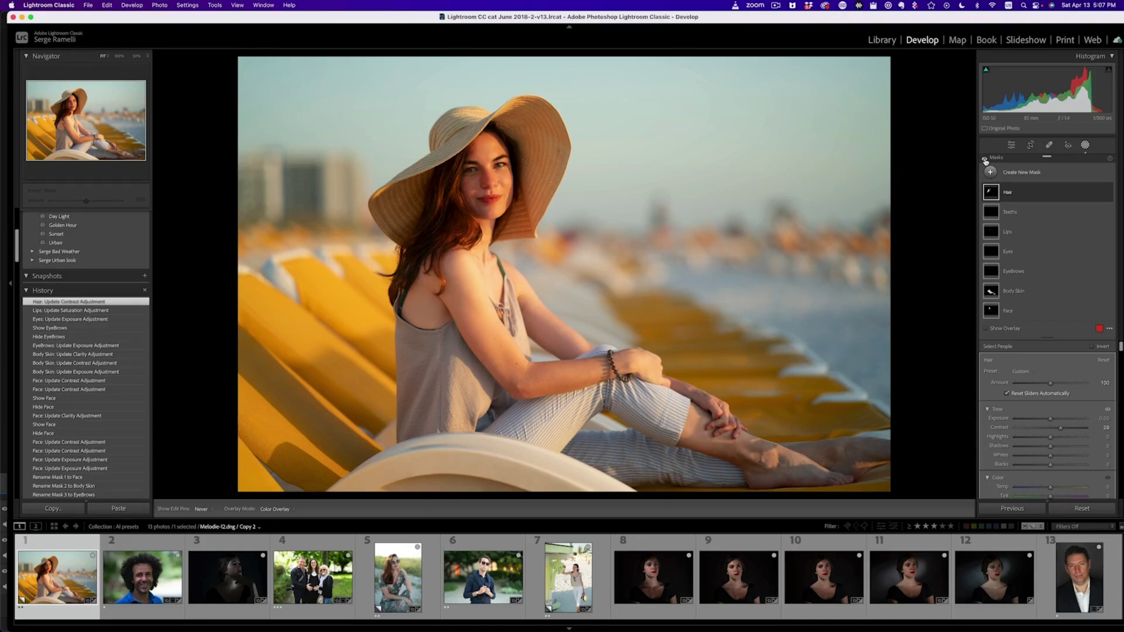
pyautogui.click(984, 158)
pyautogui.click(984, 158)
pyautogui.click(984, 159)
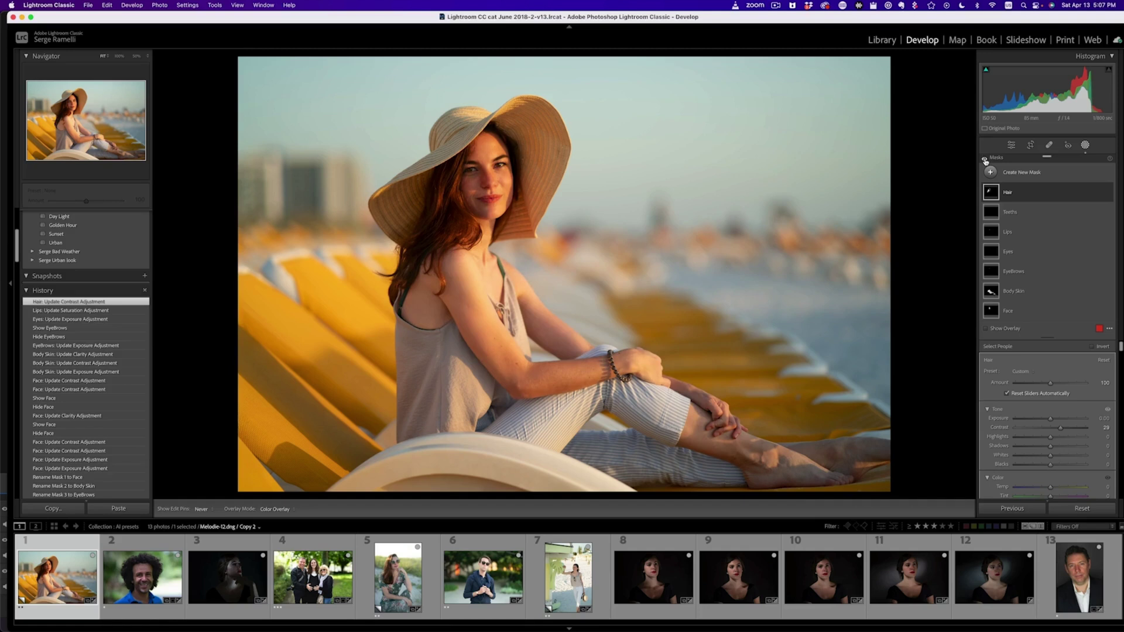
pyautogui.click(984, 159)
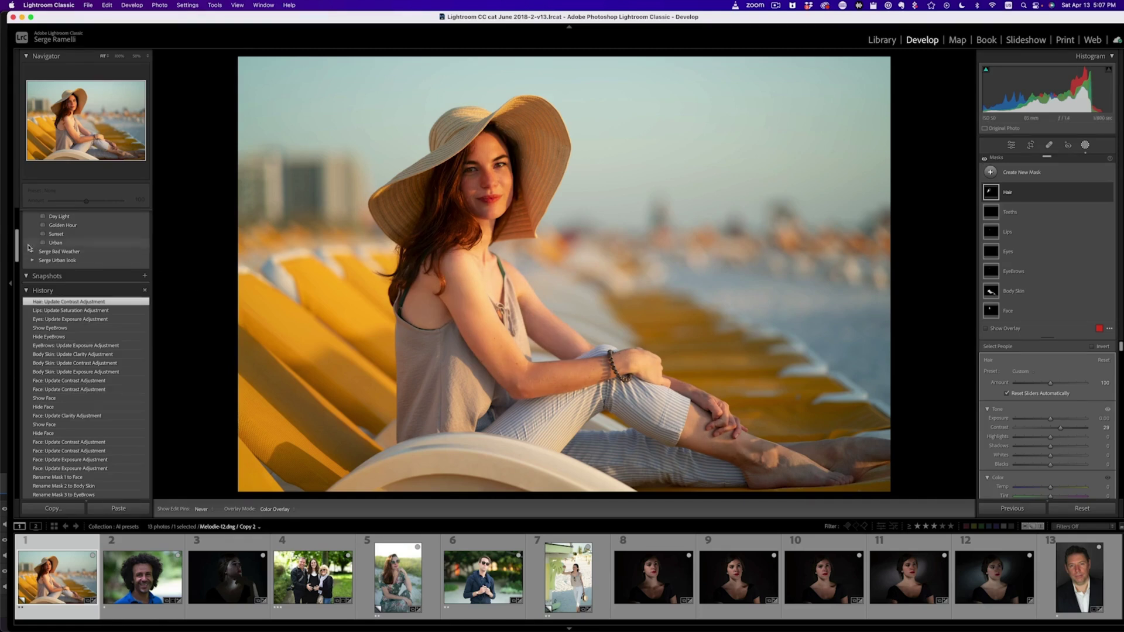
pyautogui.moveTo(16, 245); pyautogui.dragTo(18, 176)
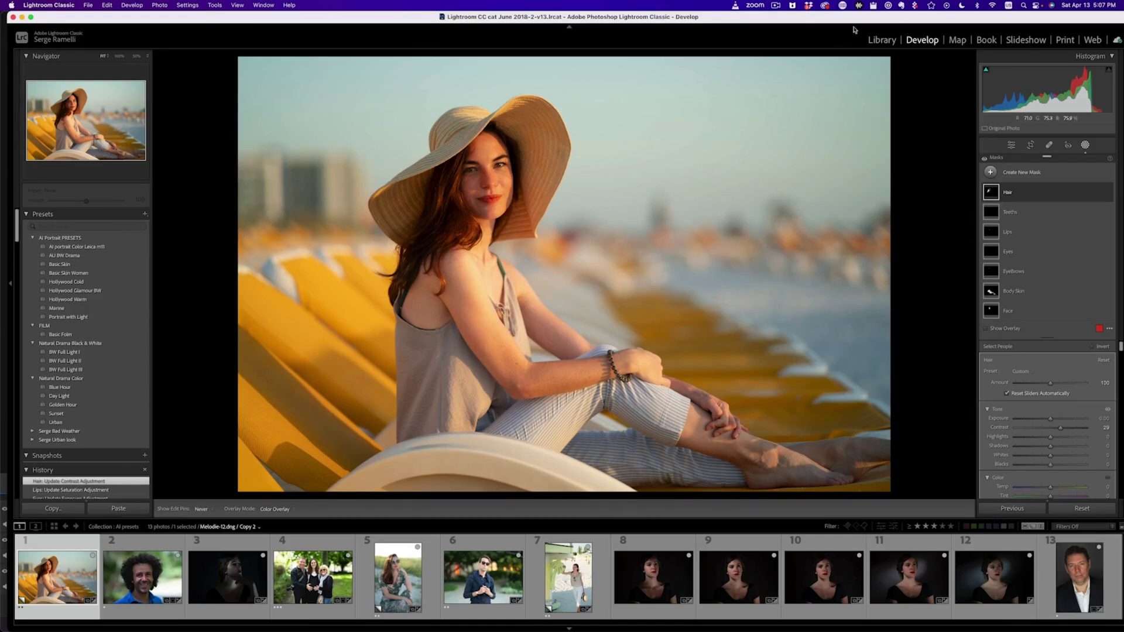
# Step: Start a new develop preset in a new group named Kelby AI Portrait Presets
pyautogui.click(146, 216)
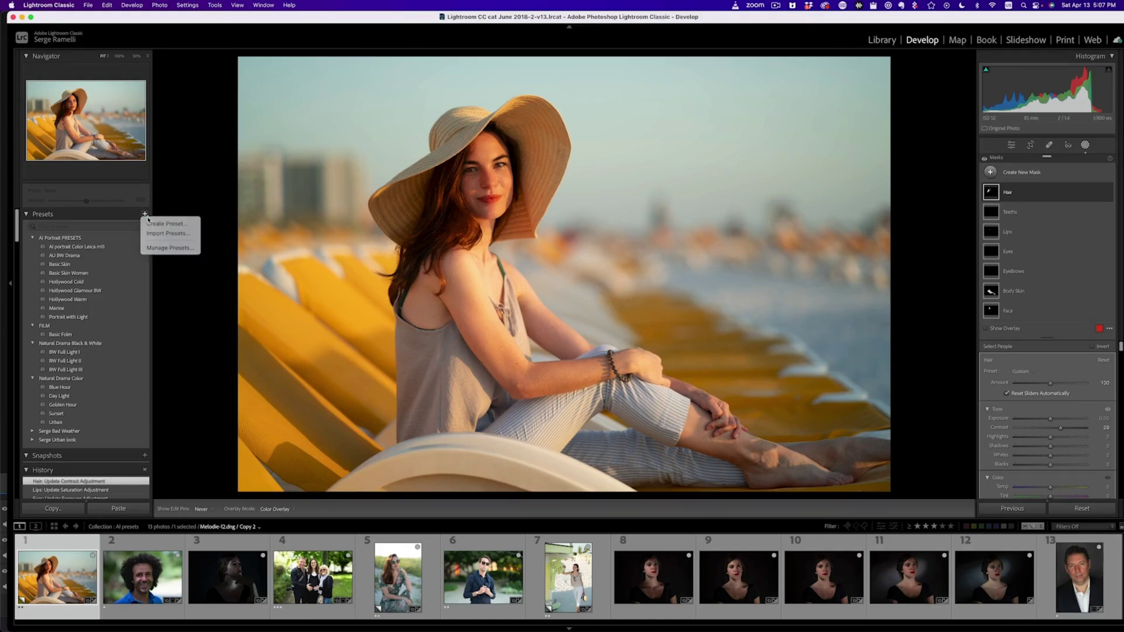
pyautogui.click(166, 222)
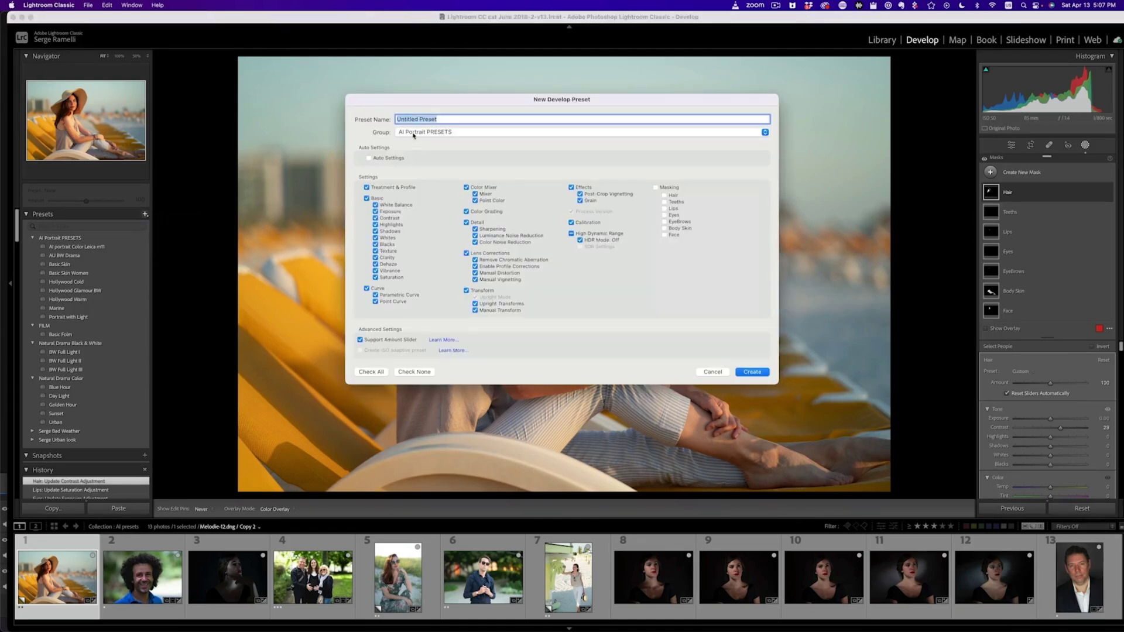
pyautogui.click(458, 134)
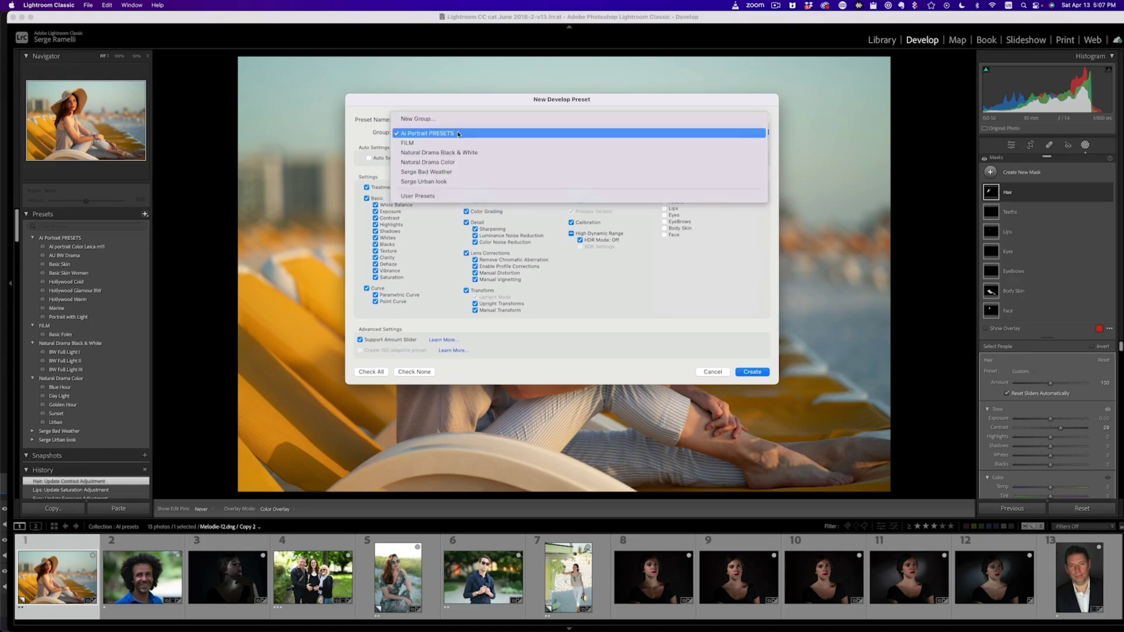
pyautogui.click(436, 119)
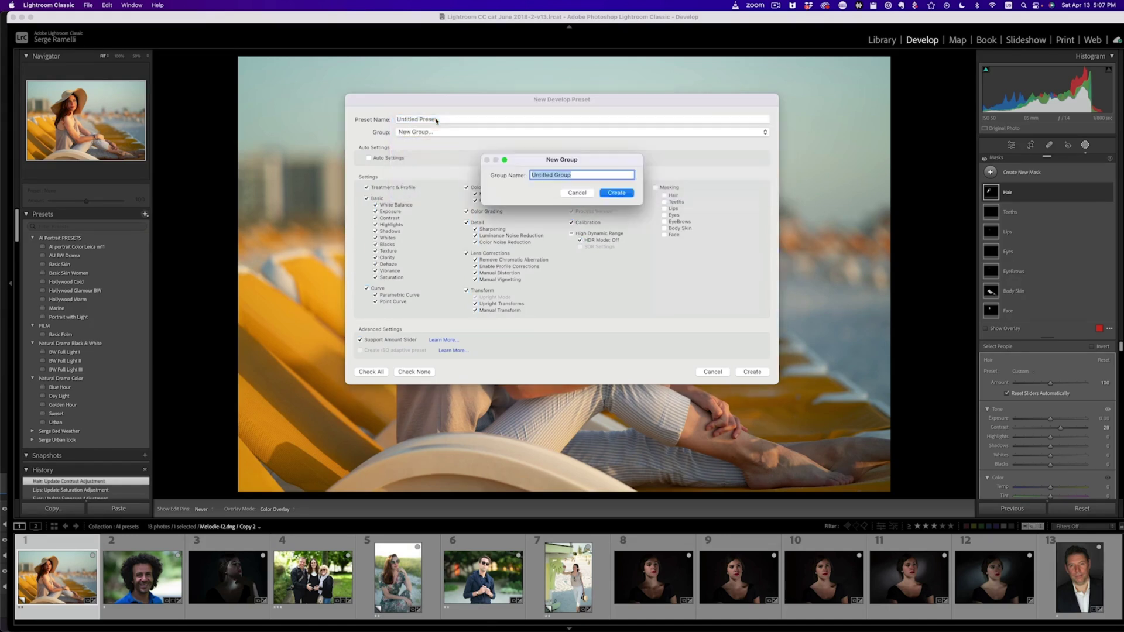
pyautogui.write('Kelby AI Portrait Presets')
pyautogui.click(615, 195)
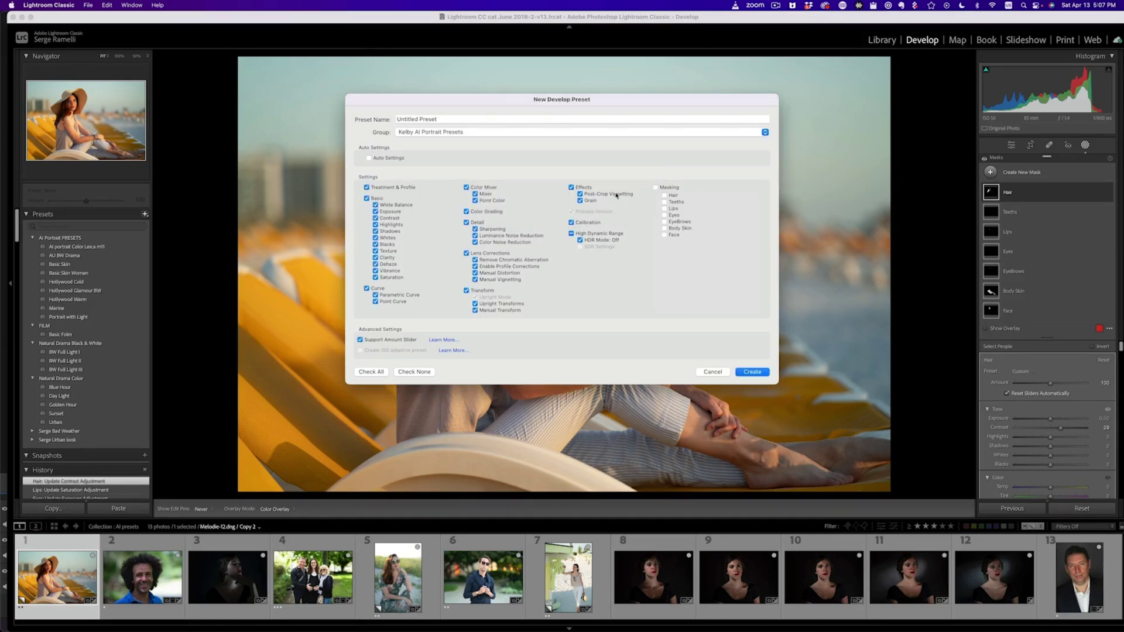
# Step: Name the preset 'Basic Women', include Masking, and save it
pyautogui.tripleClick(441, 120)
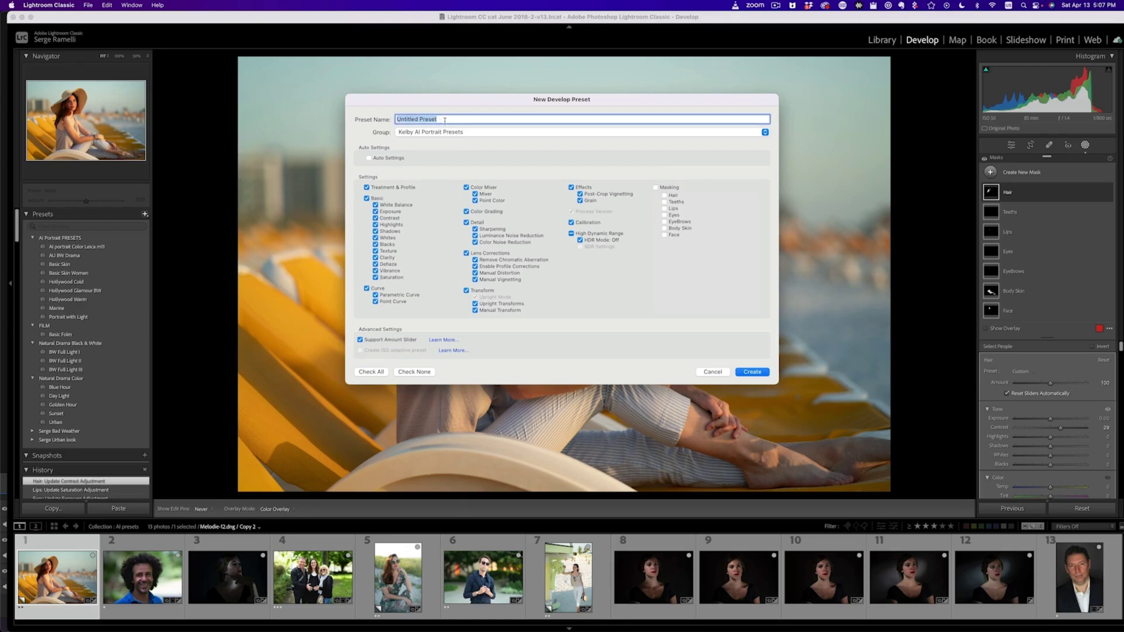
pyautogui.write('Basic Women')
pyautogui.click(684, 188)
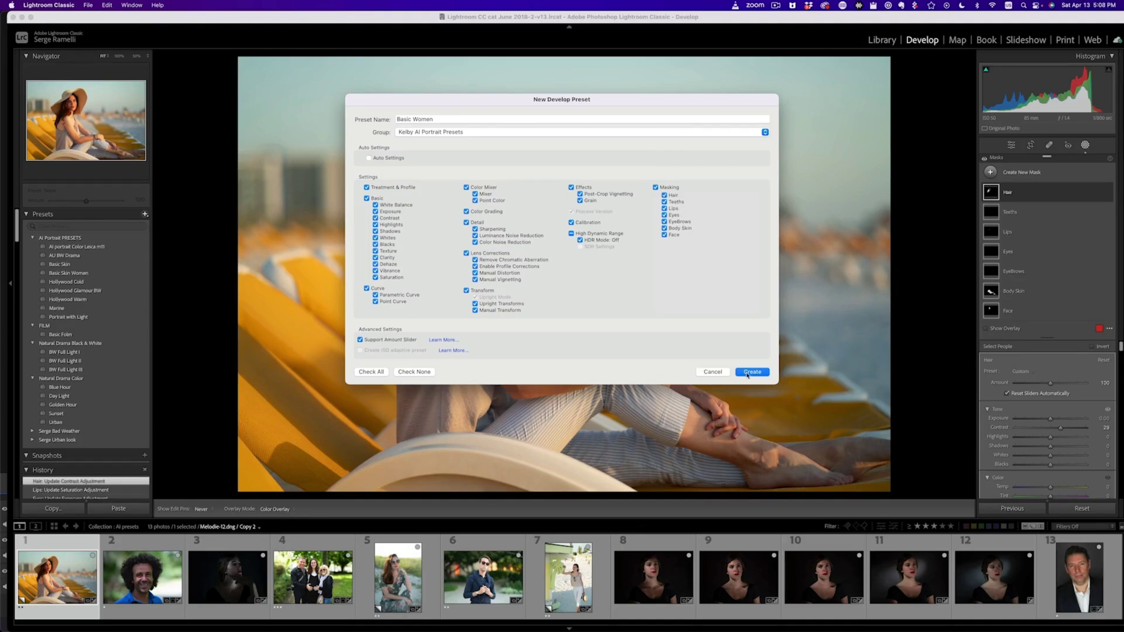
pyautogui.press('Return')
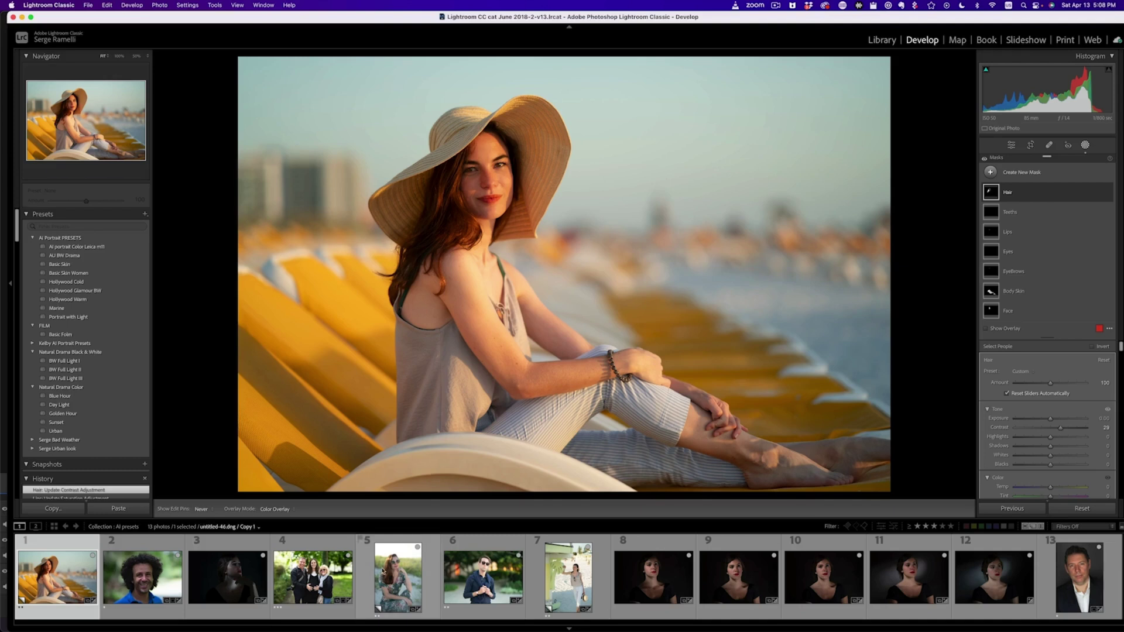
# Step: Select photo 5, the woman in sunglasses, and apply the Kelby AI Basic Women preset
pyautogui.click(386, 570)
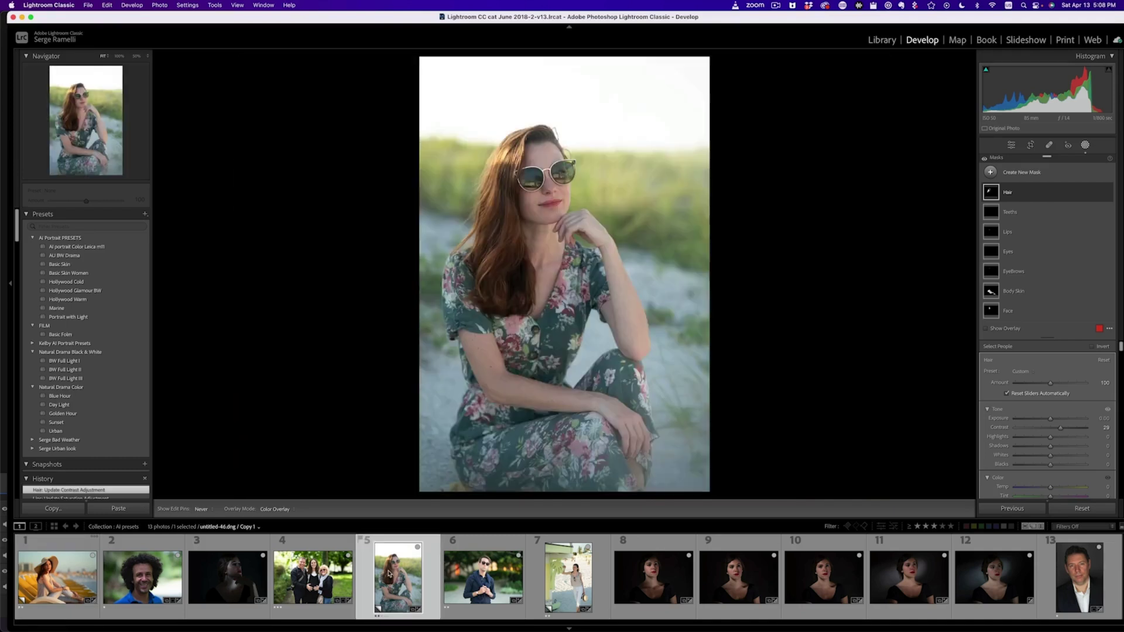
pyautogui.click(32, 238)
pyautogui.click(32, 264)
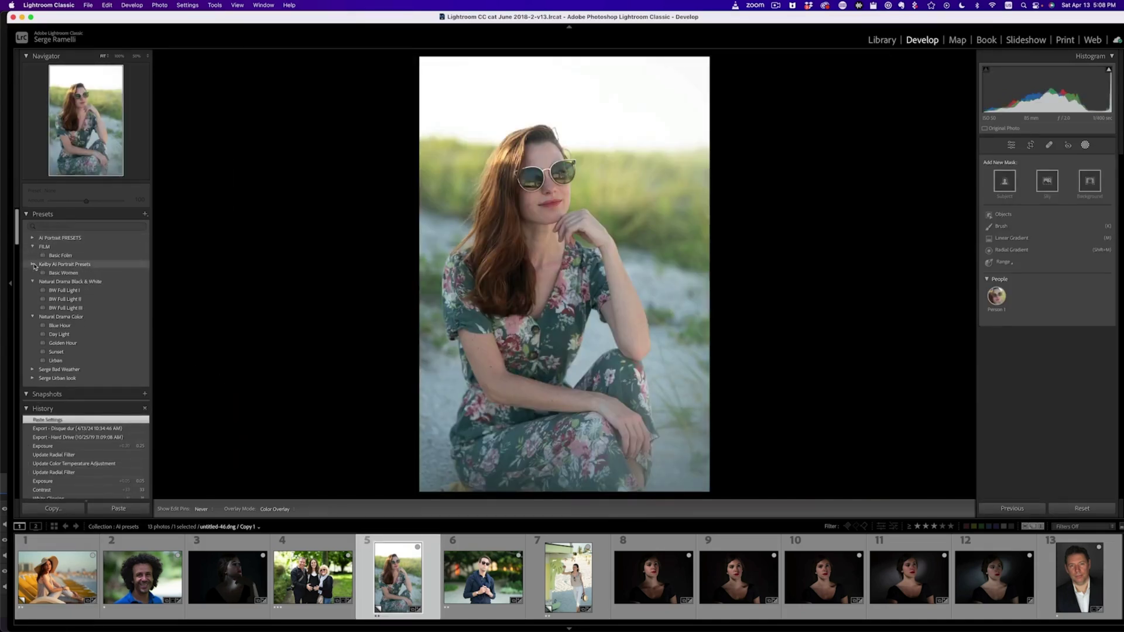
pyautogui.click(74, 273)
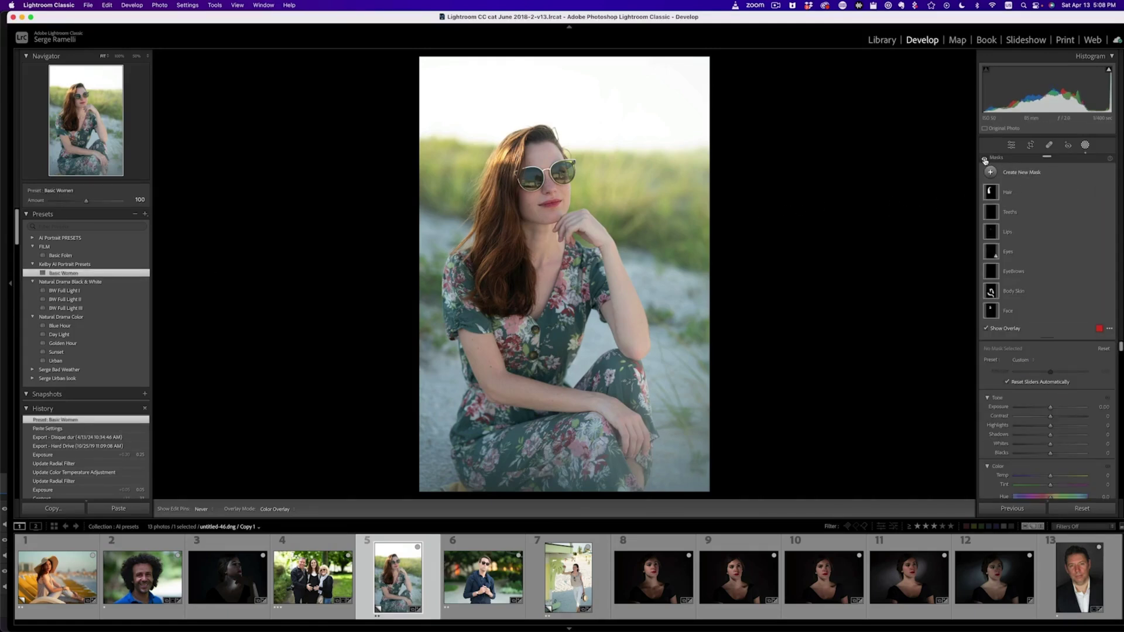
# Step: Compare the photo with masks on and off, including at 100% on her face, then return to Fit
pyautogui.click(985, 161)
pyautogui.click(985, 161)
pyautogui.click(986, 162)
pyautogui.click(986, 162)
pyautogui.click(985, 161)
pyautogui.click(547, 199)
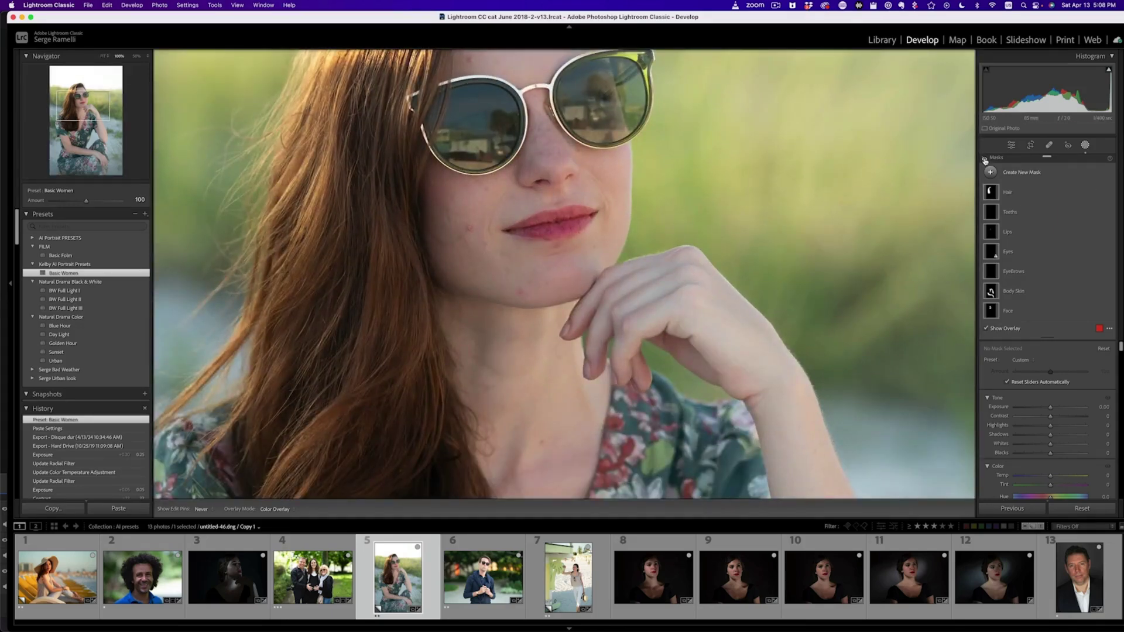
pyautogui.click(985, 162)
pyautogui.click(986, 162)
pyautogui.click(985, 162)
pyautogui.click(986, 161)
pyautogui.click(985, 162)
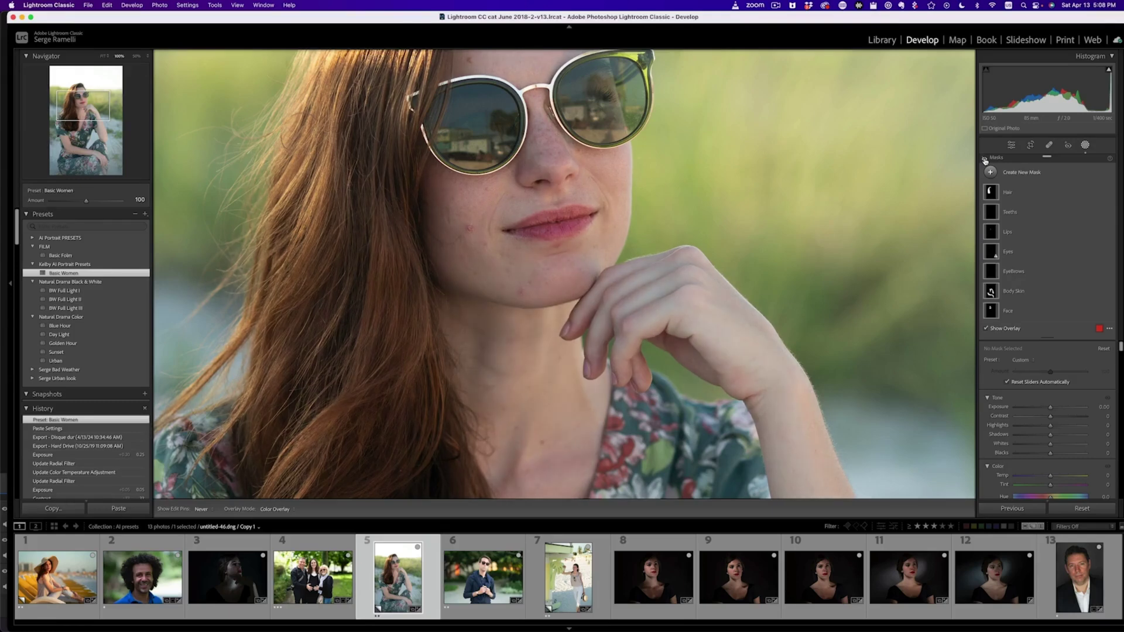
pyautogui.click(986, 162)
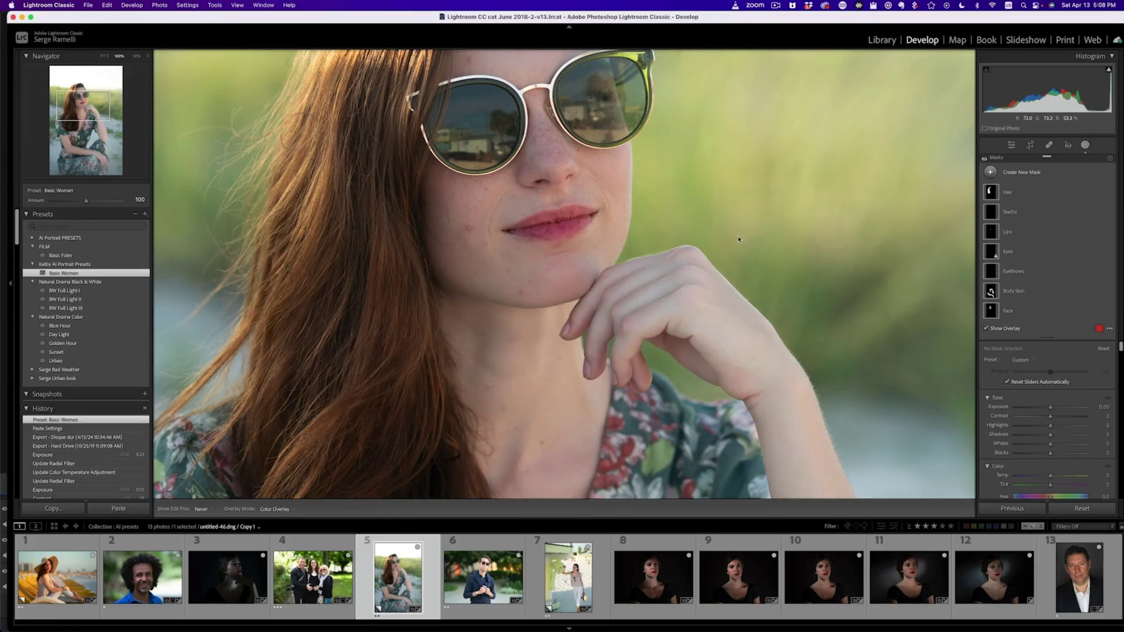
pyautogui.click(622, 243)
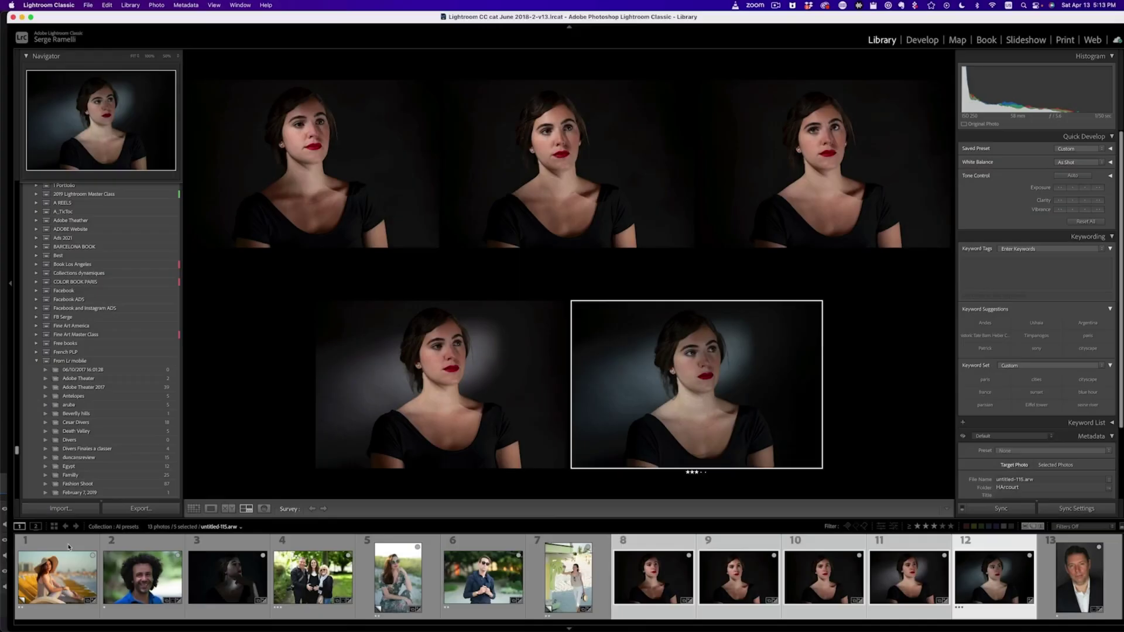
# Step: Open the straw-hat beach portrait (photo 1) in Develop and reset all its earlier edits
pyautogui.click(68, 548)
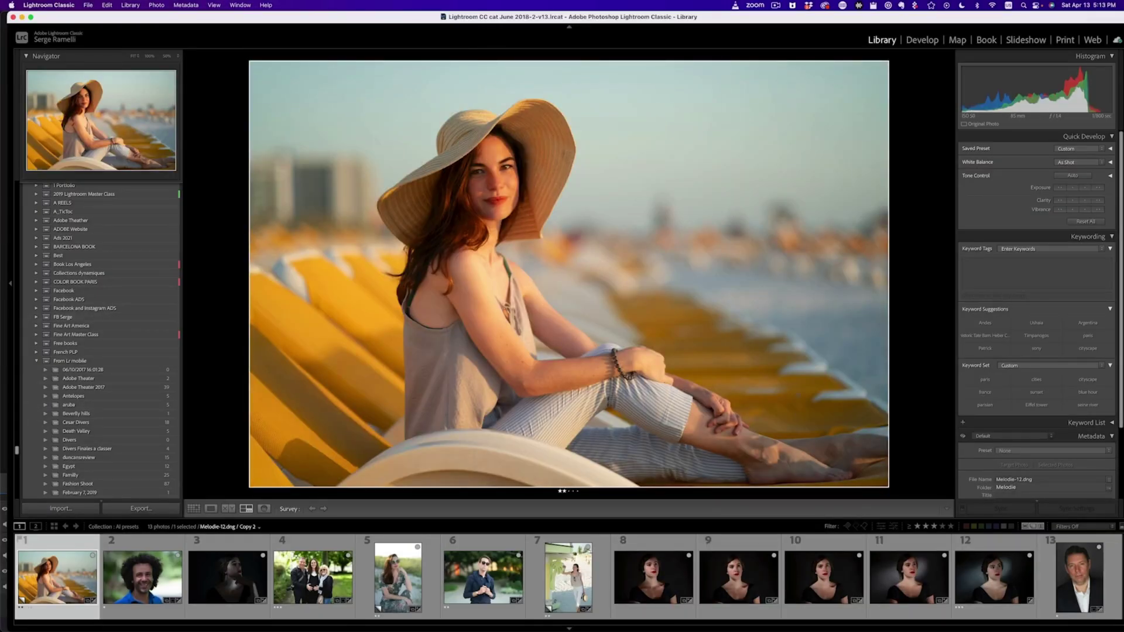
pyautogui.moveTo(17, 456); pyautogui.dragTo(16, 186)
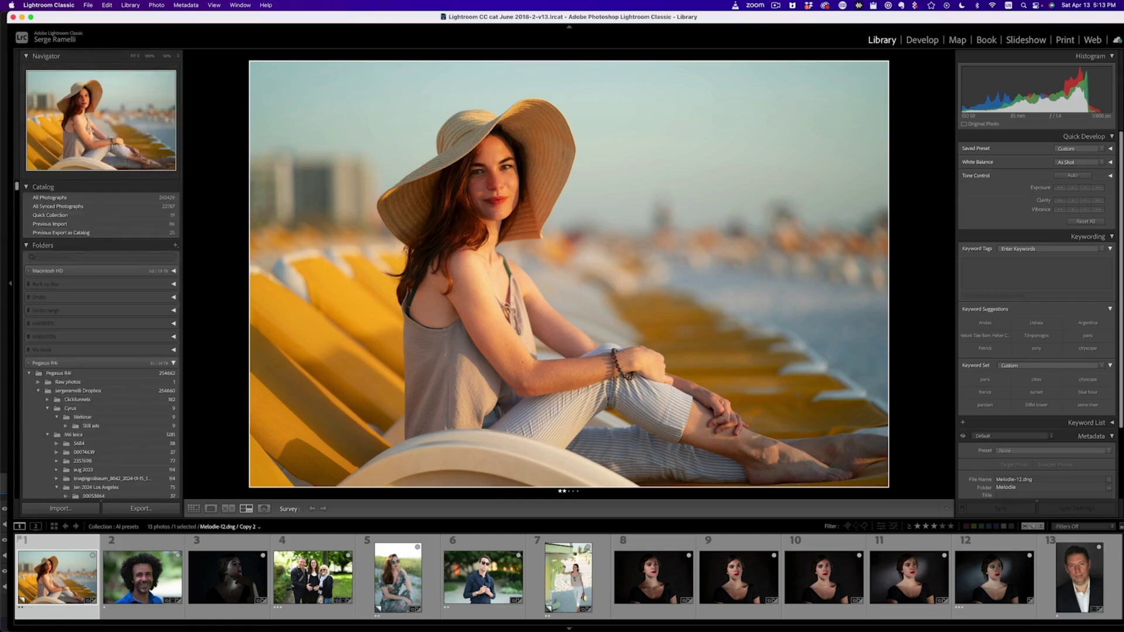
pyautogui.click(931, 42)
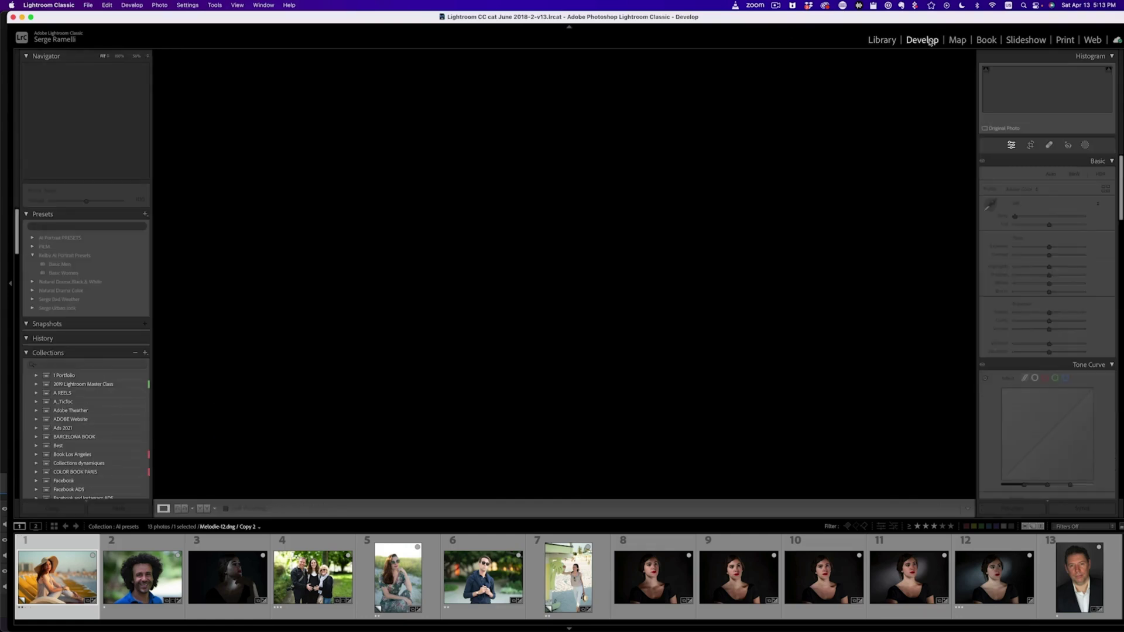
pyautogui.click(1082, 509)
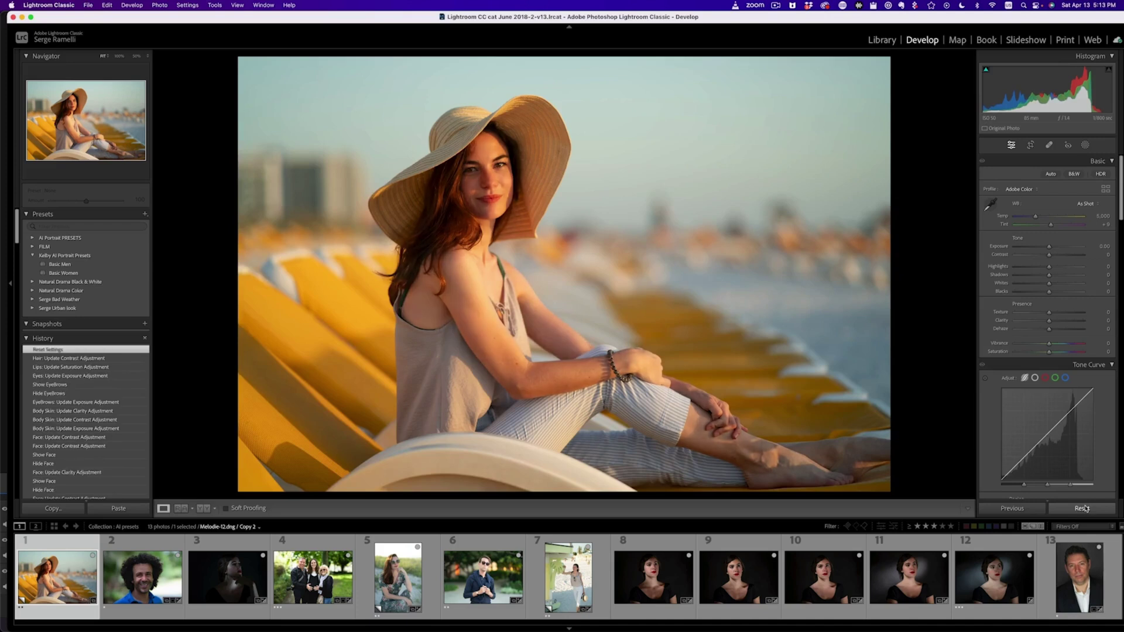
# Step: Apply the Basic Women preset and inspect the face at 100% before zooming back out
pyautogui.click(76, 273)
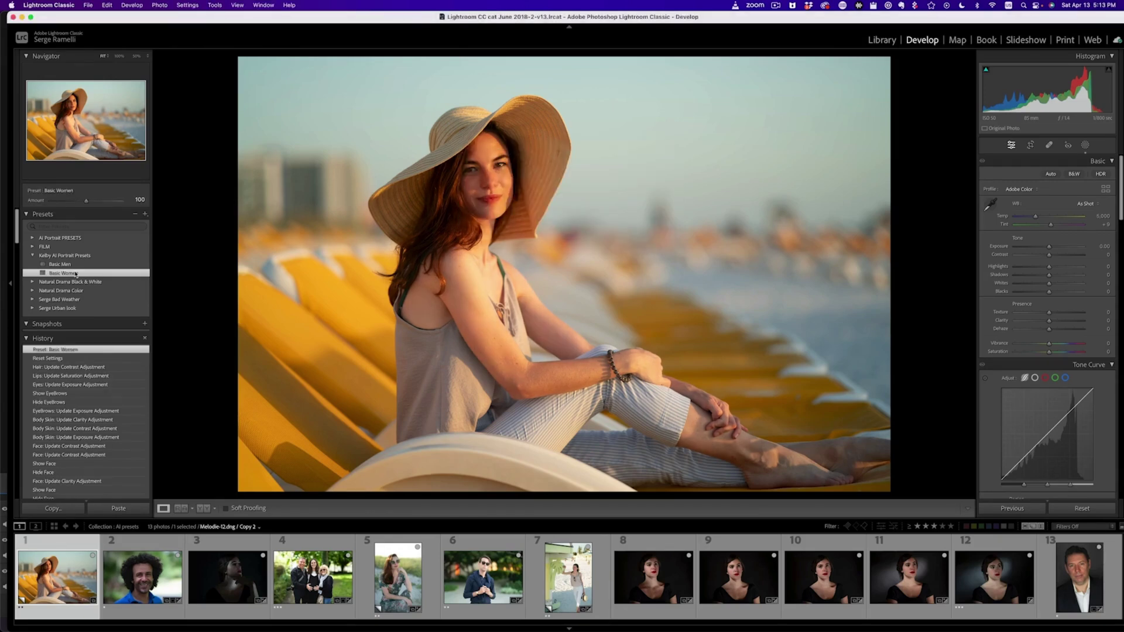
pyautogui.click(478, 170)
pyautogui.click(477, 170)
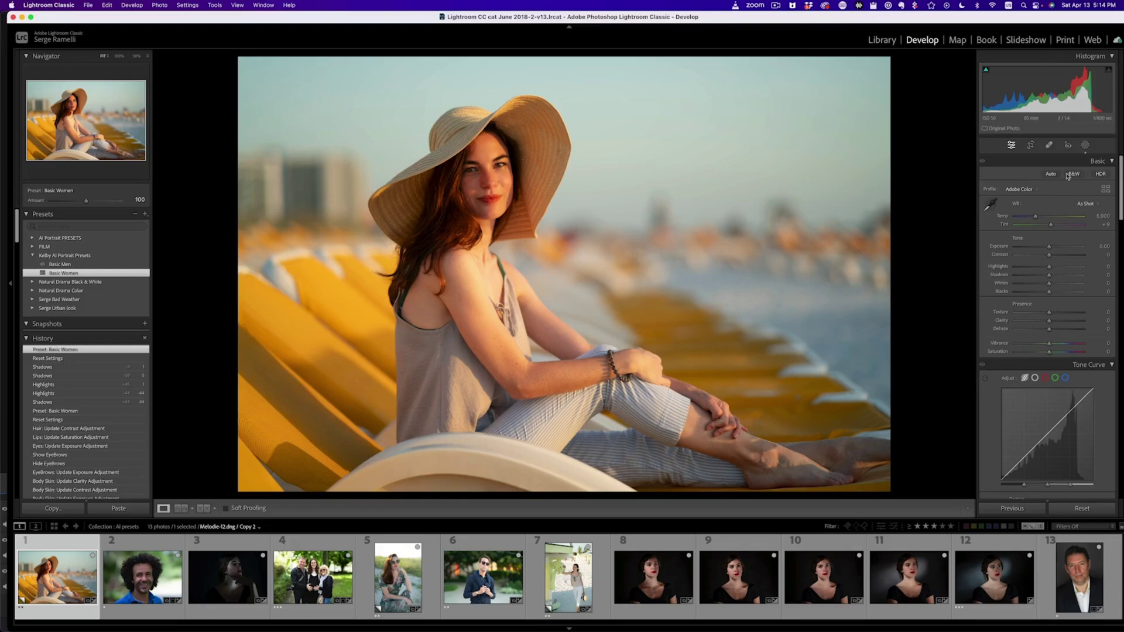
# Step: Add a Select Background mask to the beach photo and set its Temp to -37
pyautogui.click(1085, 146)
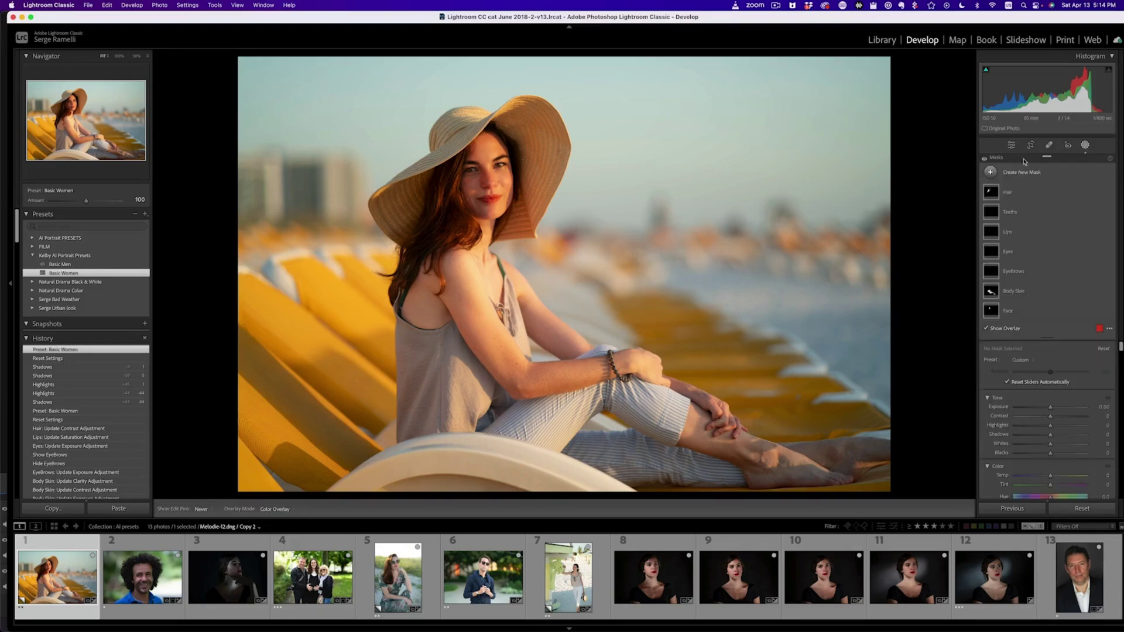
pyautogui.click(991, 172)
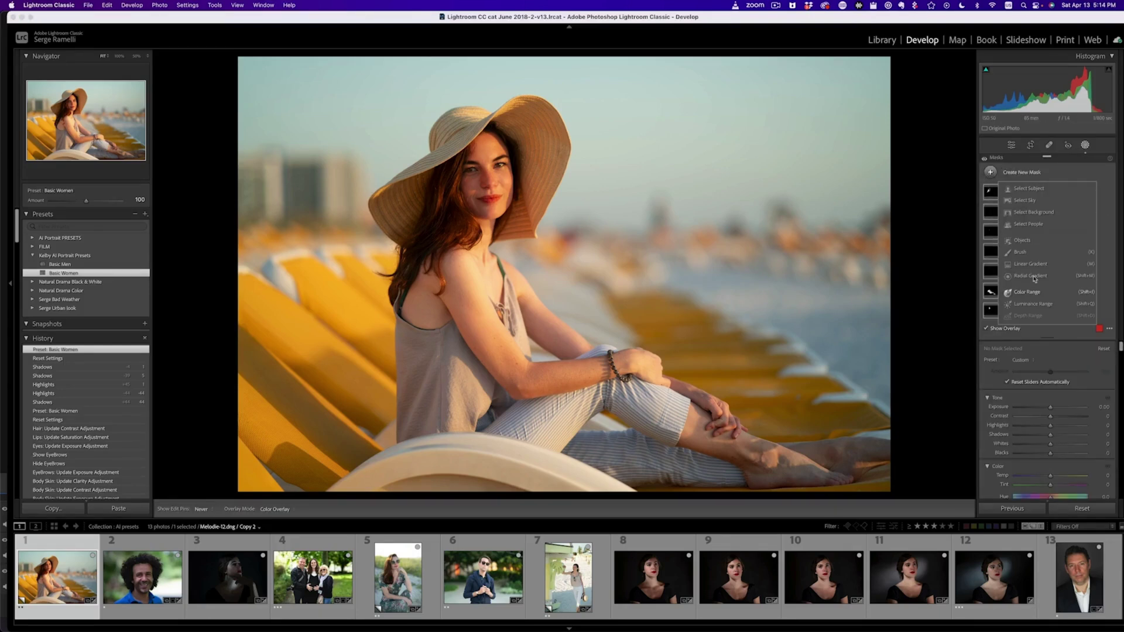
pyautogui.click(1034, 212)
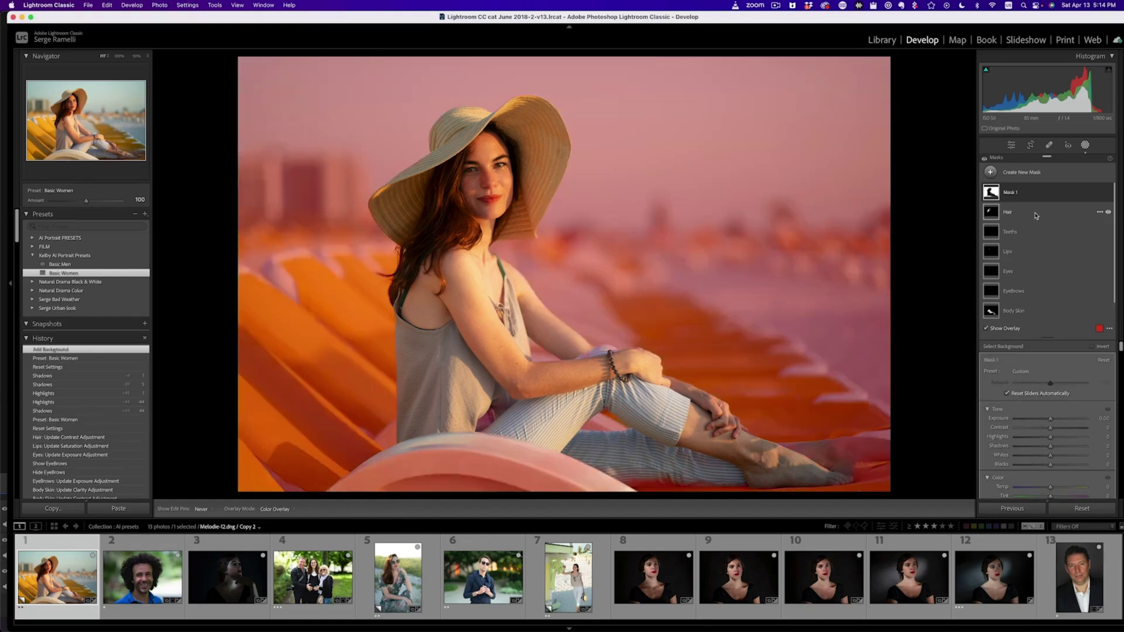
pyautogui.scroll(-1, 1039, 380)
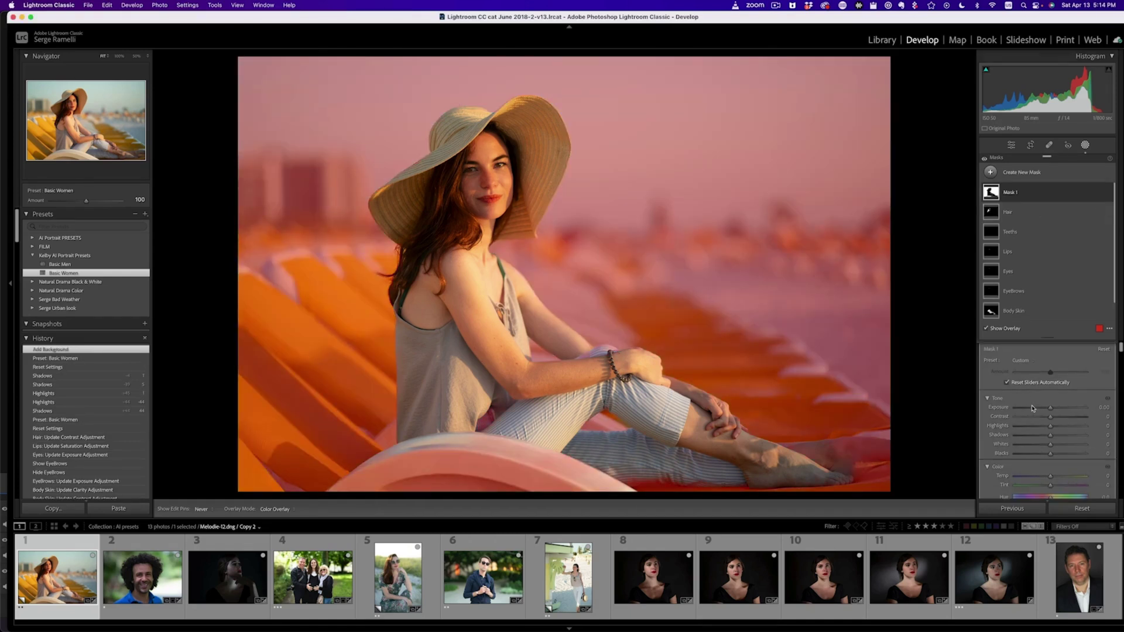
pyautogui.click(1037, 478)
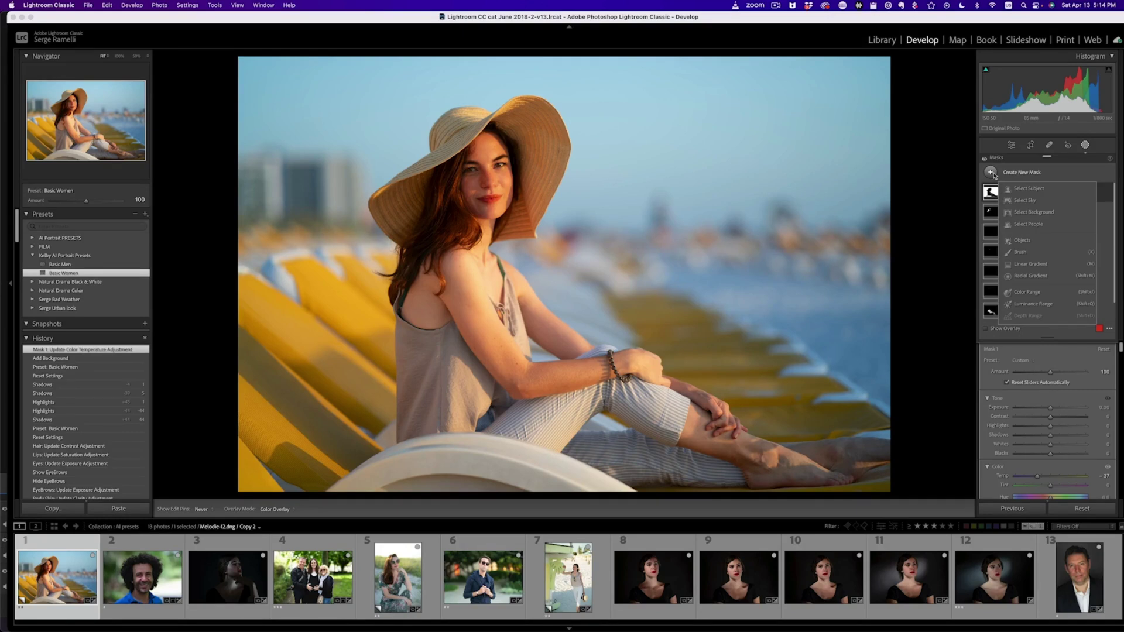
# Step: Draw a radial gradient over the woman and stretch it taller and wider around her
pyautogui.press('m')
pyautogui.moveTo(727, 285); pyautogui.dragTo(748, 445)
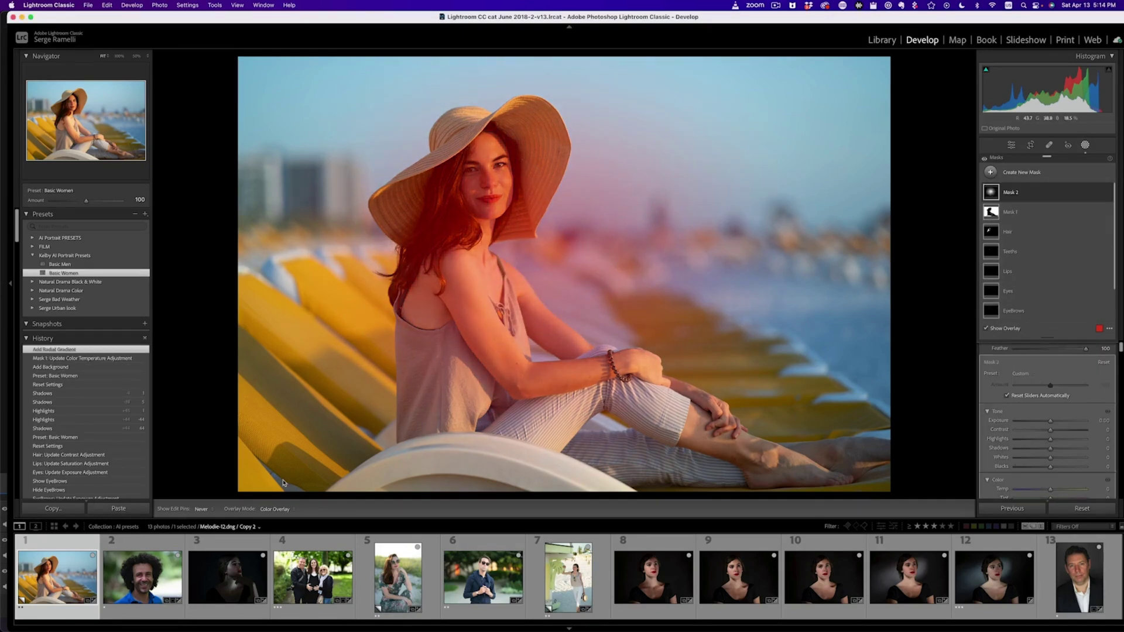
pyautogui.click(209, 509)
pyautogui.click(214, 481)
pyautogui.moveTo(537, 446); pyautogui.dragTo(537, 472)
pyautogui.moveTo(750, 261); pyautogui.dragTo(810, 261)
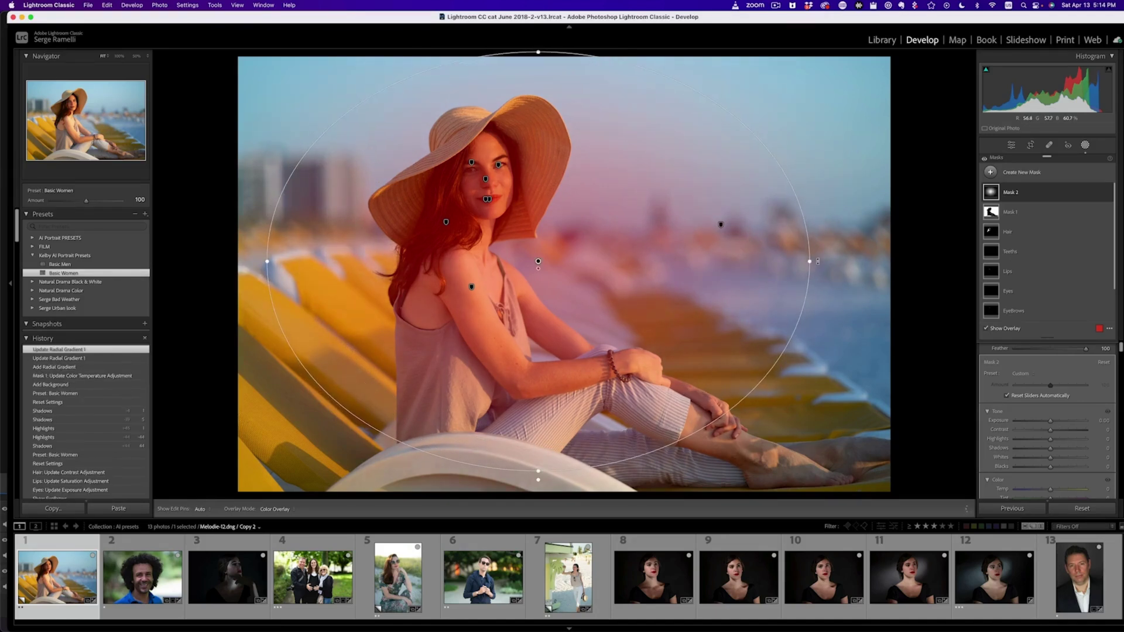
# Step: Invert the radial mask so it covers the edges and rename it Vignette
pyautogui.click(1068, 196)
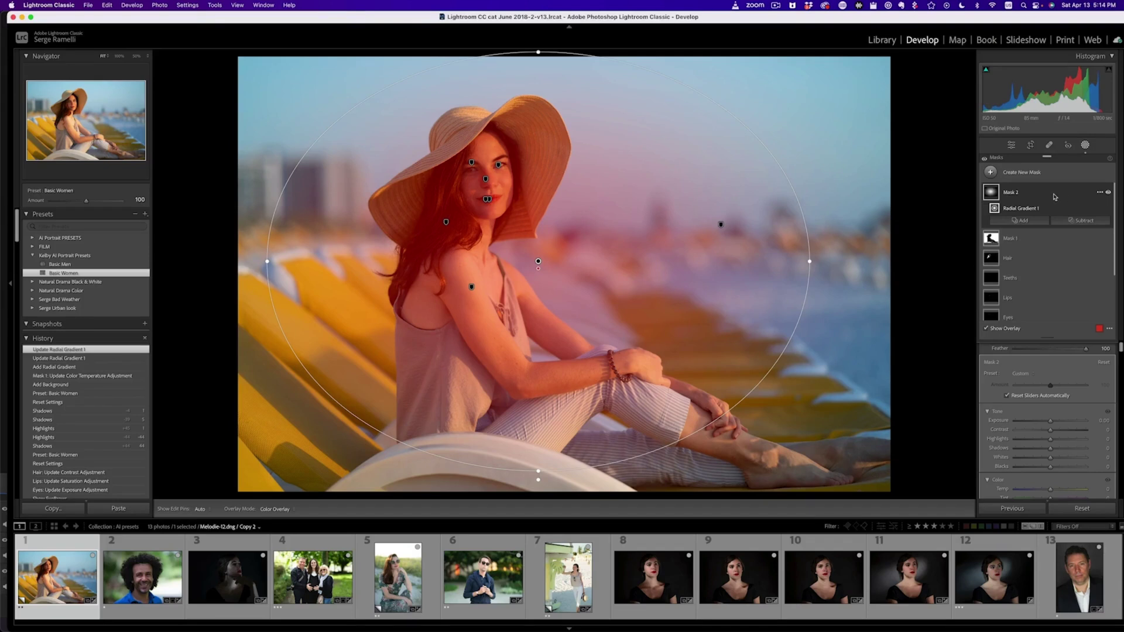
pyautogui.click(1055, 195)
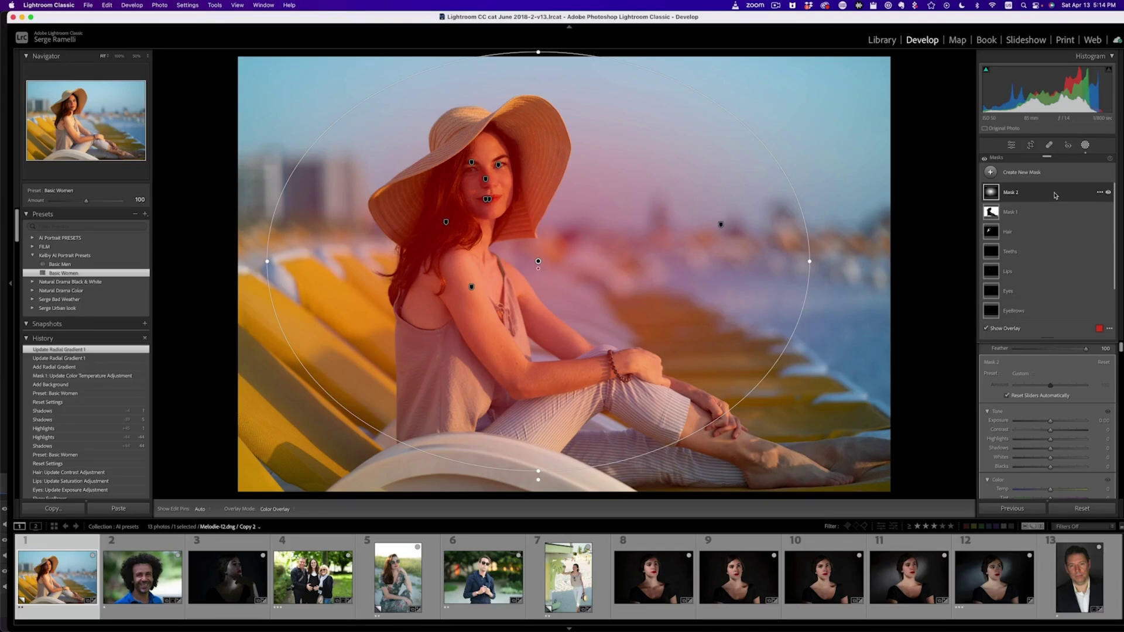
pyautogui.click(1099, 195)
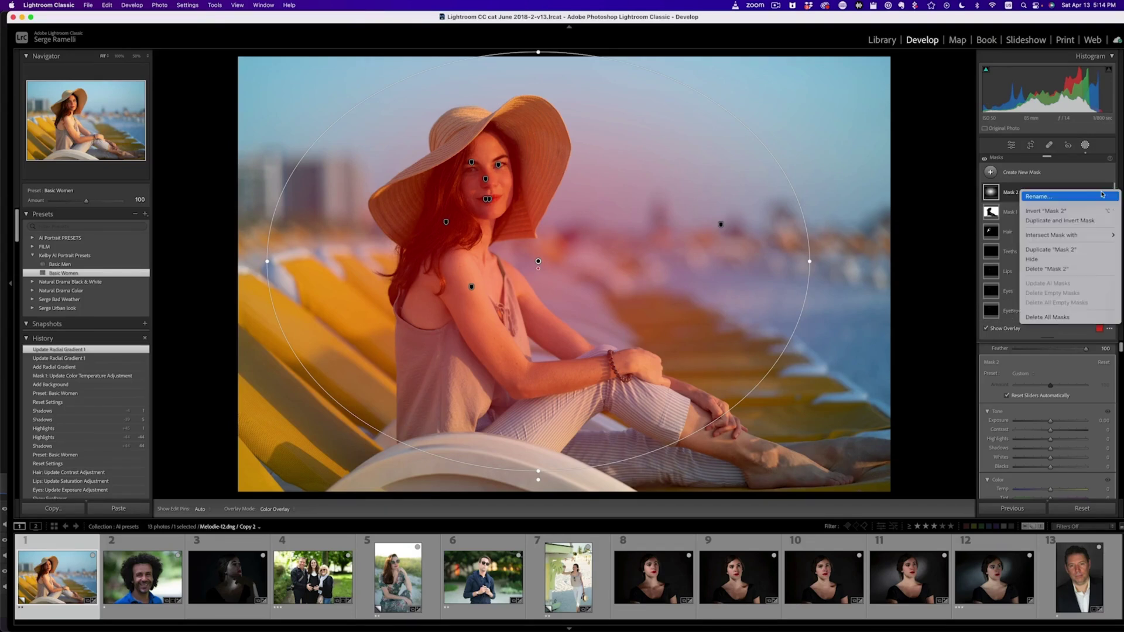
pyautogui.click(1064, 212)
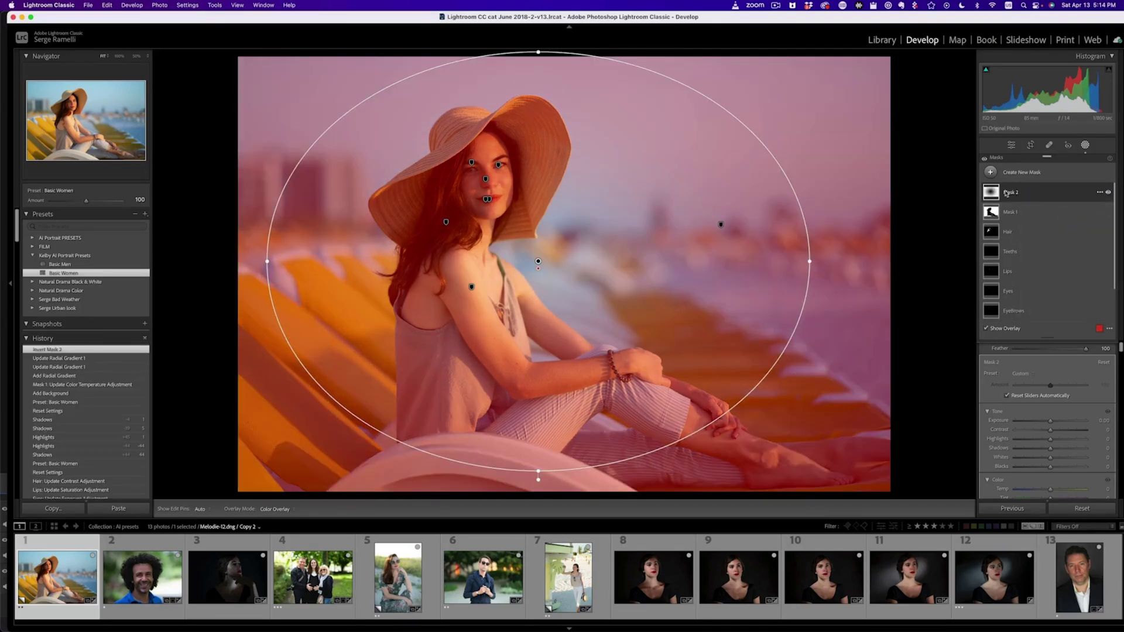
pyautogui.doubleClick(1006, 193)
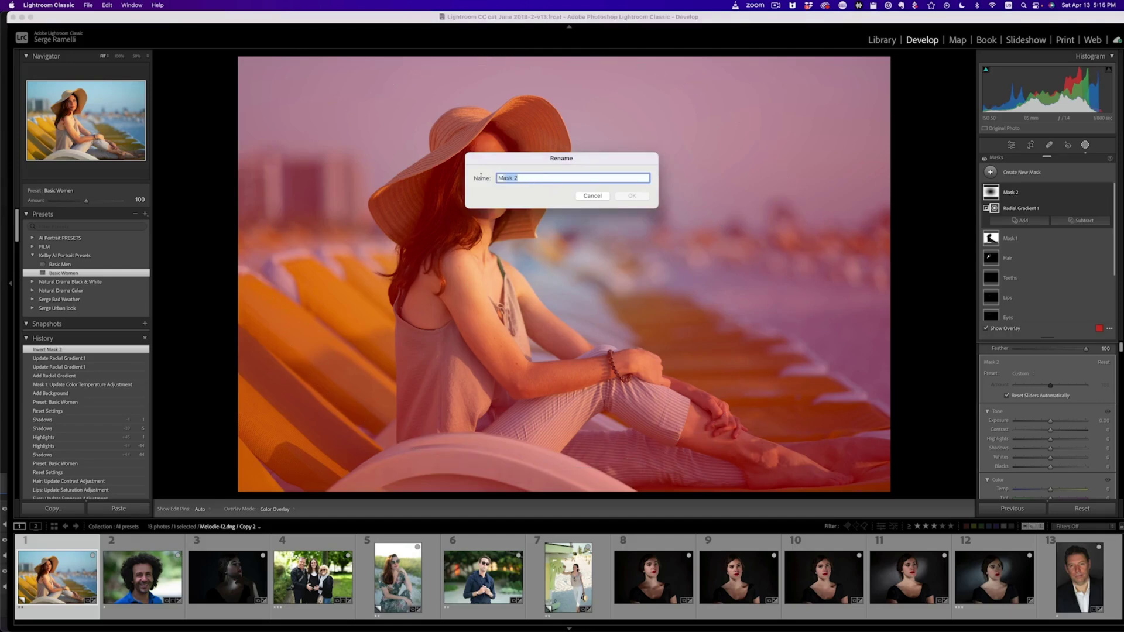
pyautogui.write('Vignette')
pyautogui.press('Return')
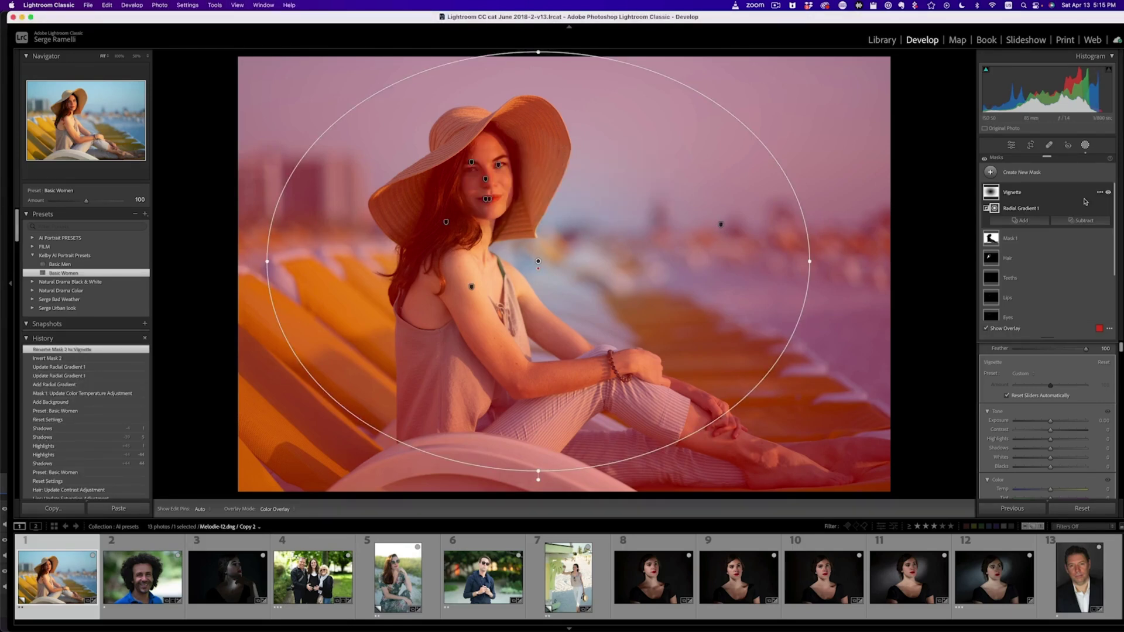
# Step: Rename the background mask, Mask 1, to Blue Background
pyautogui.click(1003, 240)
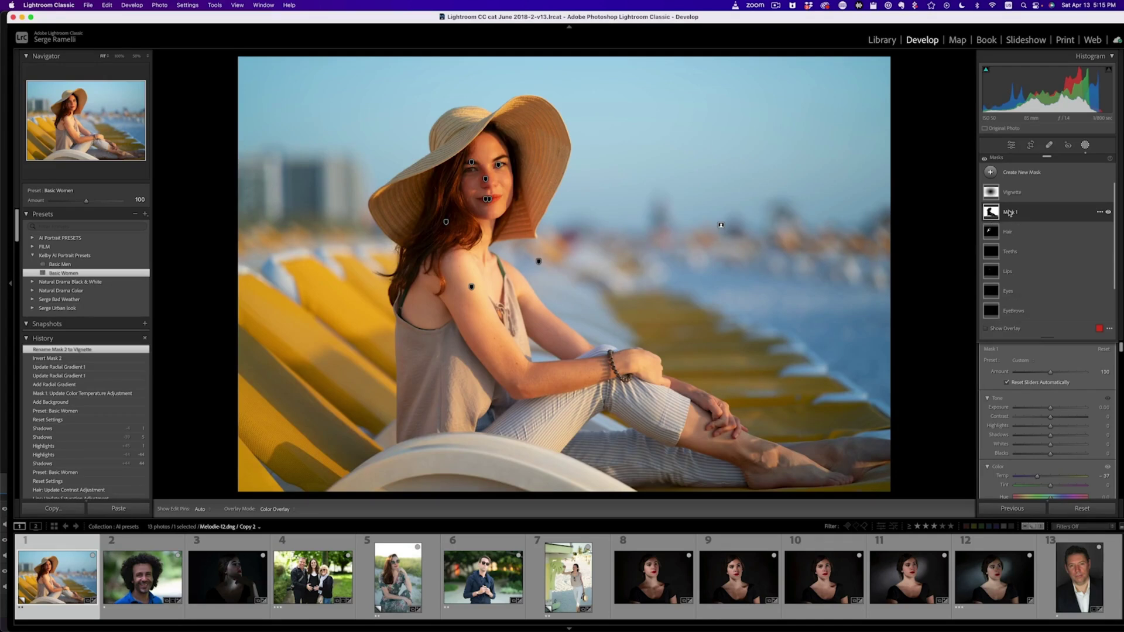
pyautogui.doubleClick(1009, 213)
pyautogui.write('Blue Background')
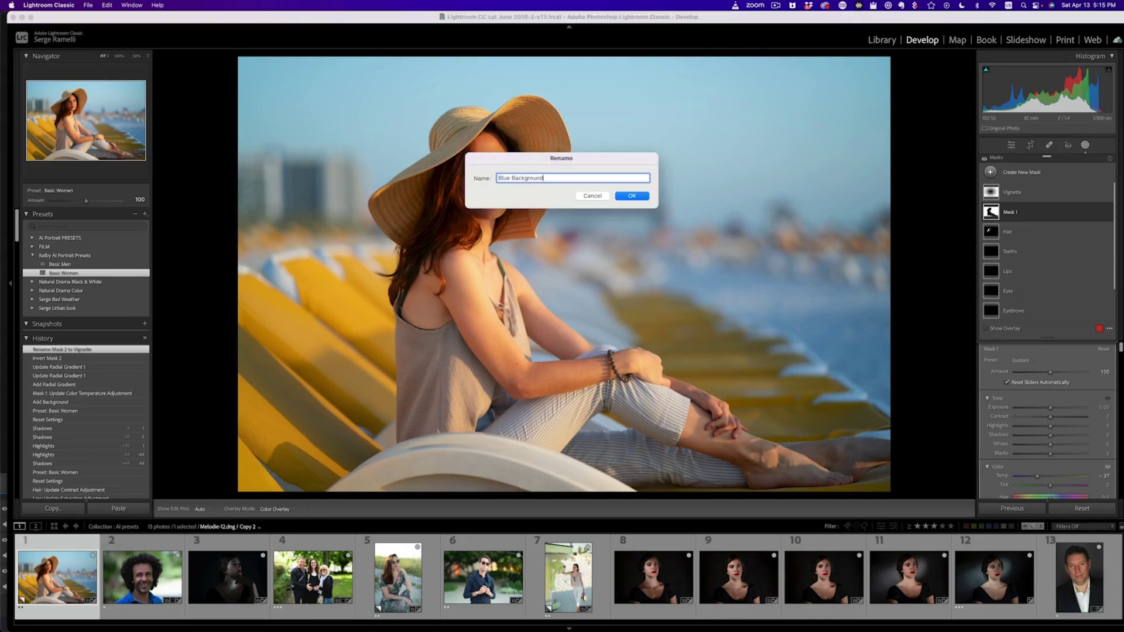
pyautogui.press('Return')
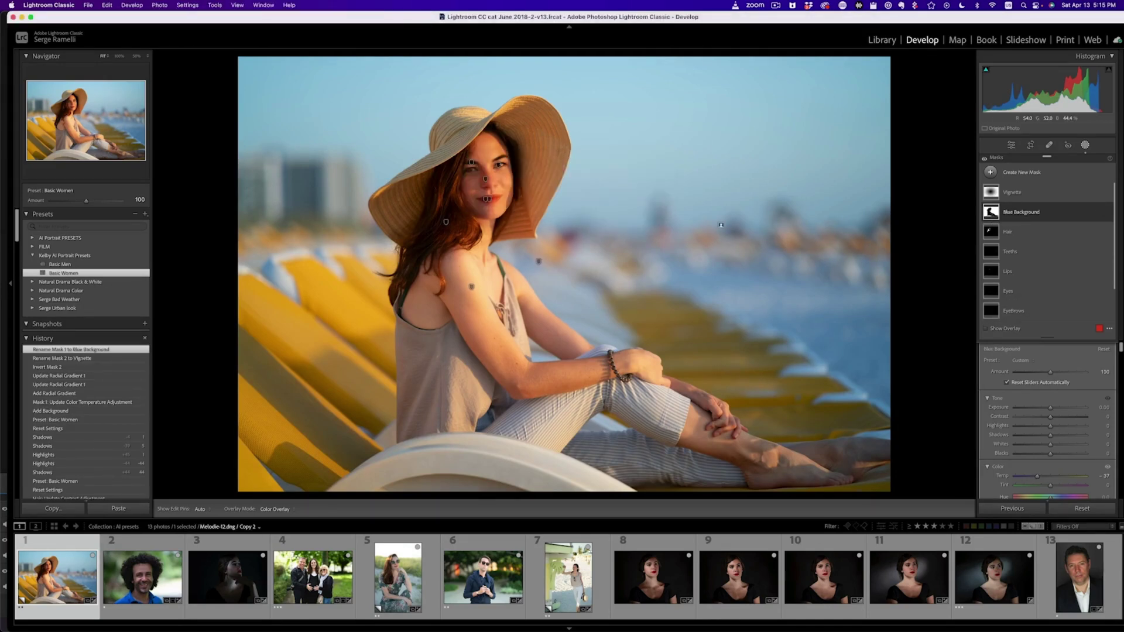
# Step: Select the Vignette mask and lower its exposure to -0.81 to darken the edges
pyautogui.click(1034, 195)
pyautogui.click(1032, 214)
pyautogui.click(1022, 193)
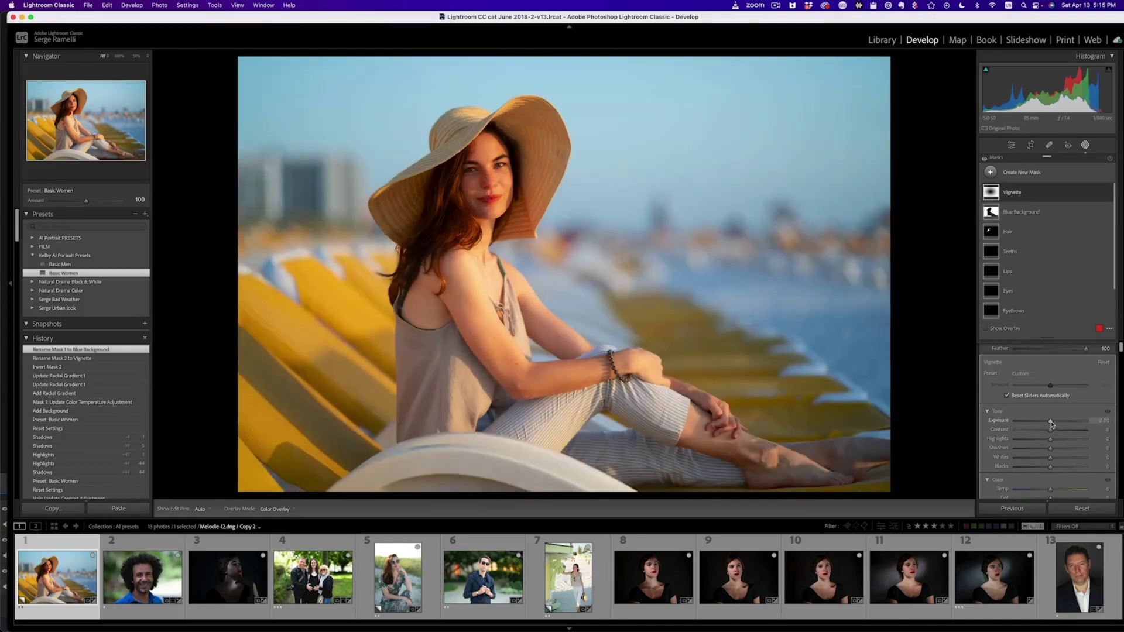
pyautogui.moveTo(1051, 423)
pyautogui.mouseDown()
pyautogui.moveTo(1027, 423)
pyautogui.moveTo(1046, 423)
pyautogui.mouseUp()
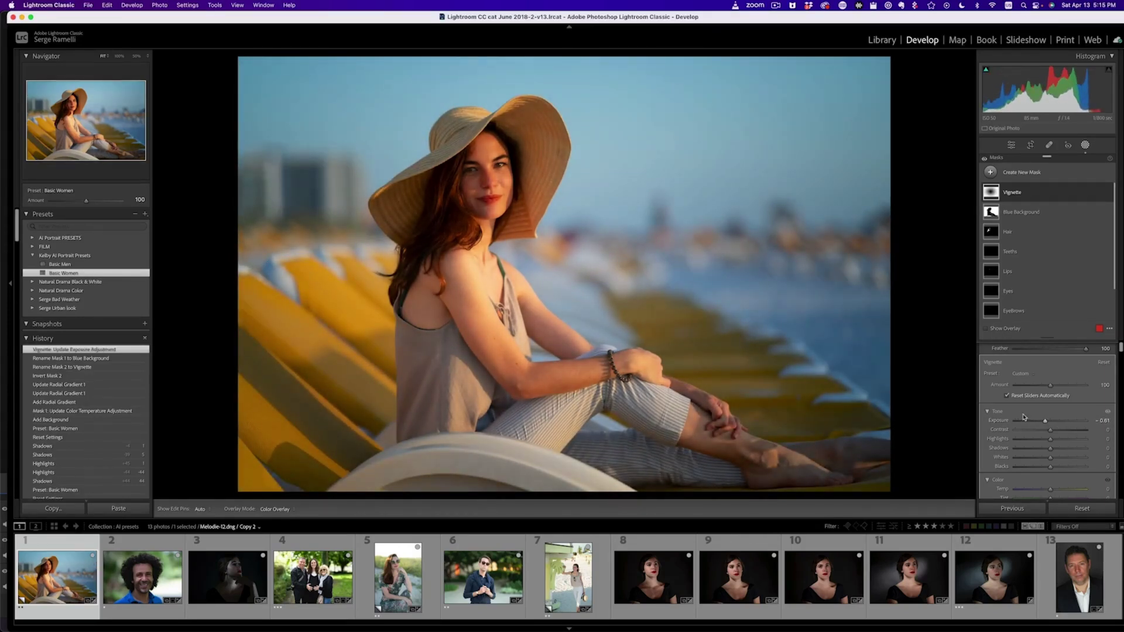
pyautogui.click(1017, 187)
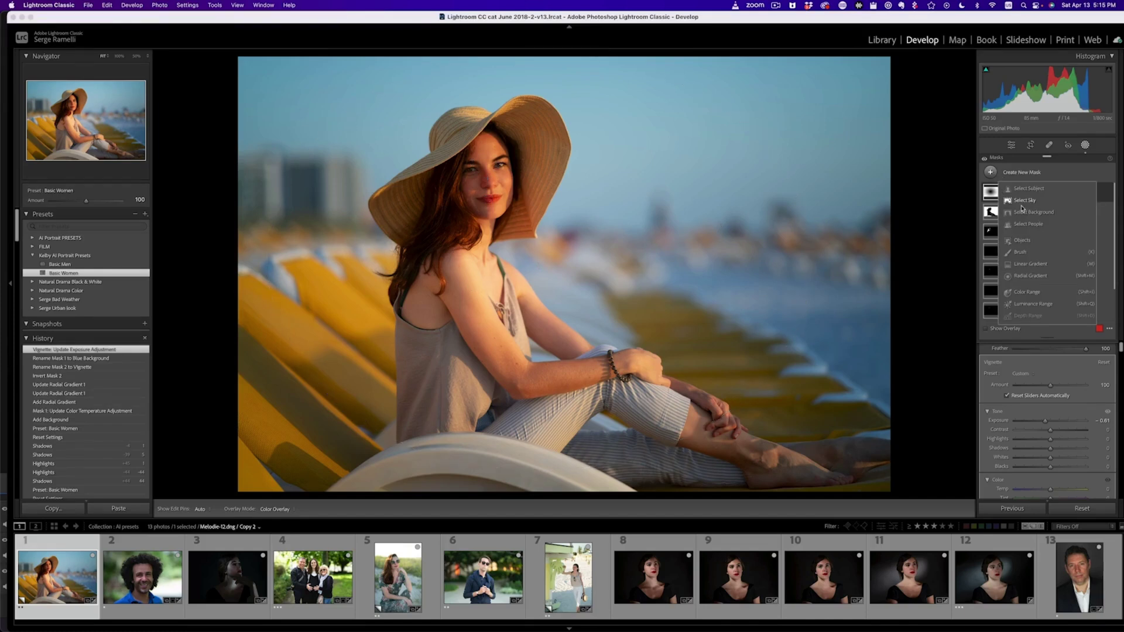
# Step: Draw a new radial gradient over the woman's face and raise its exposure to about 0.53
pyautogui.click(1020, 172)
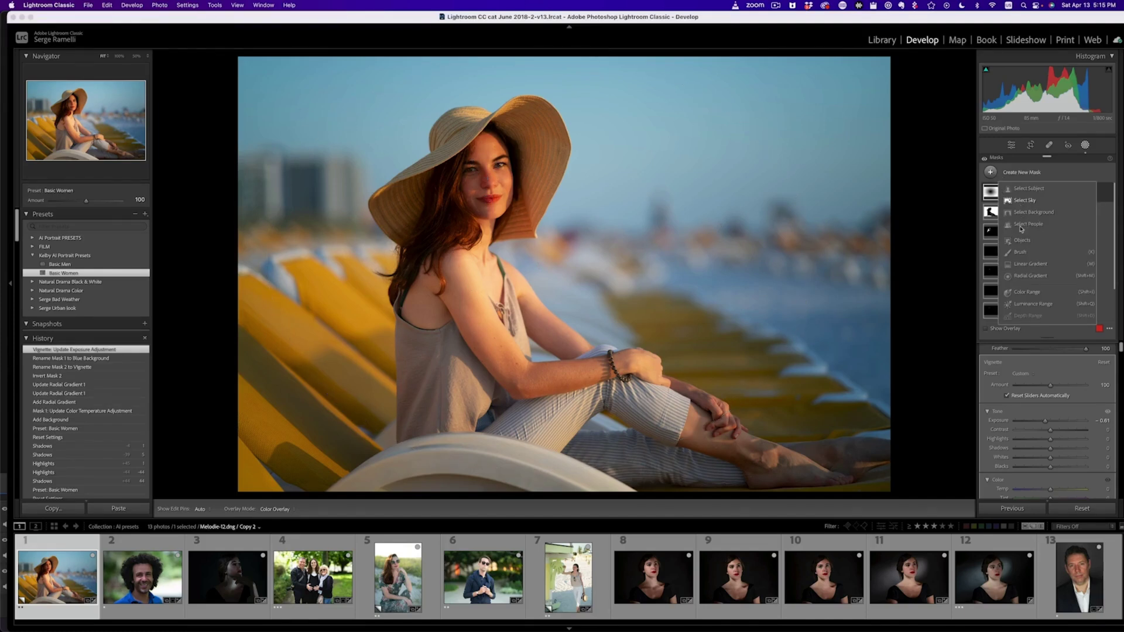
pyautogui.click(1019, 265)
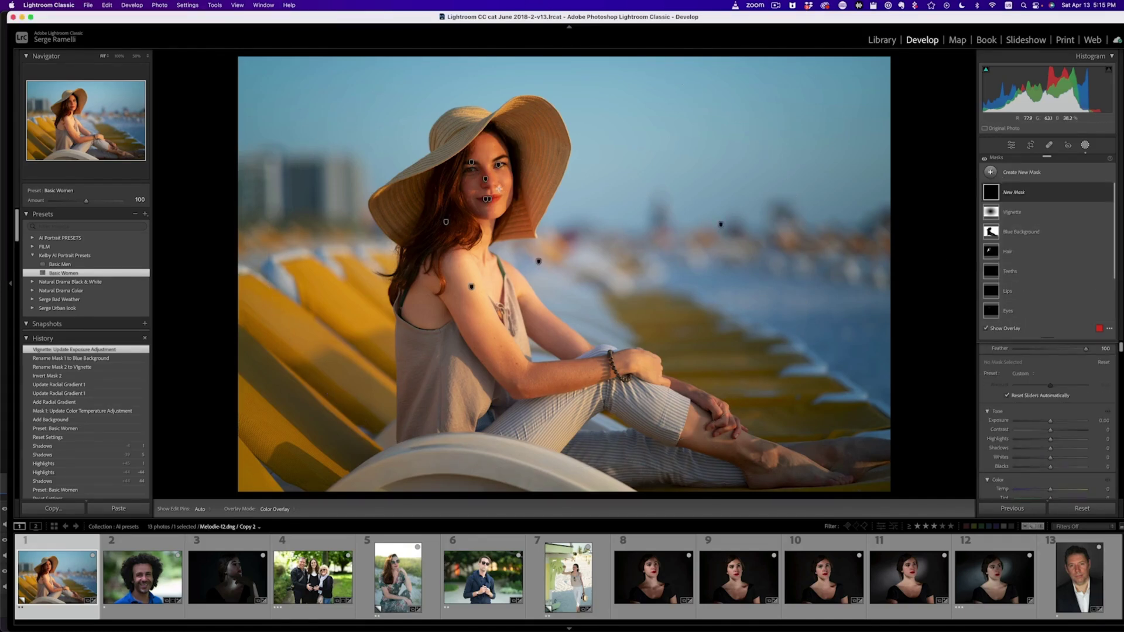
pyautogui.moveTo(499, 188); pyautogui.dragTo(674, 332)
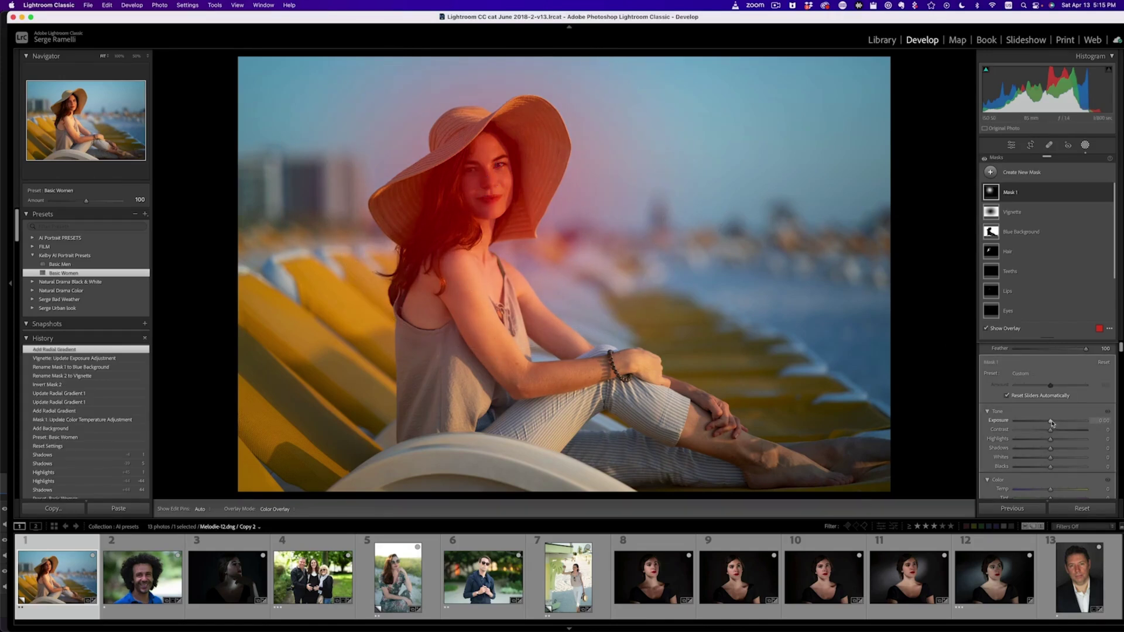
pyautogui.moveTo(1052, 423); pyautogui.dragTo(1056, 424)
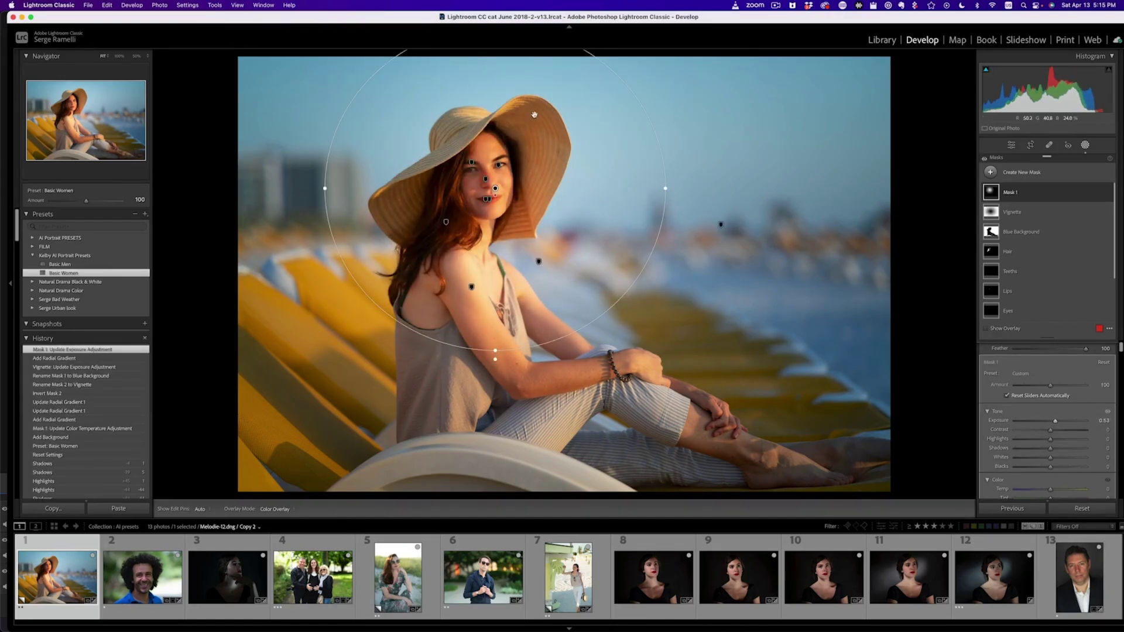
pyautogui.moveTo(501, 191); pyautogui.dragTo(504, 196)
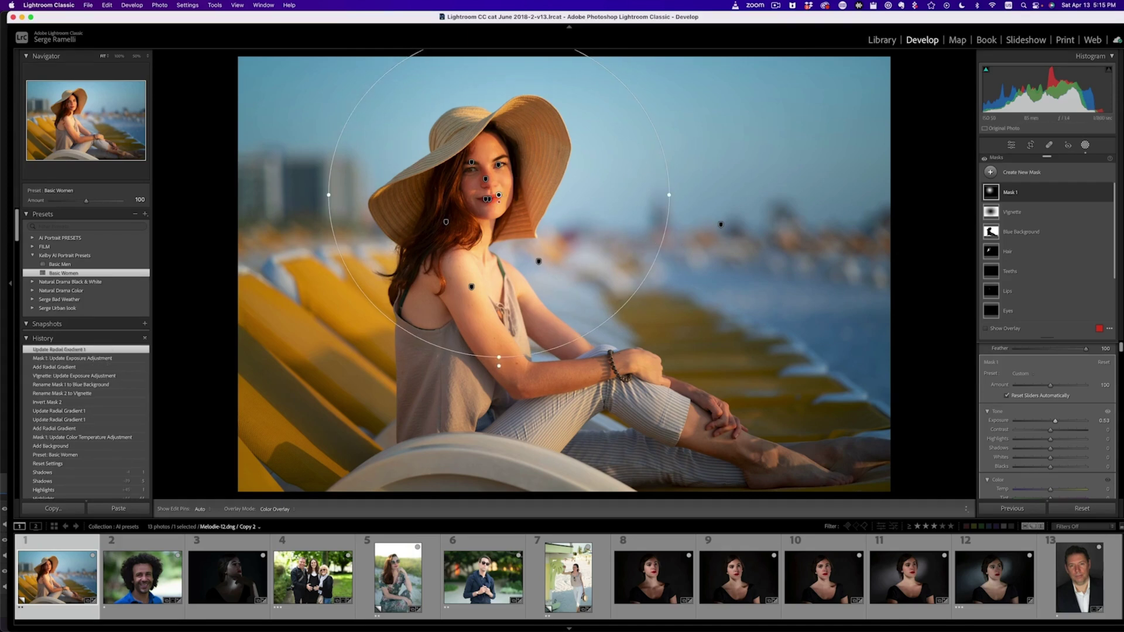
# Step: Name the new radial mask Brighter Subject and compare the result with masks hidden and shown
pyautogui.doubleClick(1008, 194)
pyautogui.write('Brighter Subject')
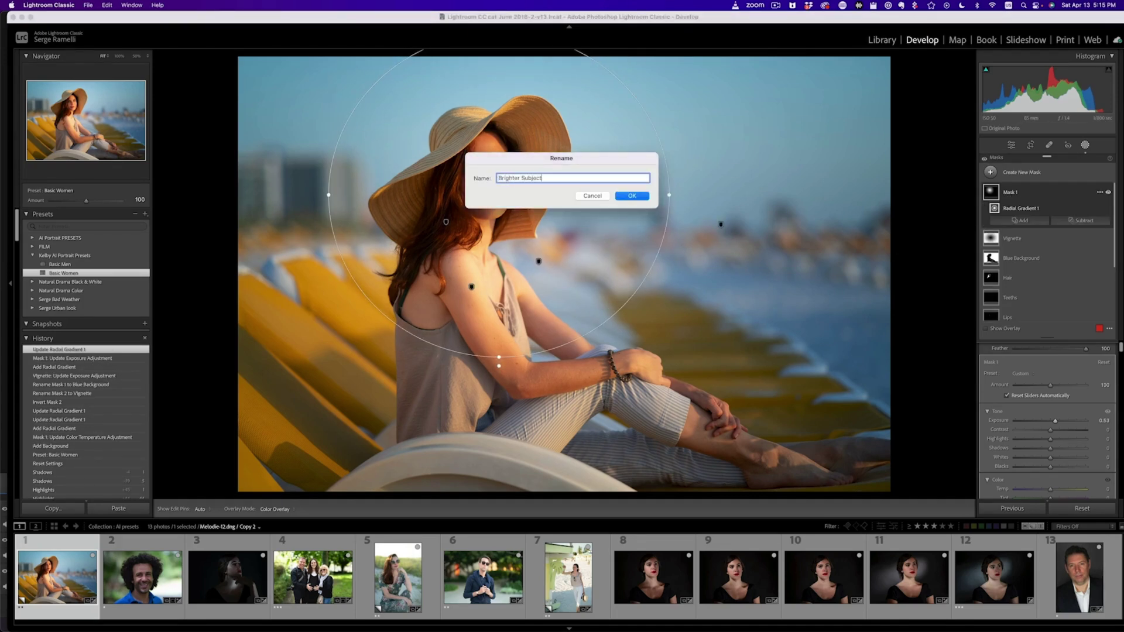
pyautogui.press('Return')
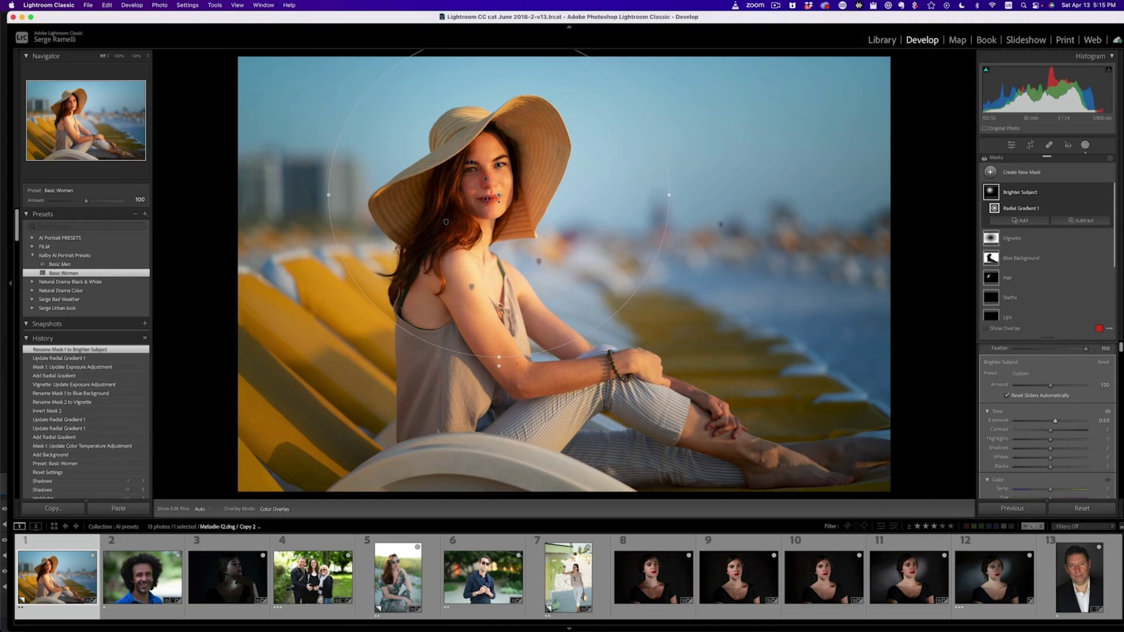
pyautogui.click(985, 158)
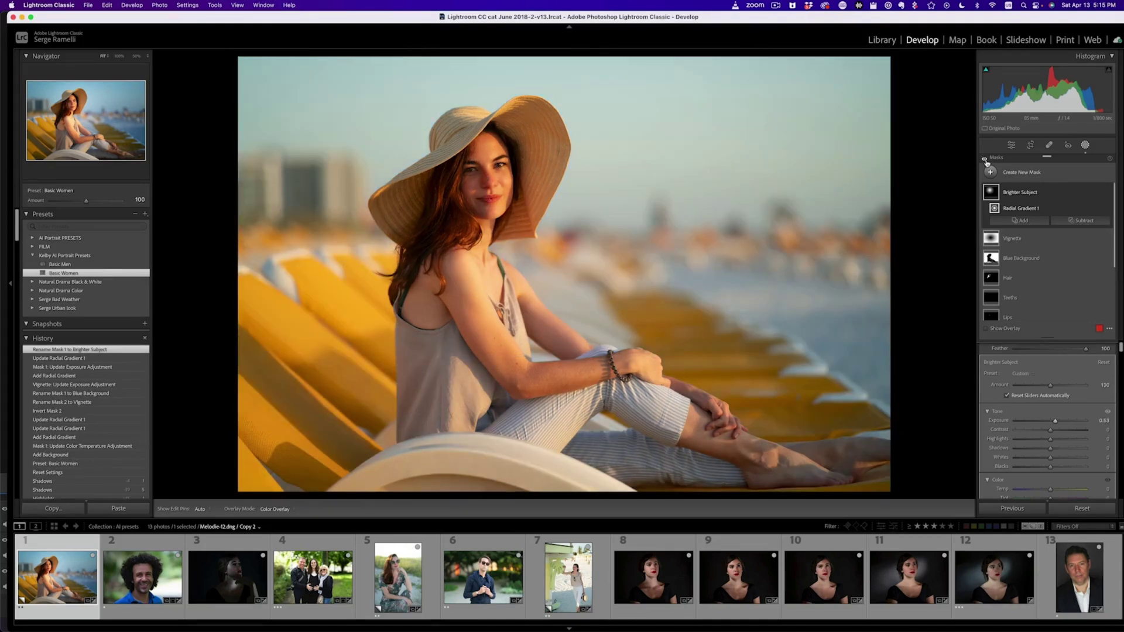
pyautogui.click(986, 160)
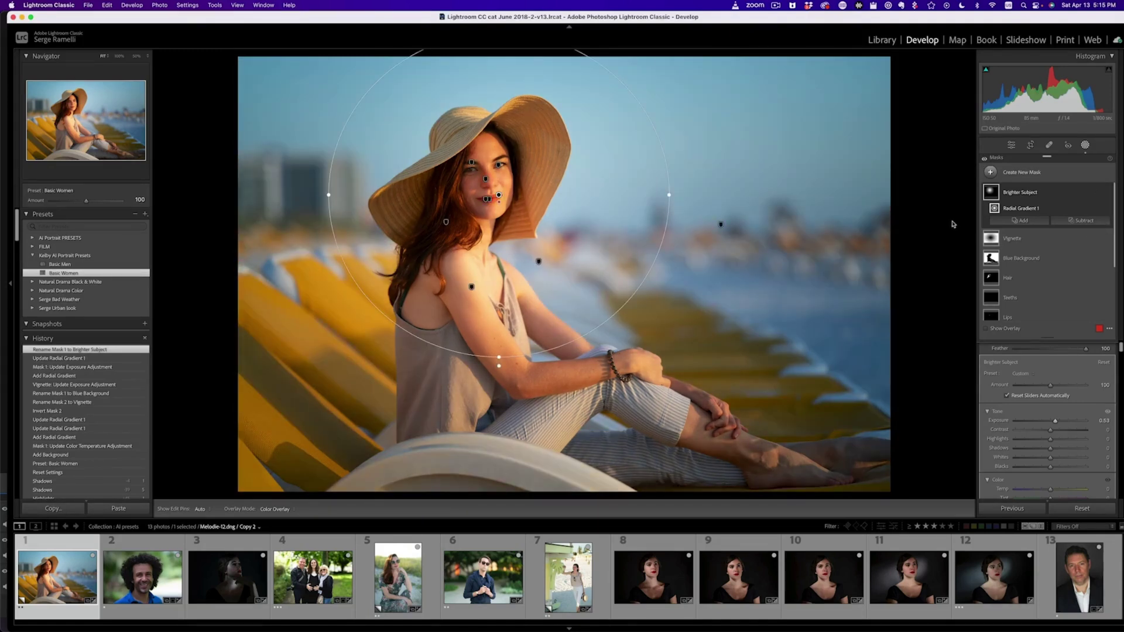
# Step: Create preset 'Basic Women Blue BackGround' including the Brighter Subject and Vignette masks
pyautogui.click(145, 216)
pyautogui.click(157, 221)
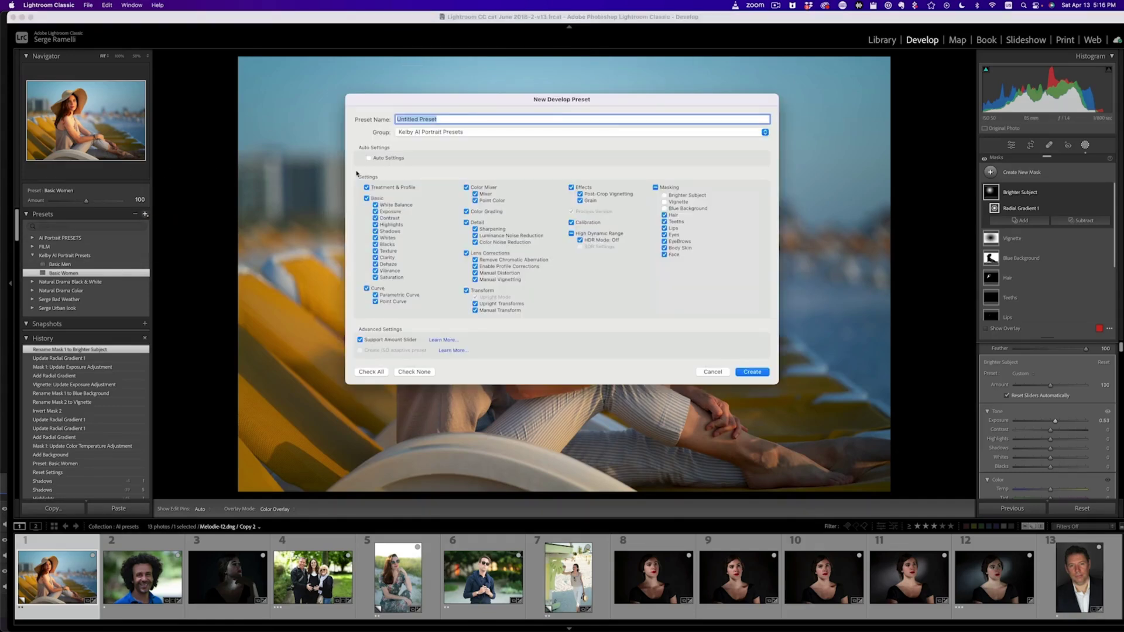
pyautogui.write('Basic Women Blue BackGround')
pyautogui.click(665, 196)
pyautogui.click(665, 202)
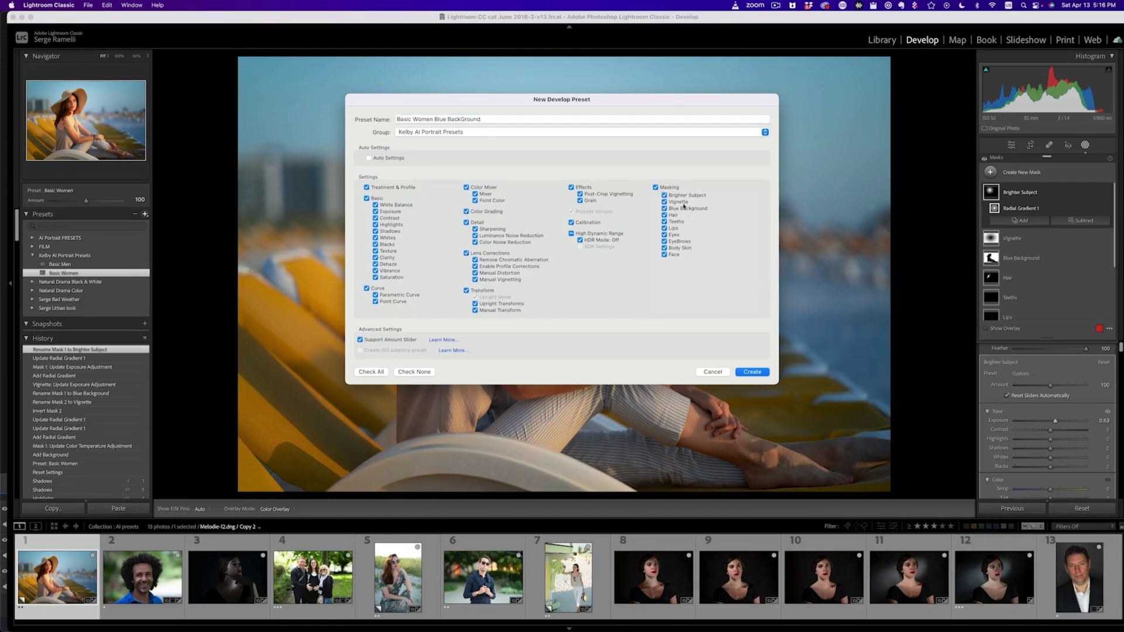
pyautogui.click(753, 372)
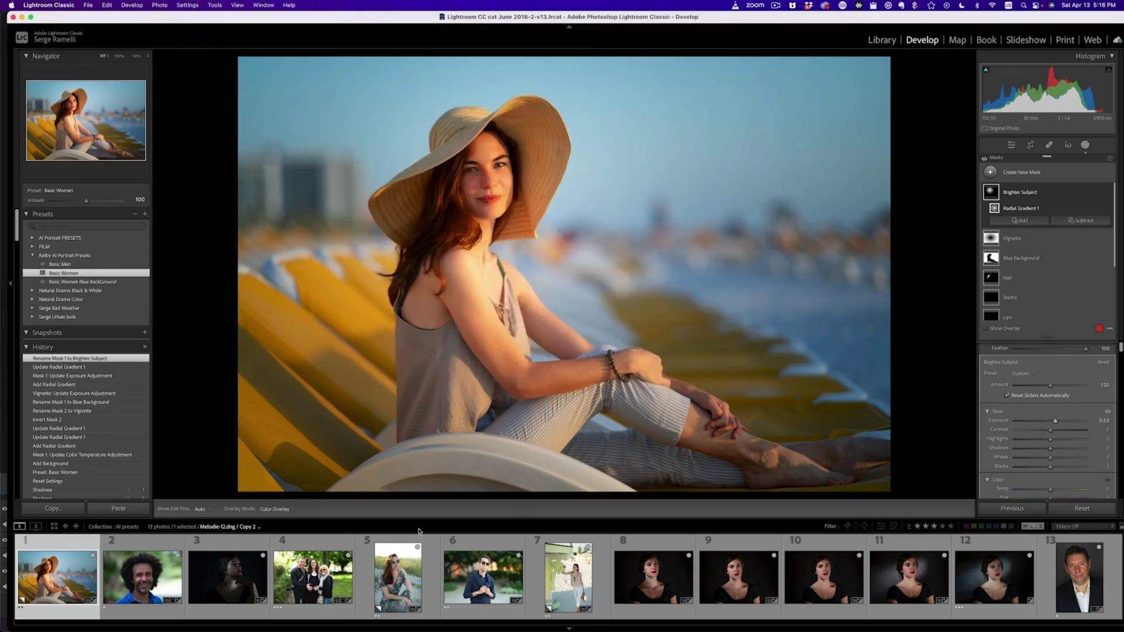
# Step: Reset photo 7, the lifeguard-hut portrait, and apply the Basic Women Blue BackGround preset
pyautogui.click(565, 577)
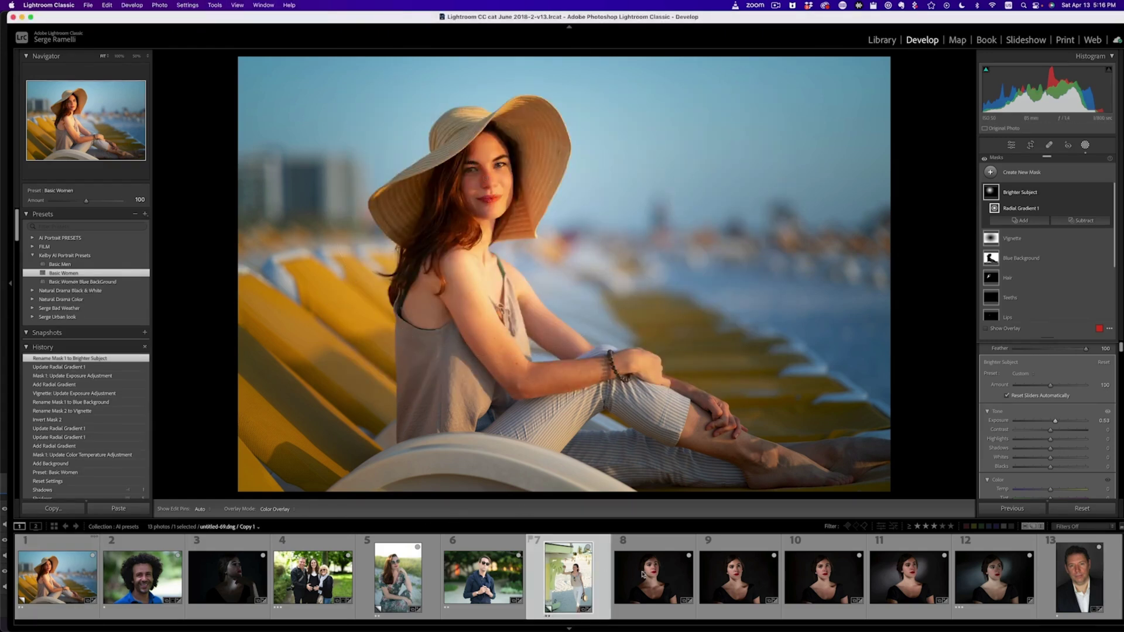
pyautogui.click(1089, 509)
pyautogui.click(65, 273)
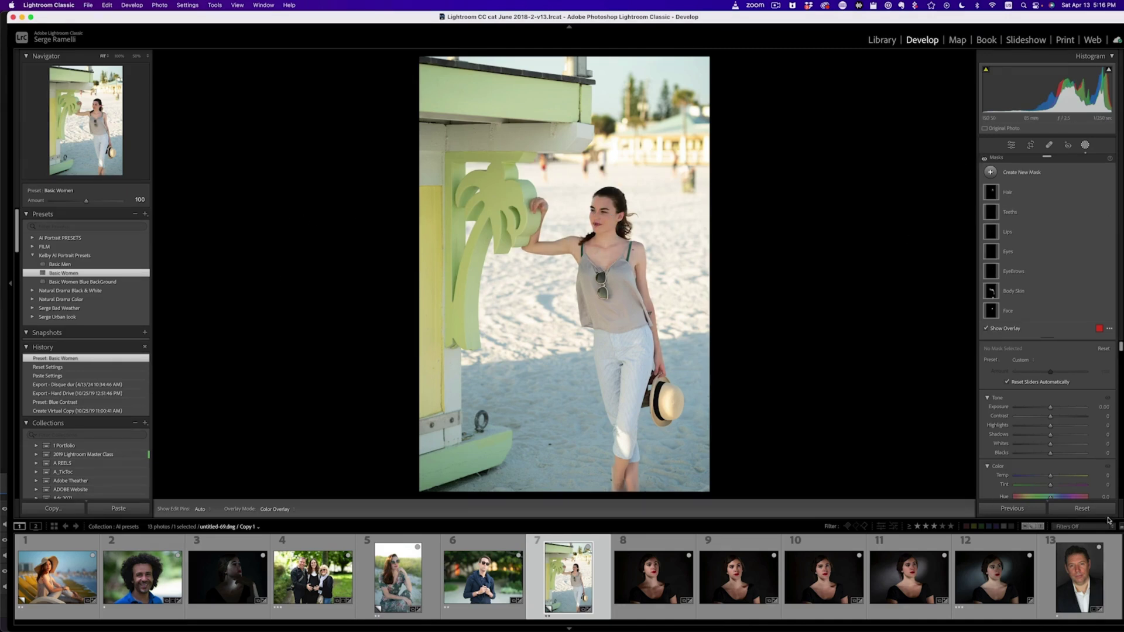
pyautogui.click(1082, 508)
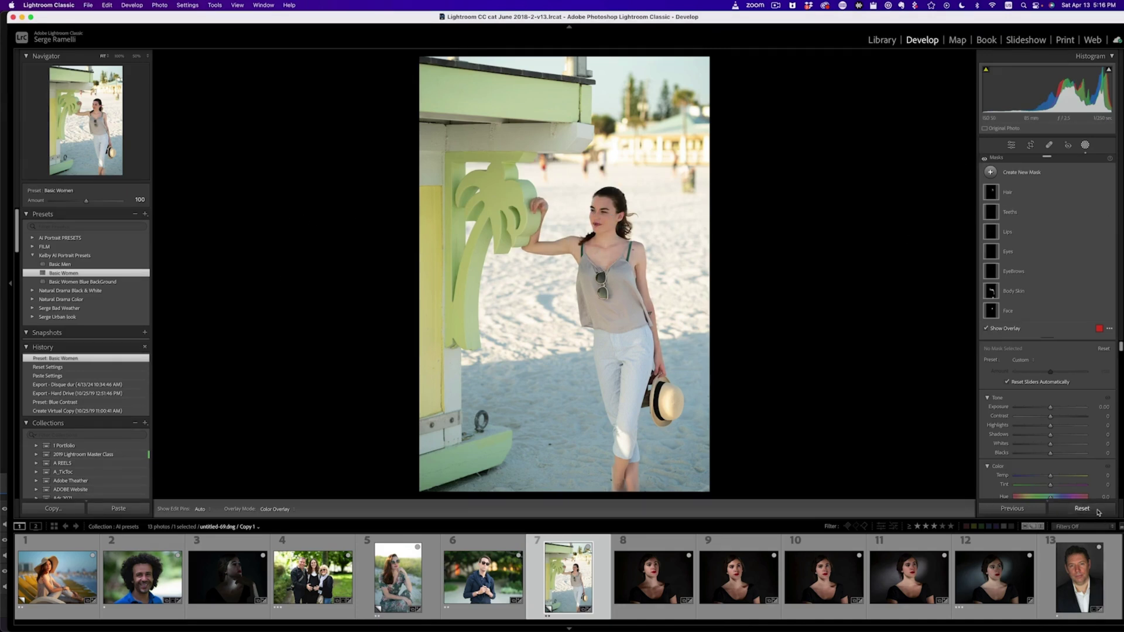
pyautogui.click(109, 283)
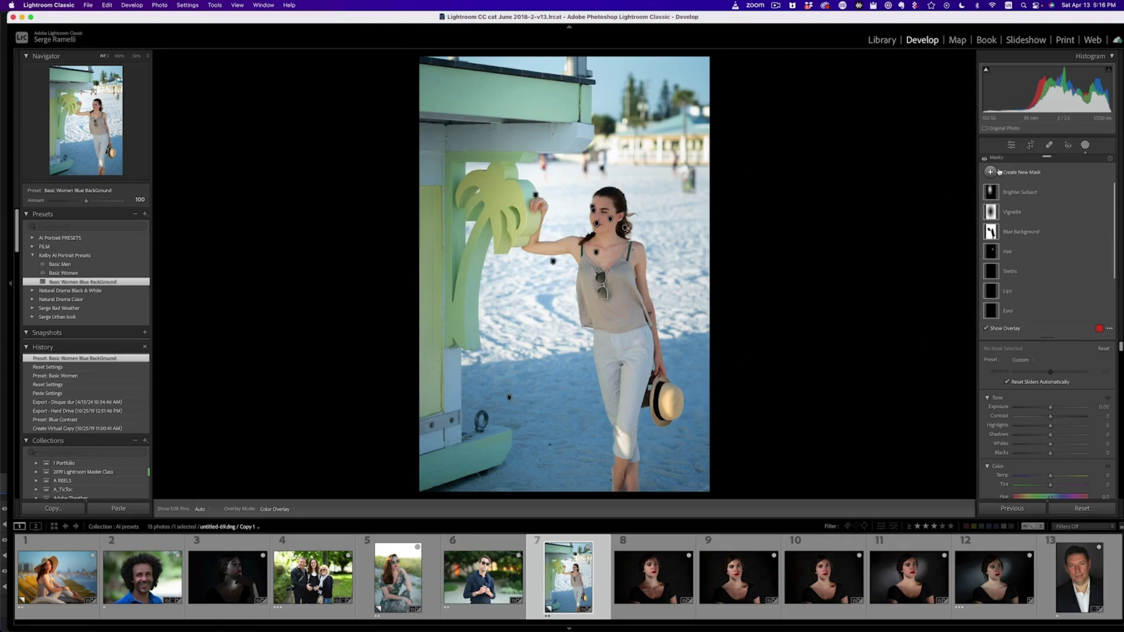
# Step: Compare the lifeguard-hut photo with its mask effects hidden and shown
pyautogui.click(984, 158)
pyautogui.click(984, 158)
pyautogui.click(984, 159)
pyautogui.click(984, 159)
pyautogui.click(985, 159)
pyautogui.click(984, 159)
pyautogui.click(984, 159)
# Step: Browse Google Images teal-and-orange examples such as Blockbuster Looks, Mad Max and Bourne Identity stills
pyautogui.click(64, 549)
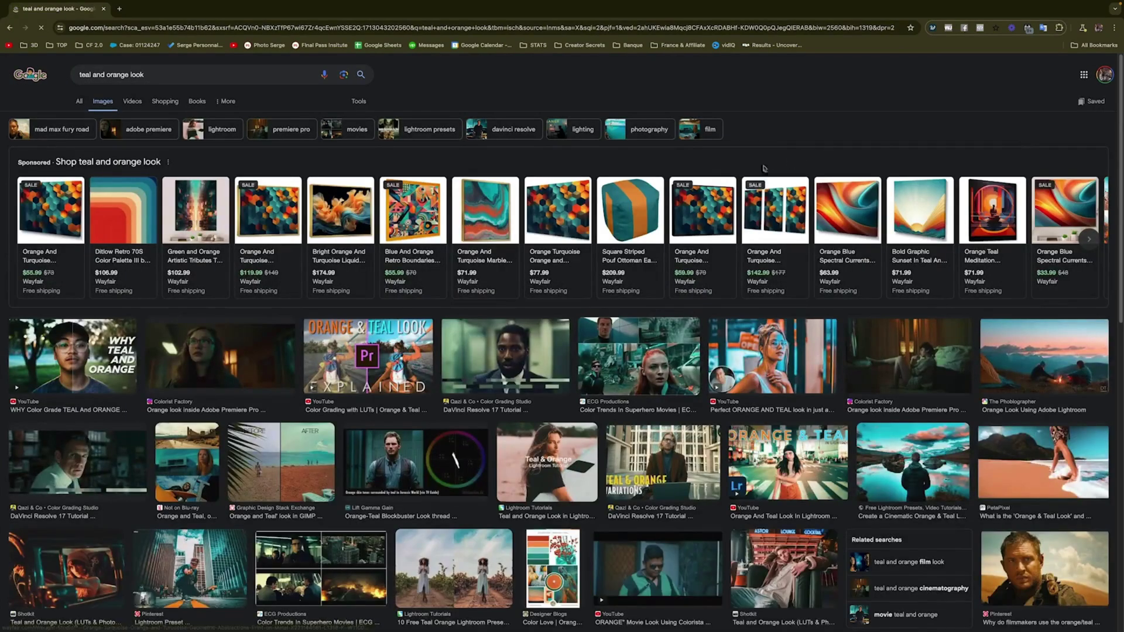
pyautogui.scroll(-3, 709, 184)
pyautogui.scroll(-2, 709, 184)
pyautogui.scroll(-5, 709, 184)
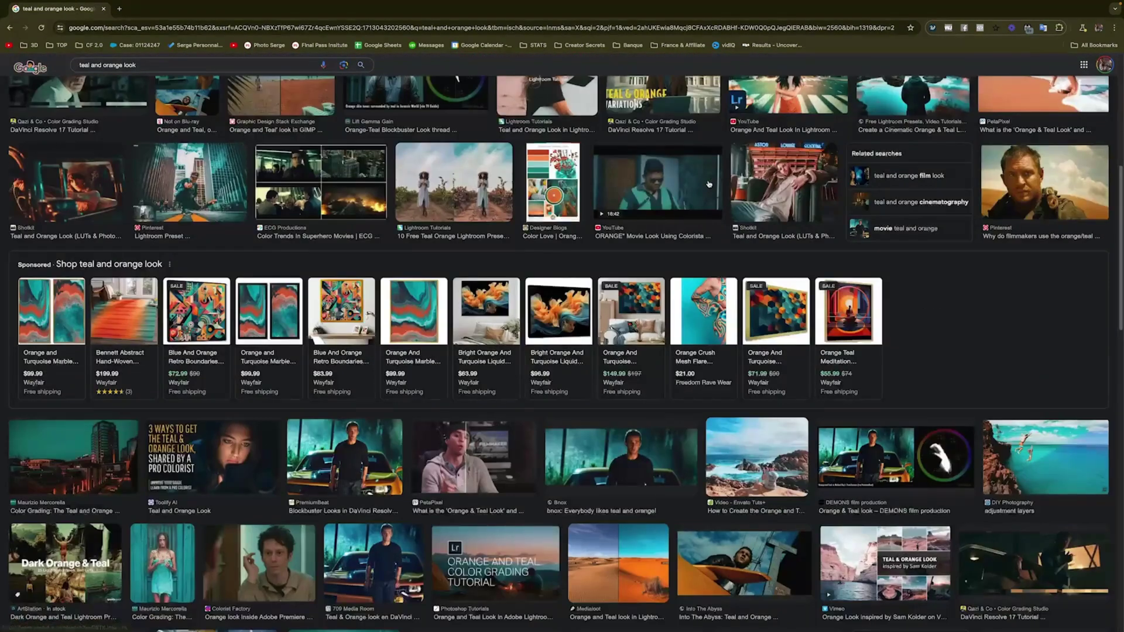
pyautogui.scroll(-2, 709, 184)
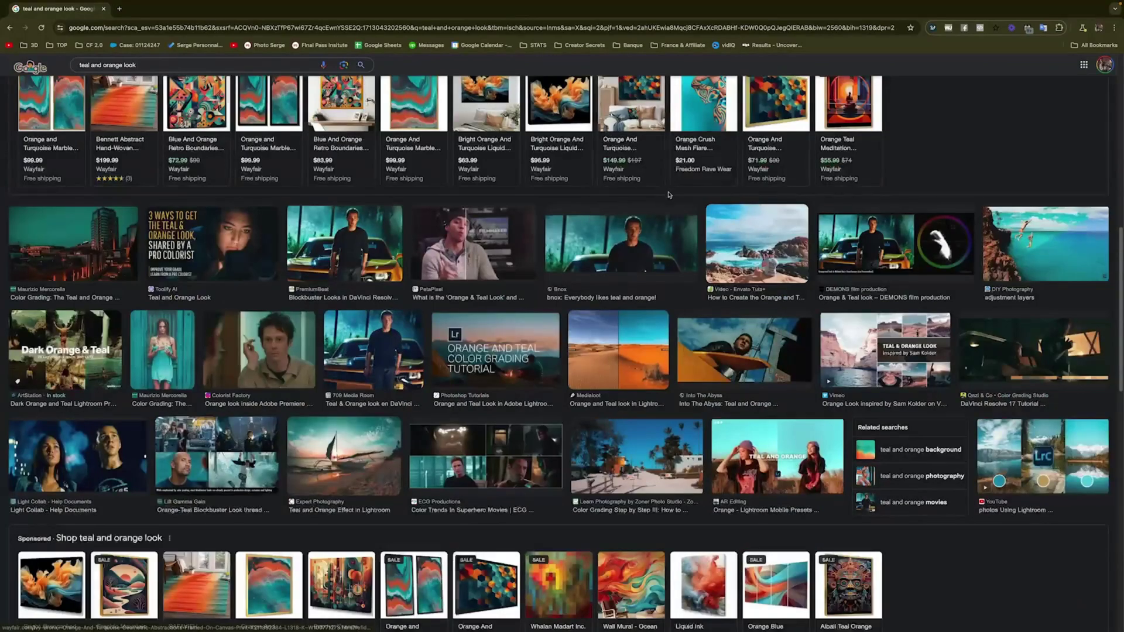
pyautogui.click(373, 238)
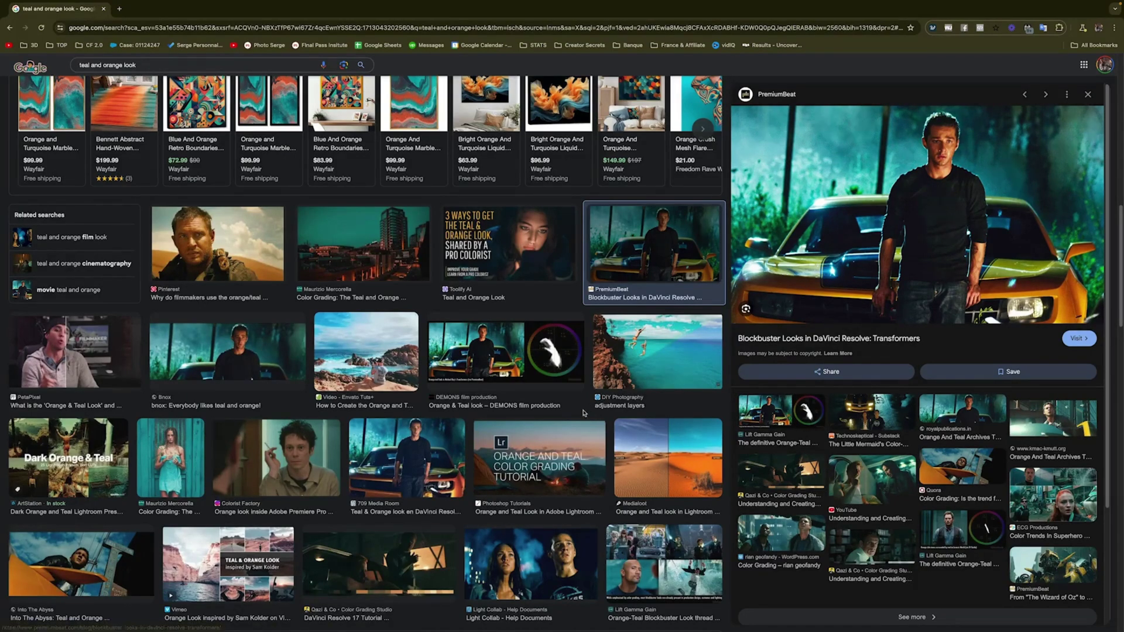
pyautogui.click(283, 434)
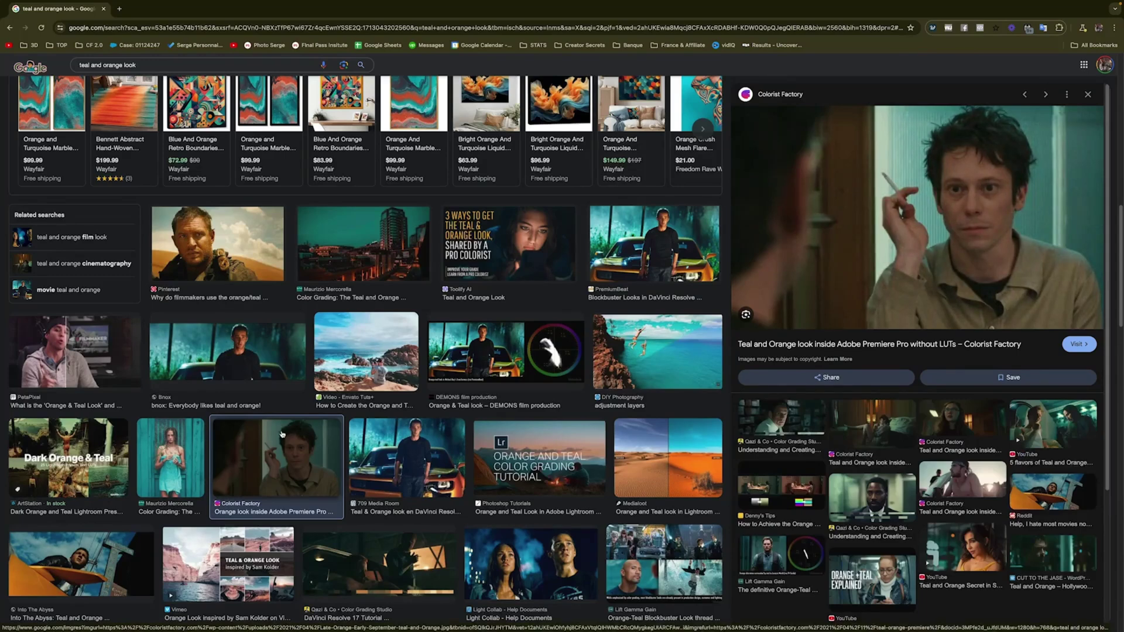
pyautogui.moveTo(241, 253); pyautogui.dragTo(243, 249)
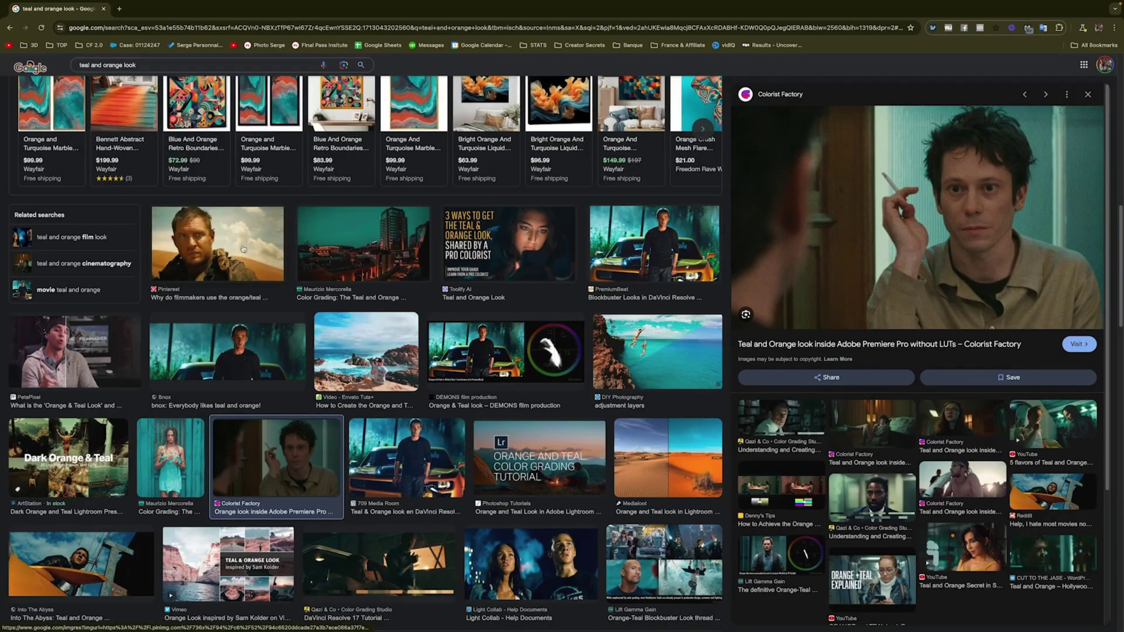
pyautogui.click(243, 248)
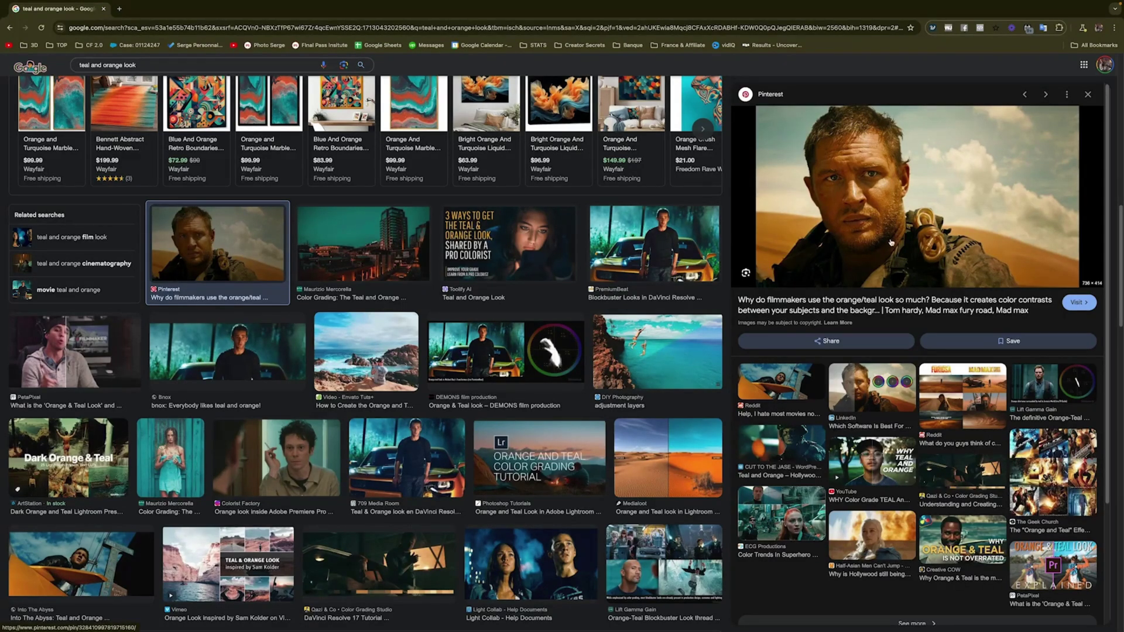
pyautogui.click(873, 536)
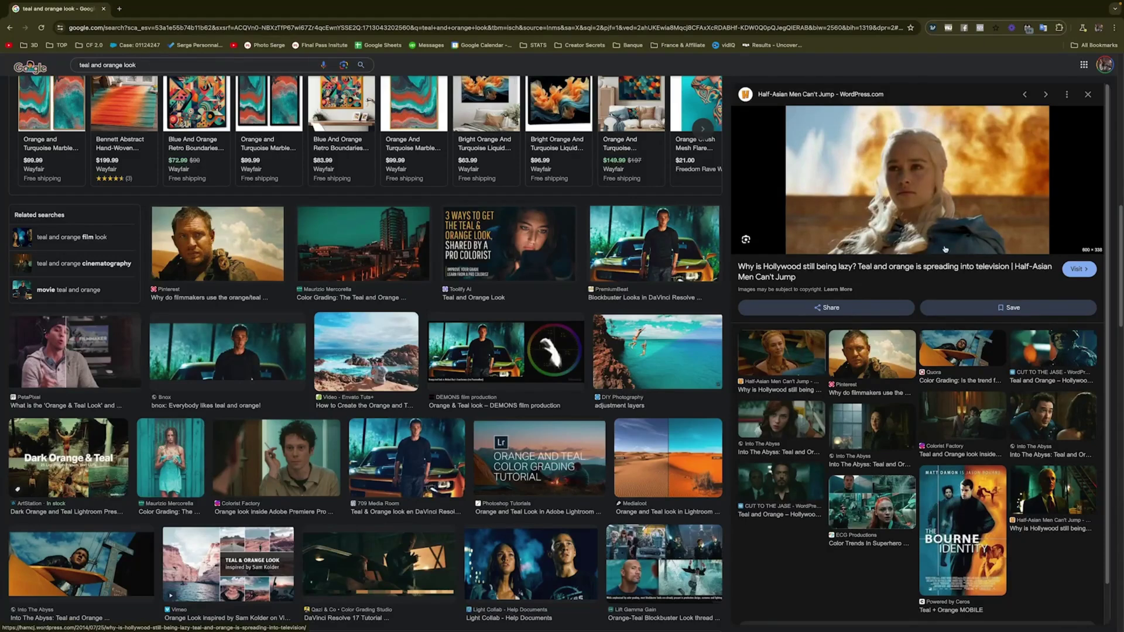
pyautogui.click(986, 520)
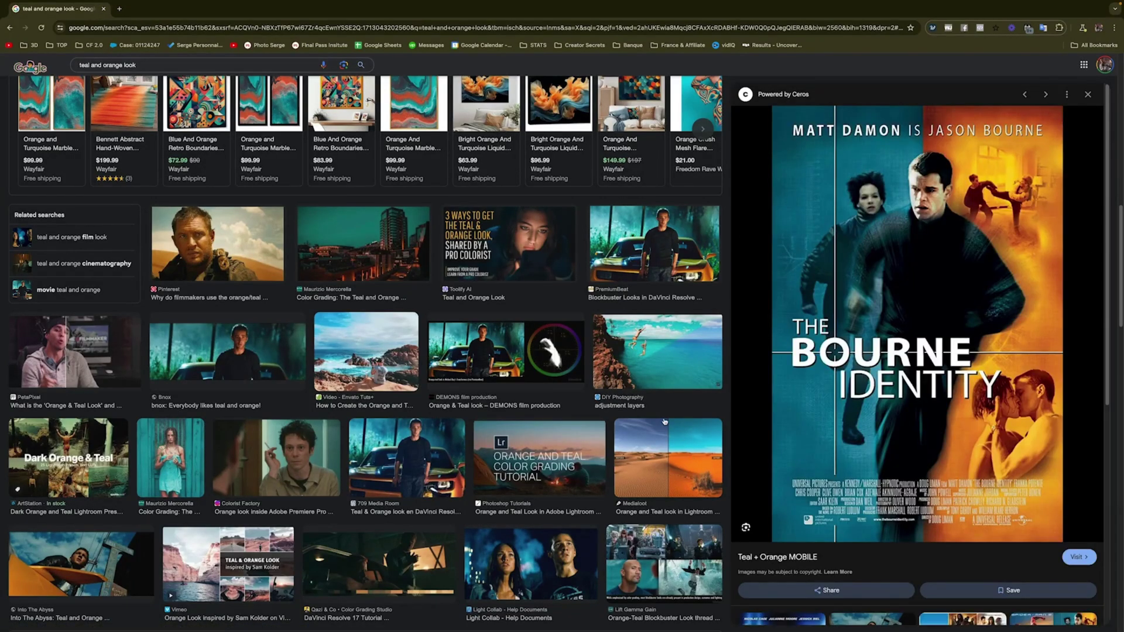
# Step: Search 'kolor whelle adobe' in a new tab and open Adobe Color: Color palette generator
pyautogui.click(120, 11)
pyautogui.write('kolor whelle adobe')
pyautogui.press('Return')
pyautogui.click(174, 196)
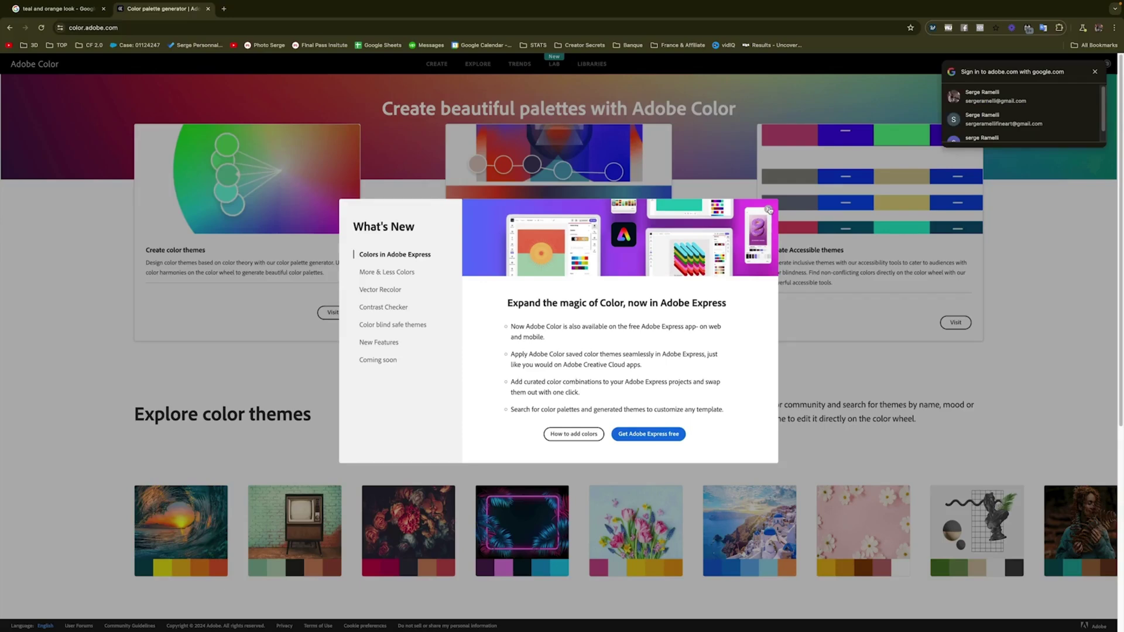
# Step: Set Adobe Color's wheel to Complementary harmony and move the base colour to orange, opposite teal
pyautogui.click(767, 210)
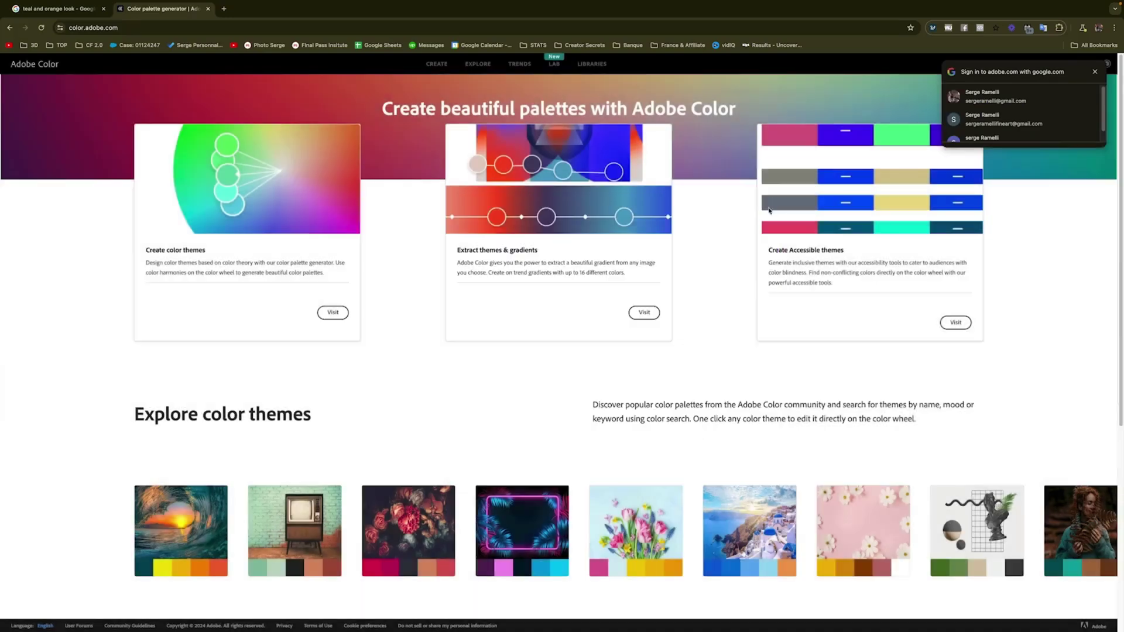
pyautogui.click(436, 65)
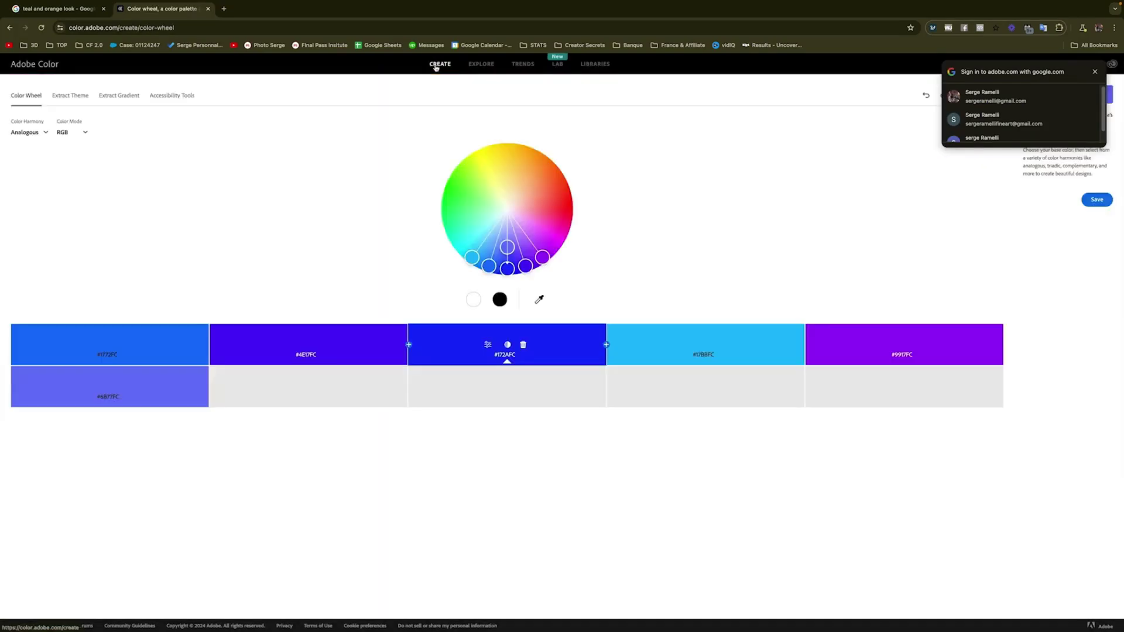
pyautogui.click(28, 133)
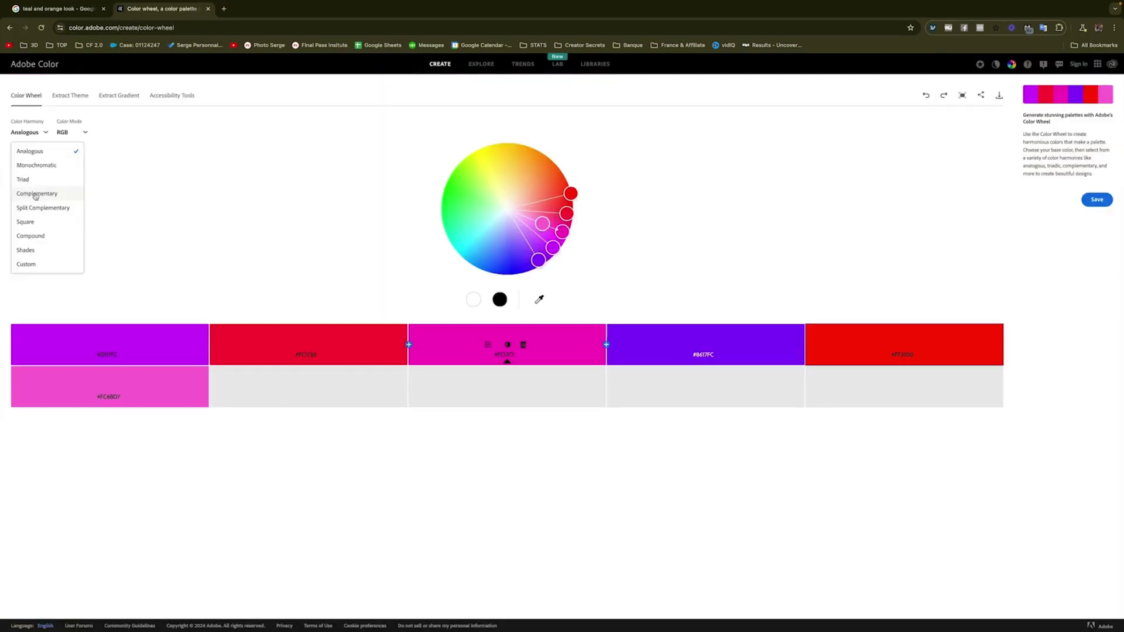
pyautogui.click(46, 196)
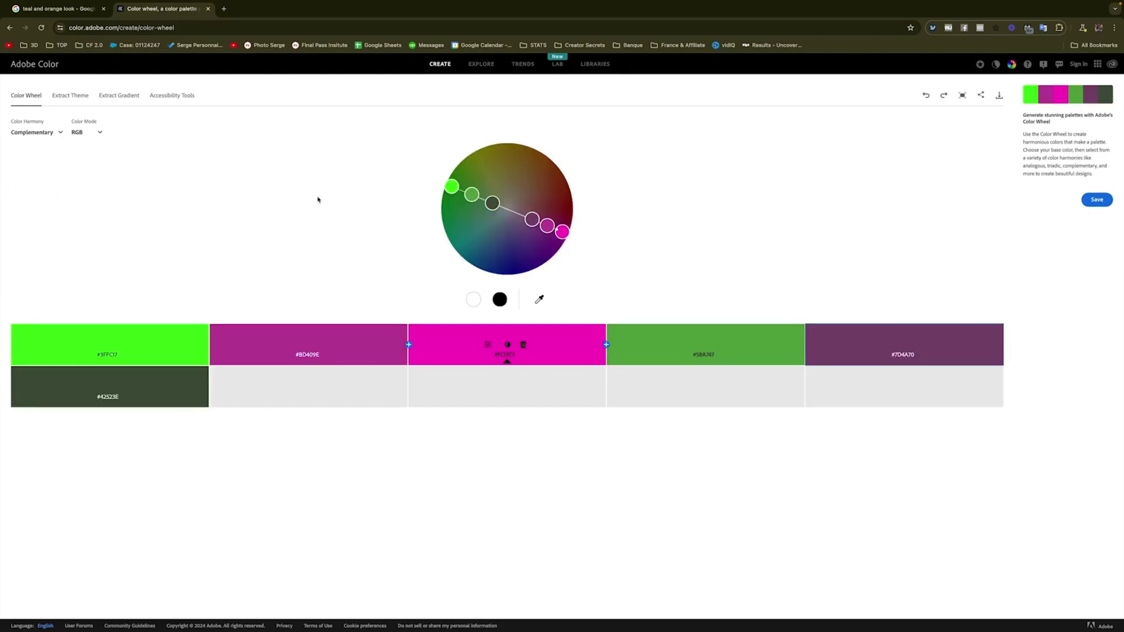
pyautogui.moveTo(563, 232)
pyautogui.mouseDown()
pyautogui.moveTo(569, 196)
pyautogui.moveTo(550, 156)
pyautogui.moveTo(505, 142)
pyautogui.moveTo(529, 150)
pyautogui.moveTo(512, 168)
pyautogui.moveTo(514, 150)
pyautogui.moveTo(524, 170)
pyautogui.moveTo(539, 169)
pyautogui.moveTo(509, 173)
pyautogui.moveTo(510, 157)
pyautogui.mouseUp()
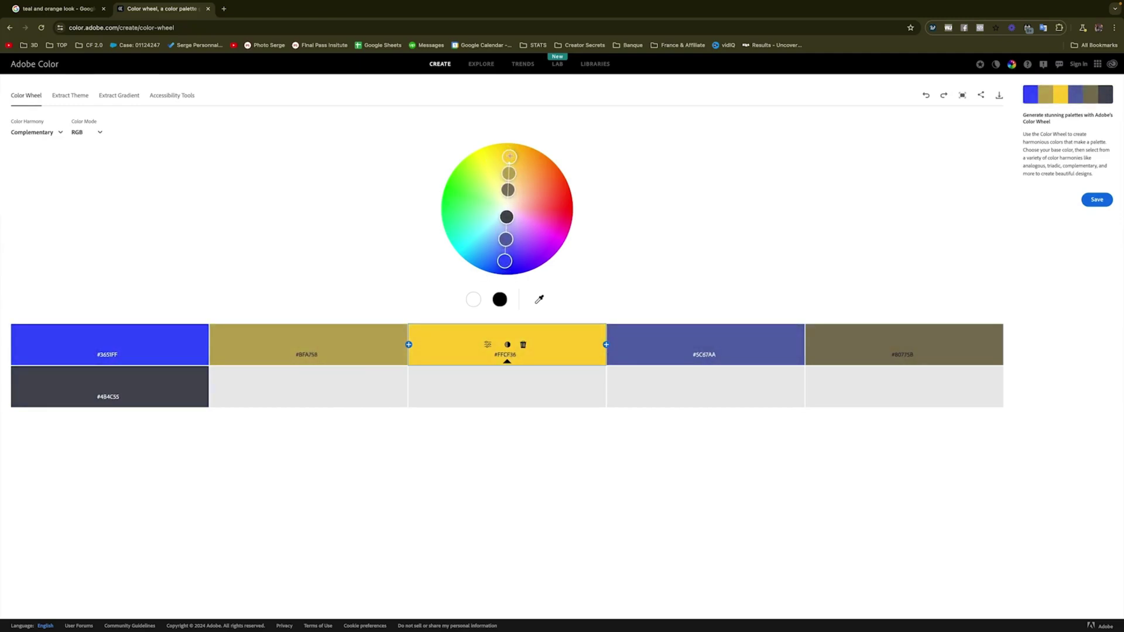
pyautogui.moveTo(510, 156); pyautogui.dragTo(547, 166)
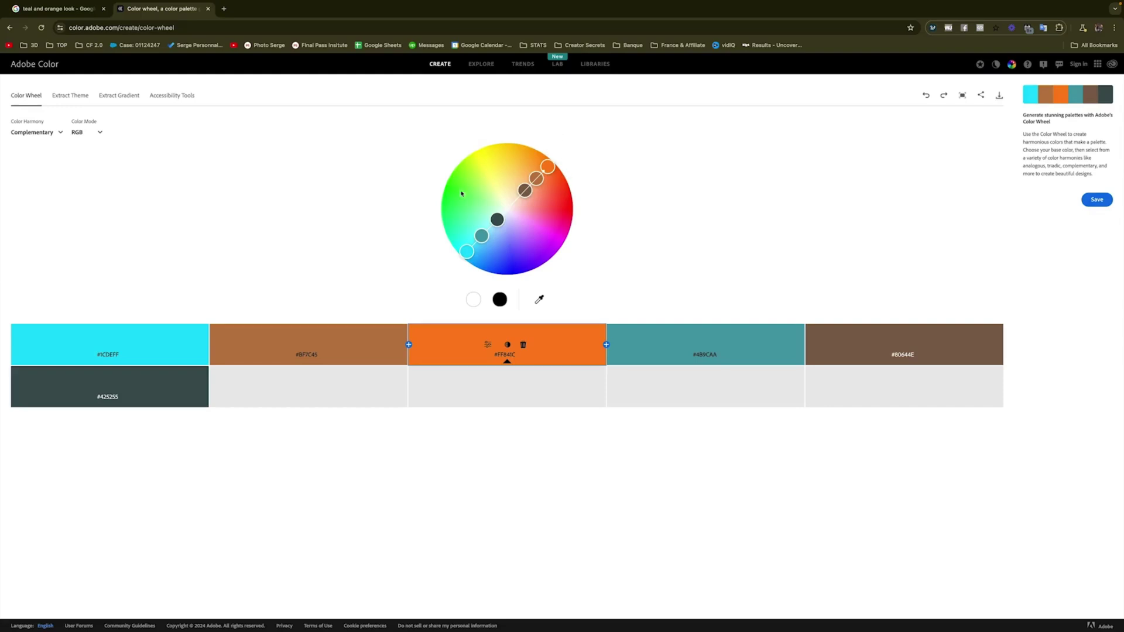
# Step: Back in the teal and orange image results, preview the 'Orange & Teal look – DEMONS film production' example
pyautogui.hotkey('ctrl', 'shift', 'Tab')
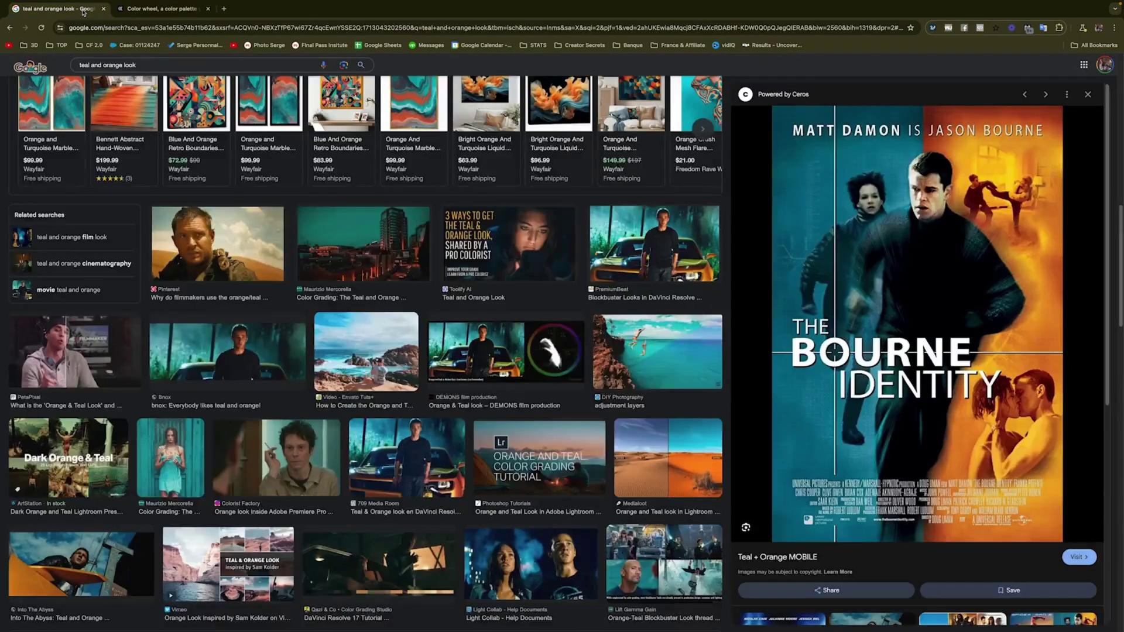
pyautogui.scroll(-2, 828, 298)
pyautogui.click(458, 260)
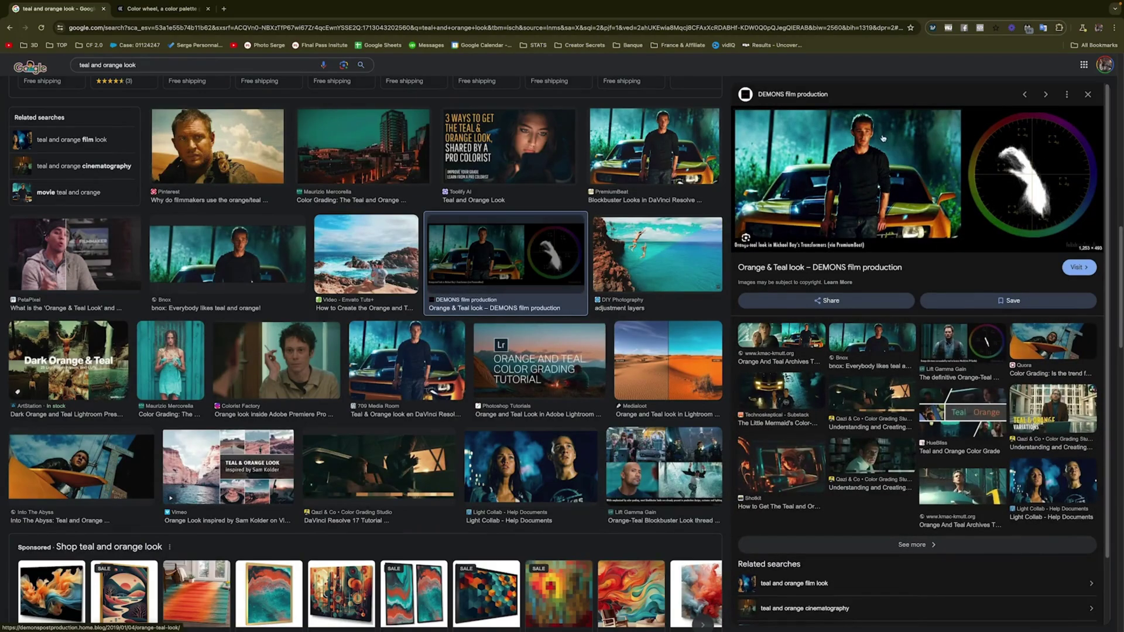
pyautogui.scroll(-5, 485, 415)
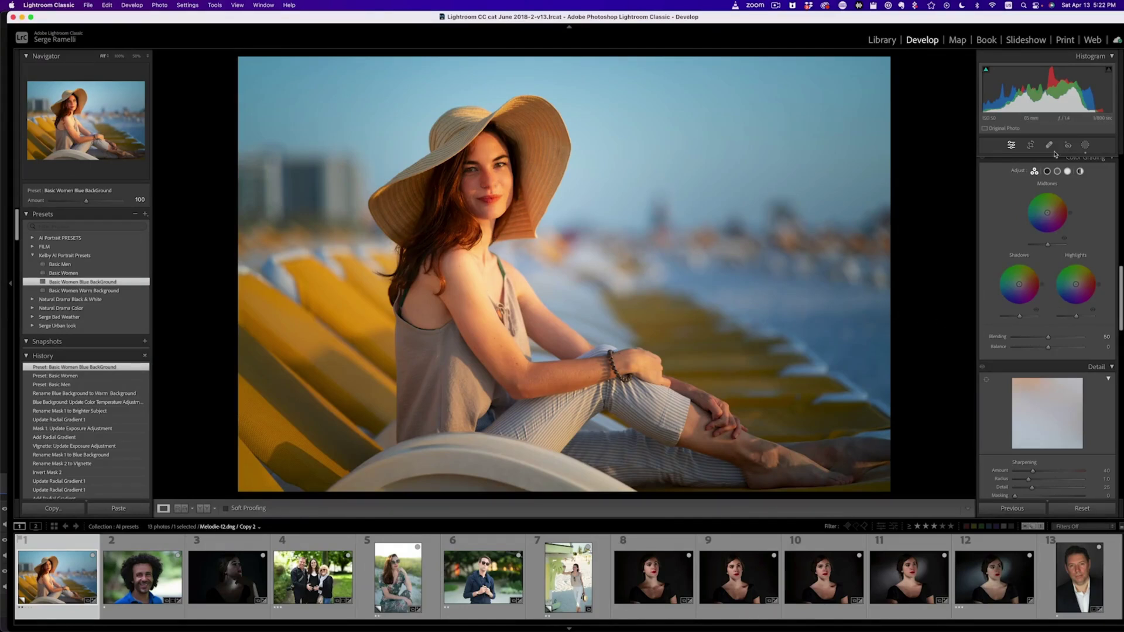
# Step: Tint the shadows blue-teal in Color Grading, compare with grading off, then tone down the teal
pyautogui.scroll(2, 1066, 328)
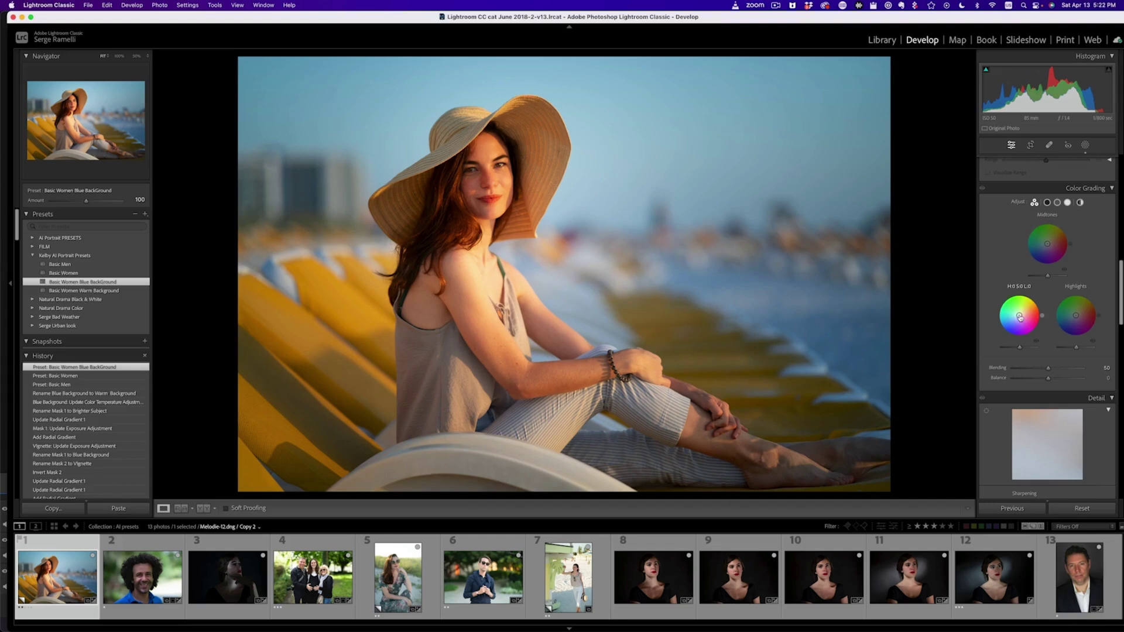
pyautogui.moveTo(1019, 317)
pyautogui.mouseDown()
pyautogui.moveTo(1008, 337)
pyautogui.moveTo(1019, 316)
pyautogui.mouseUp()
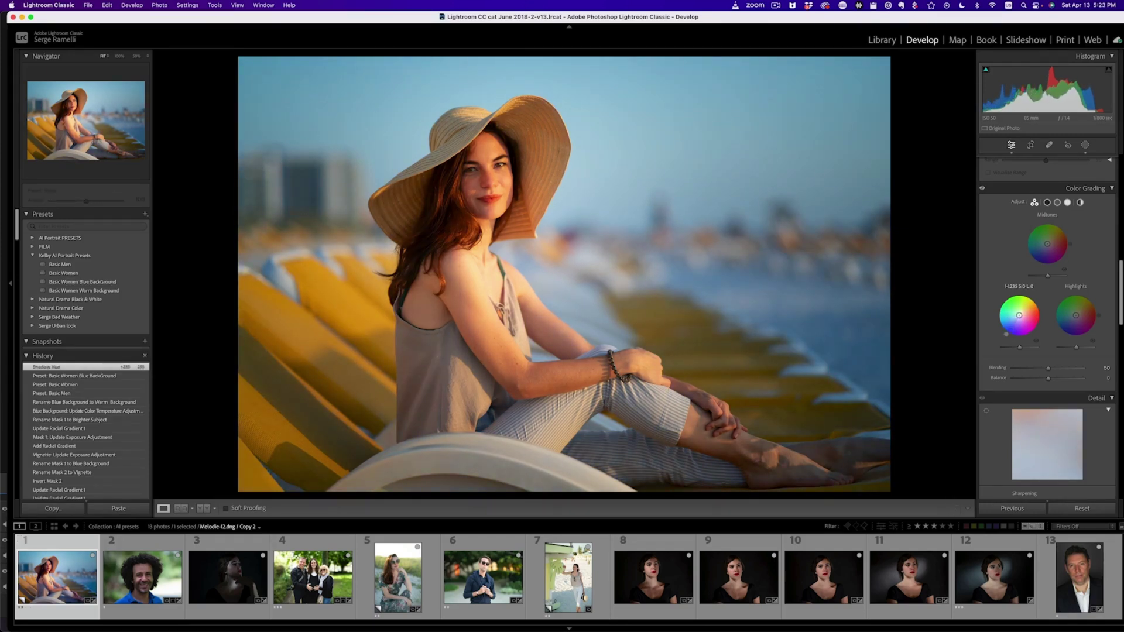
pyautogui.moveTo(1020, 316)
pyautogui.mouseDown()
pyautogui.moveTo(1010, 339)
pyautogui.moveTo(999, 310)
pyautogui.moveTo(1007, 329)
pyautogui.moveTo(1001, 309)
pyautogui.moveTo(1032, 297)
pyautogui.moveTo(1032, 334)
pyautogui.moveTo(999, 324)
pyautogui.mouseUp()
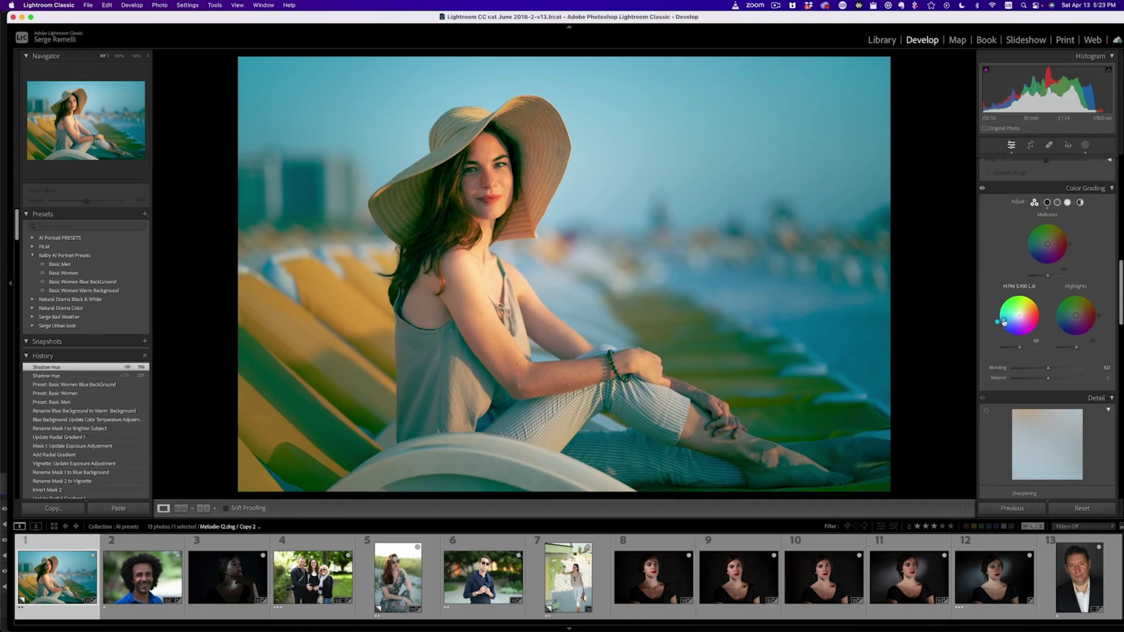
pyautogui.click(982, 189)
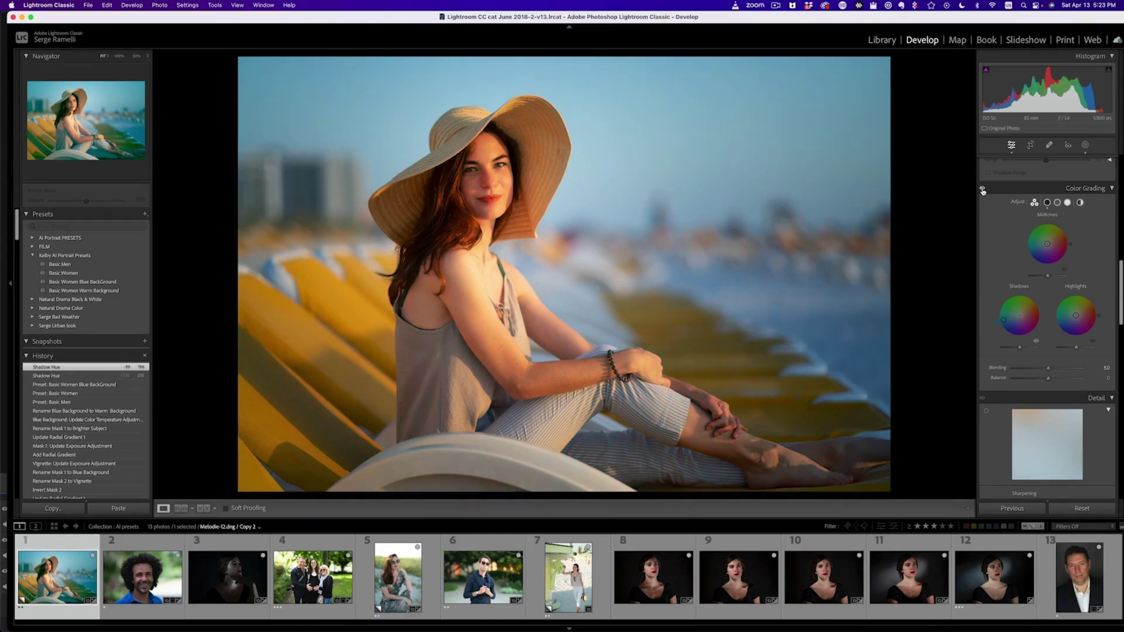
pyautogui.click(982, 189)
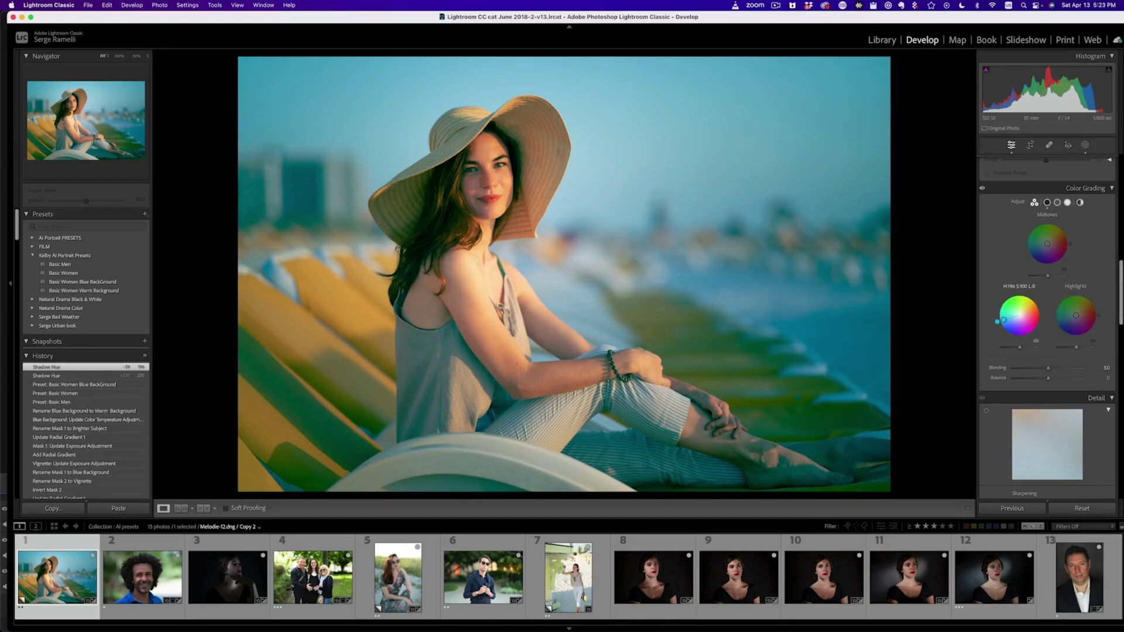
pyautogui.moveTo(1004, 320); pyautogui.dragTo(1005, 319)
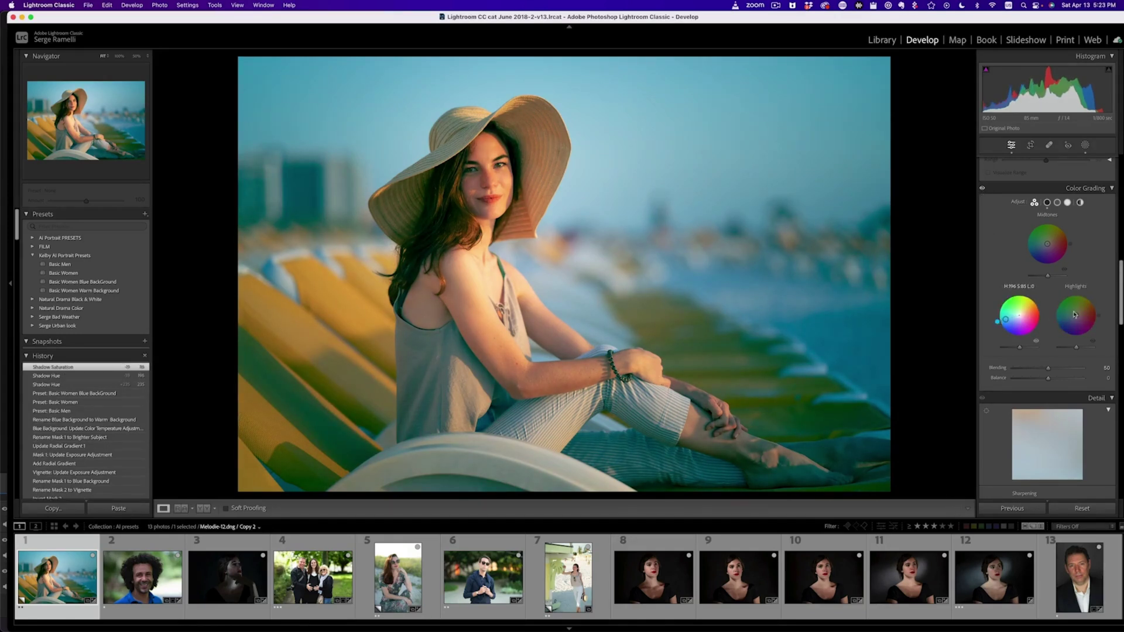
# Step: Shift the highlights to yellow-orange and warm the midtones slightly, checking before and after
pyautogui.moveTo(1077, 316); pyautogui.dragTo(1081, 308)
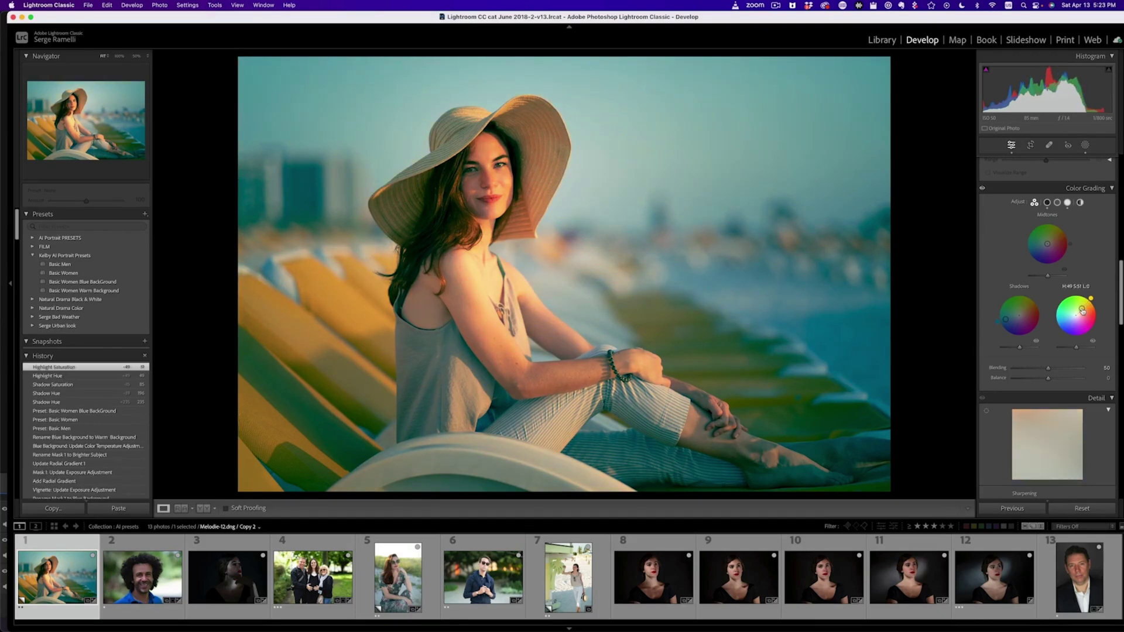
pyautogui.click(982, 190)
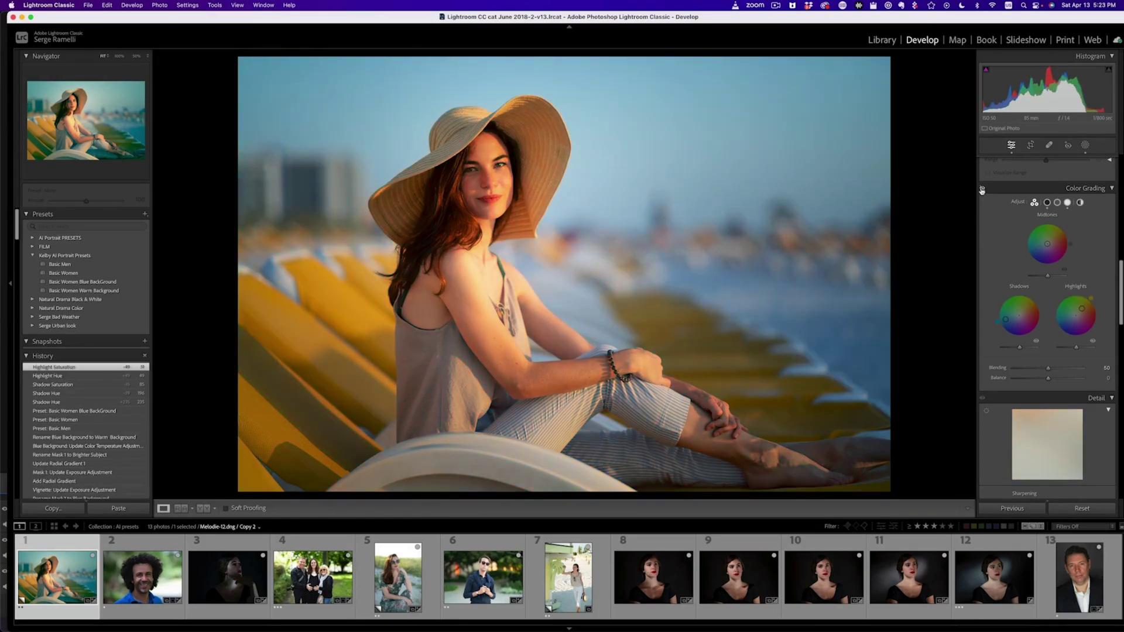
pyautogui.click(982, 190)
pyautogui.moveTo(1049, 248)
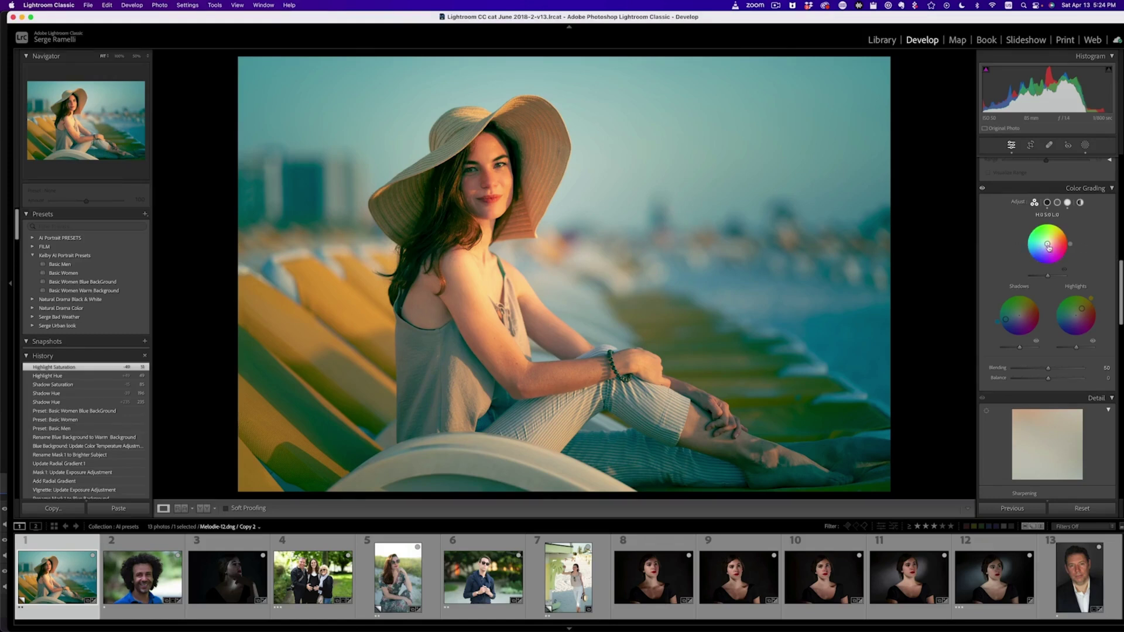
pyautogui.moveTo(1048, 248); pyautogui.dragTo(1047, 247)
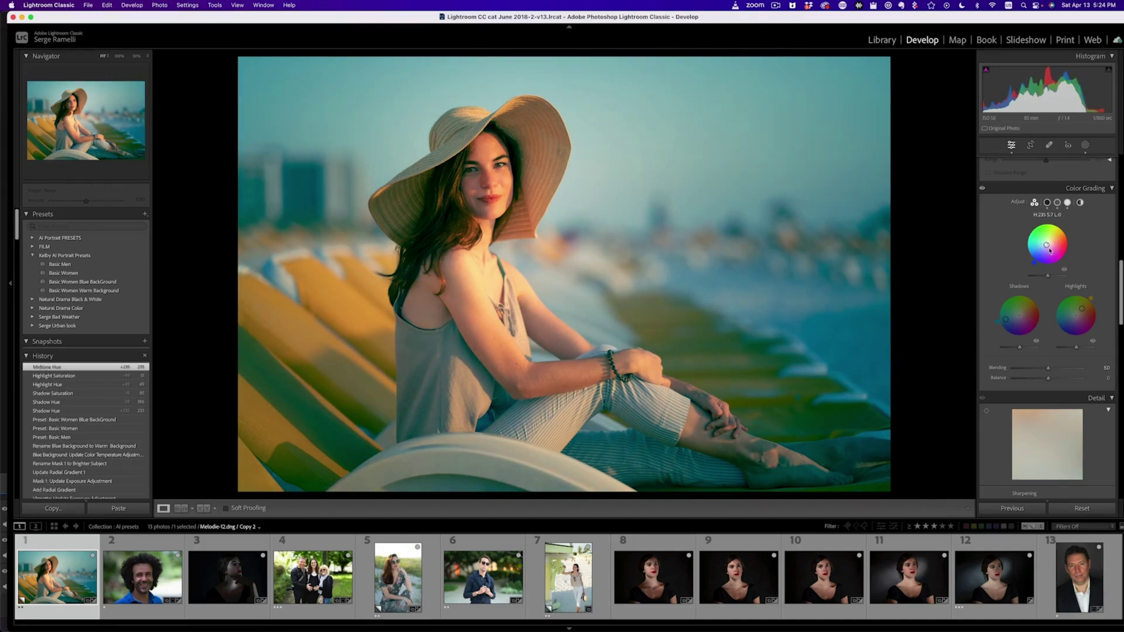
# Step: Save the grade as a new preset 'Basic Womne Teal & Orange' in Kelby AI Portrait Presets
pyautogui.click(146, 214)
pyautogui.click(165, 224)
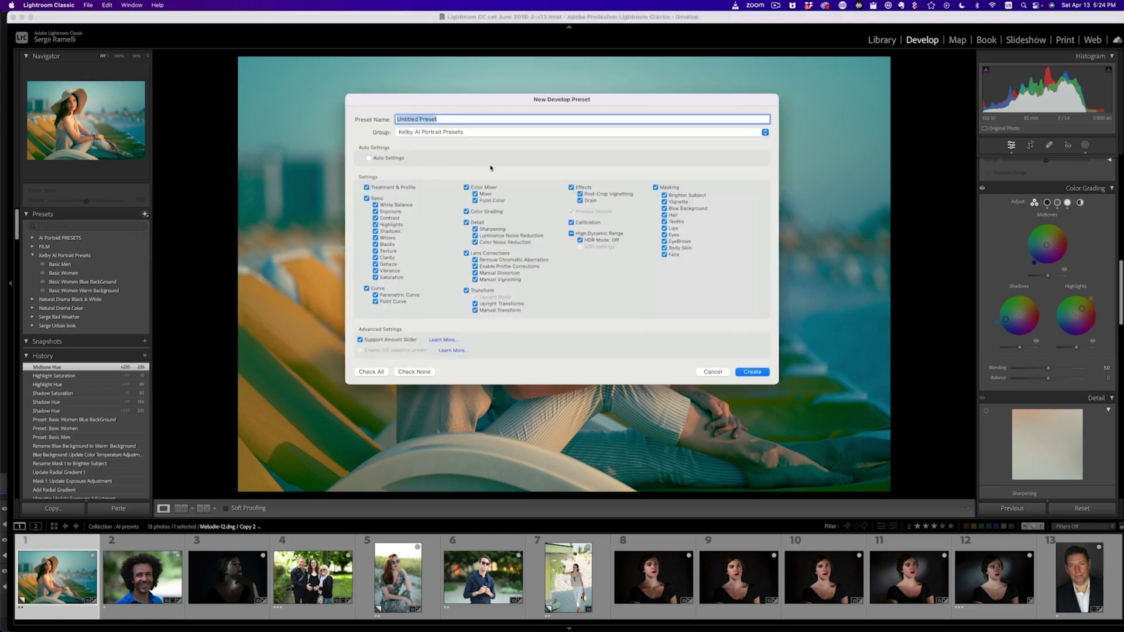
pyautogui.write('Basic')
pyautogui.write(' W')
pyautogui.write('omne')
pyautogui.press('BackSpace')
pyautogui.write('mne Teal & Orange')
pyautogui.press('Return')
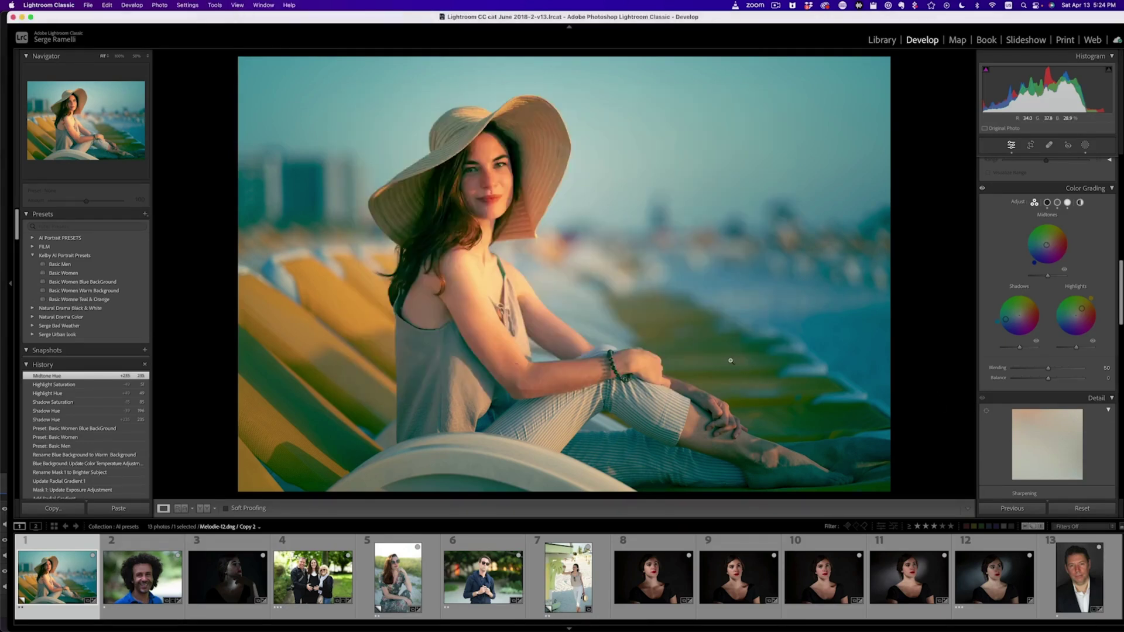
# Step: On the sunglasses portrait, apply the preset, rename it 'Basic Women Teal & Orange', then reset the photo
pyautogui.click(387, 567)
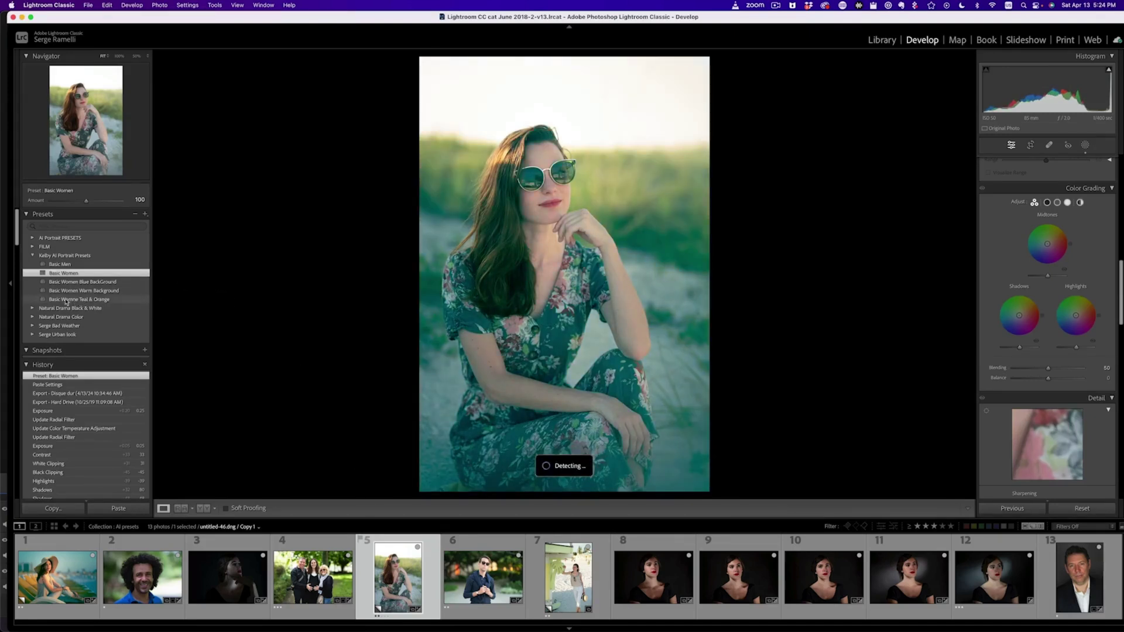
pyautogui.doubleClick(57, 302)
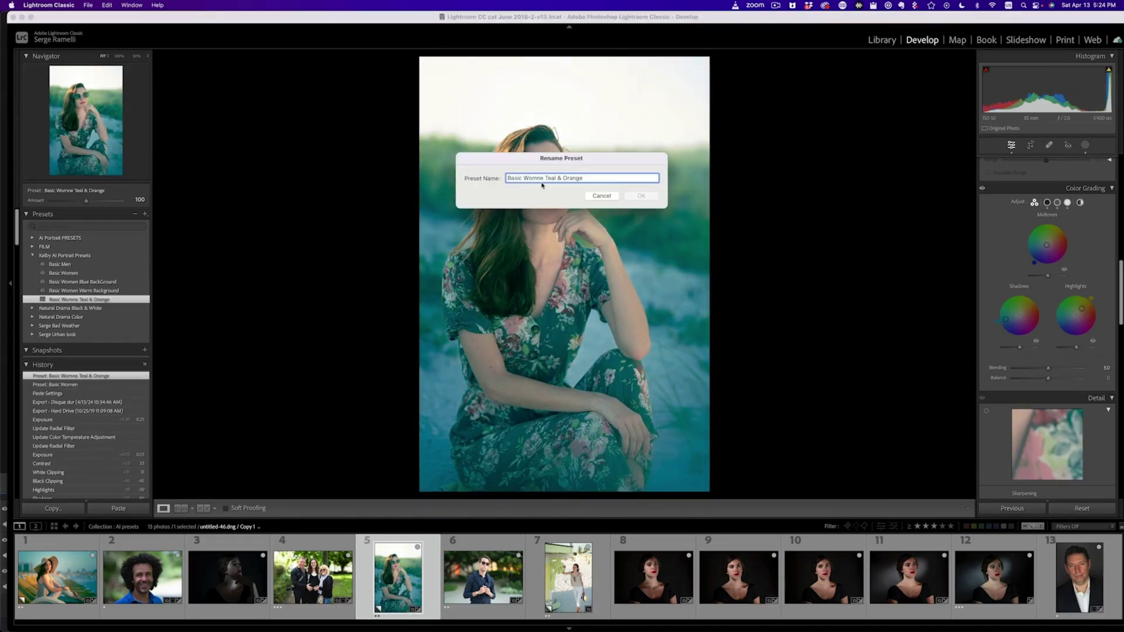
pyautogui.press('Right')
pyautogui.write('n')
pyautogui.press('Return')
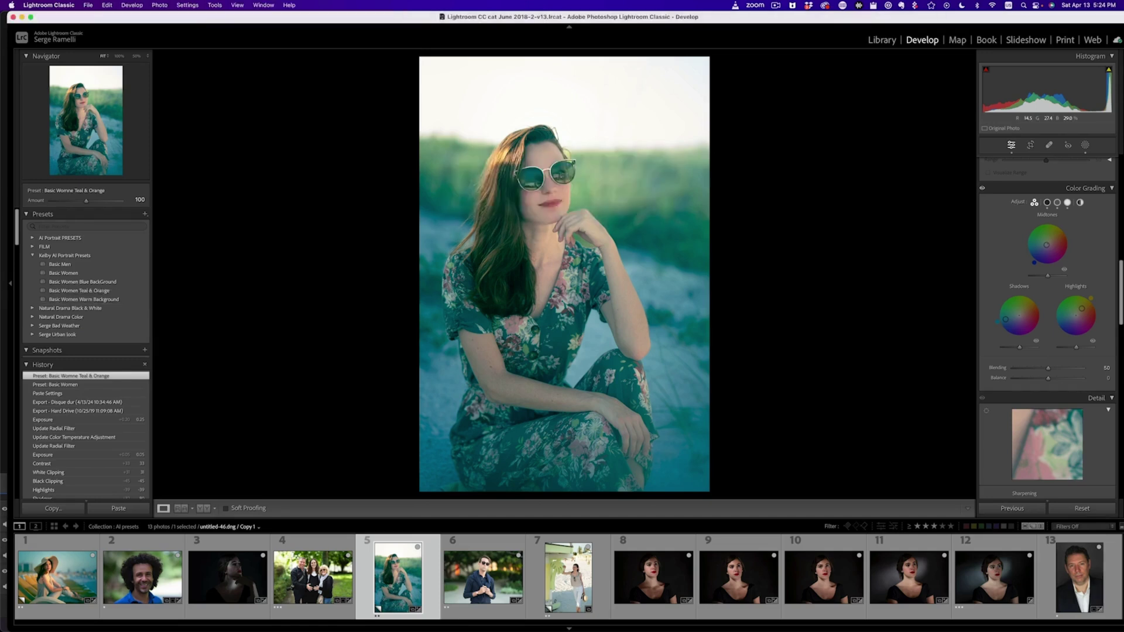
pyautogui.click(1082, 508)
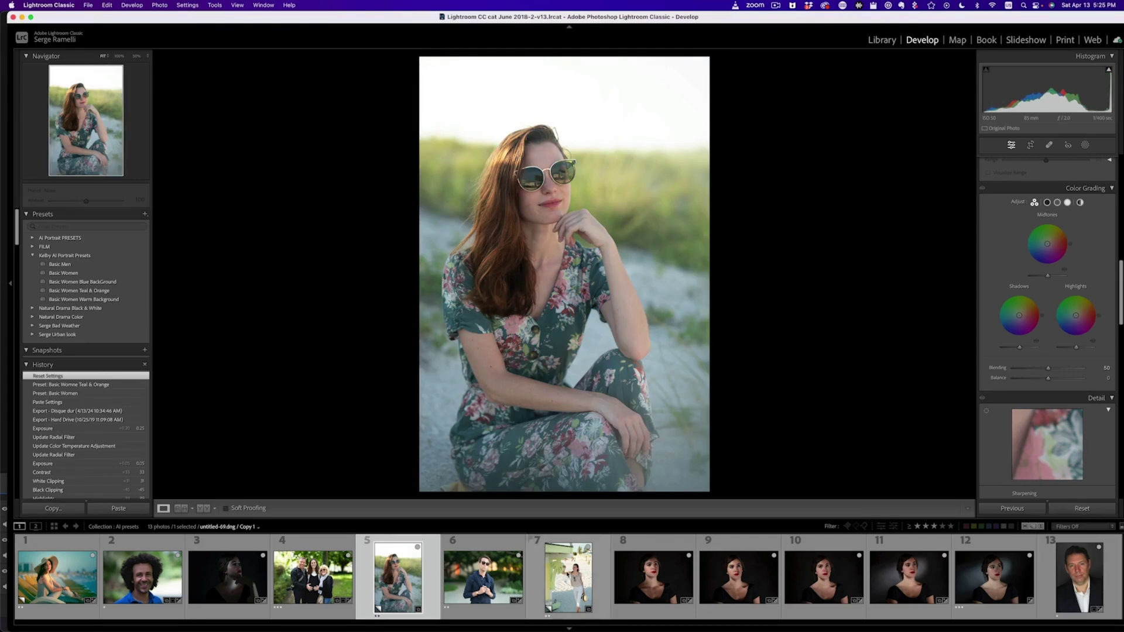
# Step: Apply Basic Women Teal & Orange to the beach-hut photo, then reset it
pyautogui.click(566, 575)
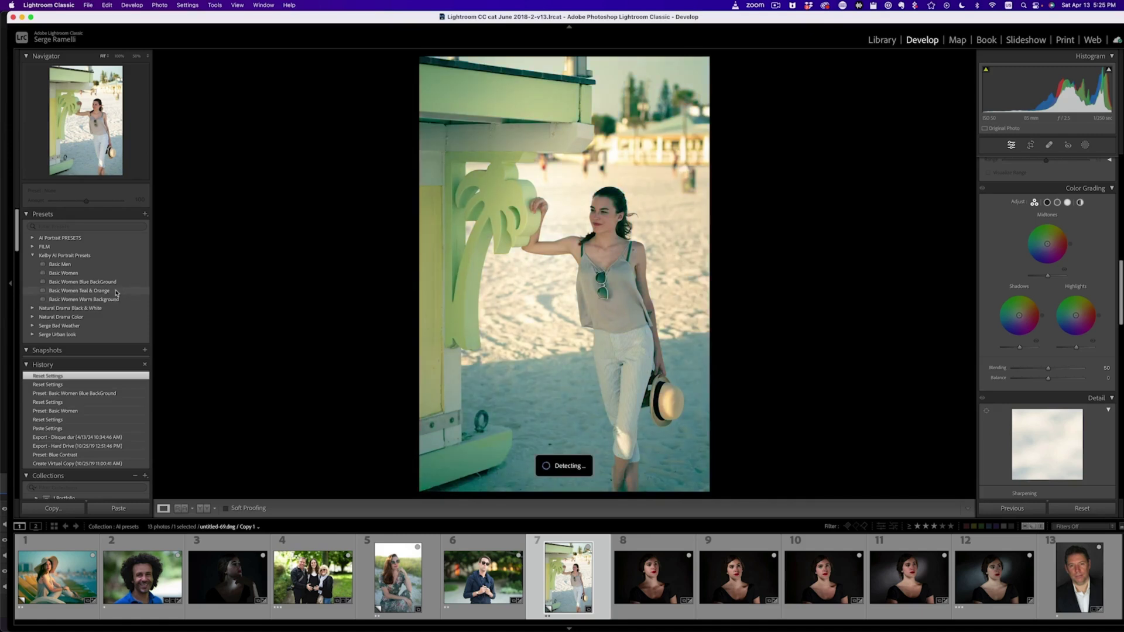
pyautogui.click(116, 291)
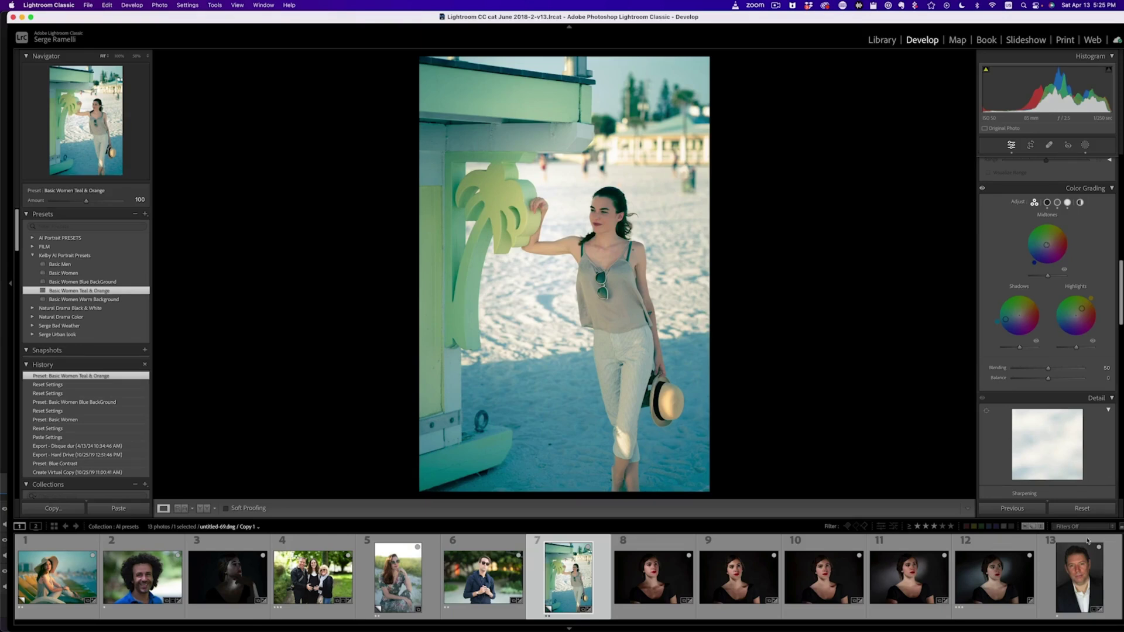
pyautogui.click(1090, 509)
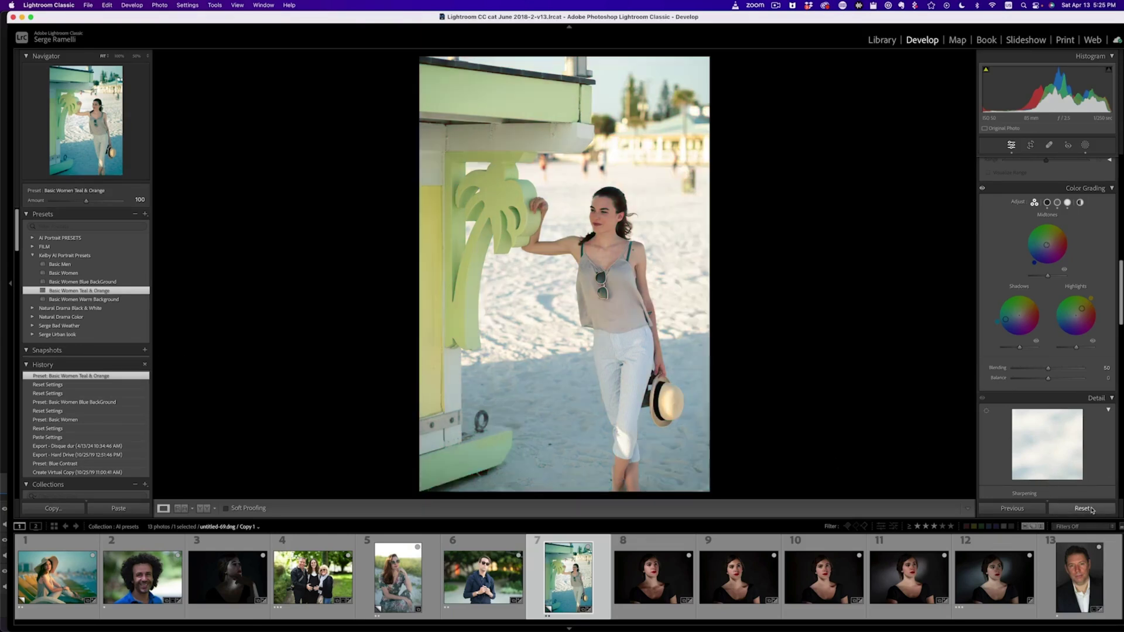